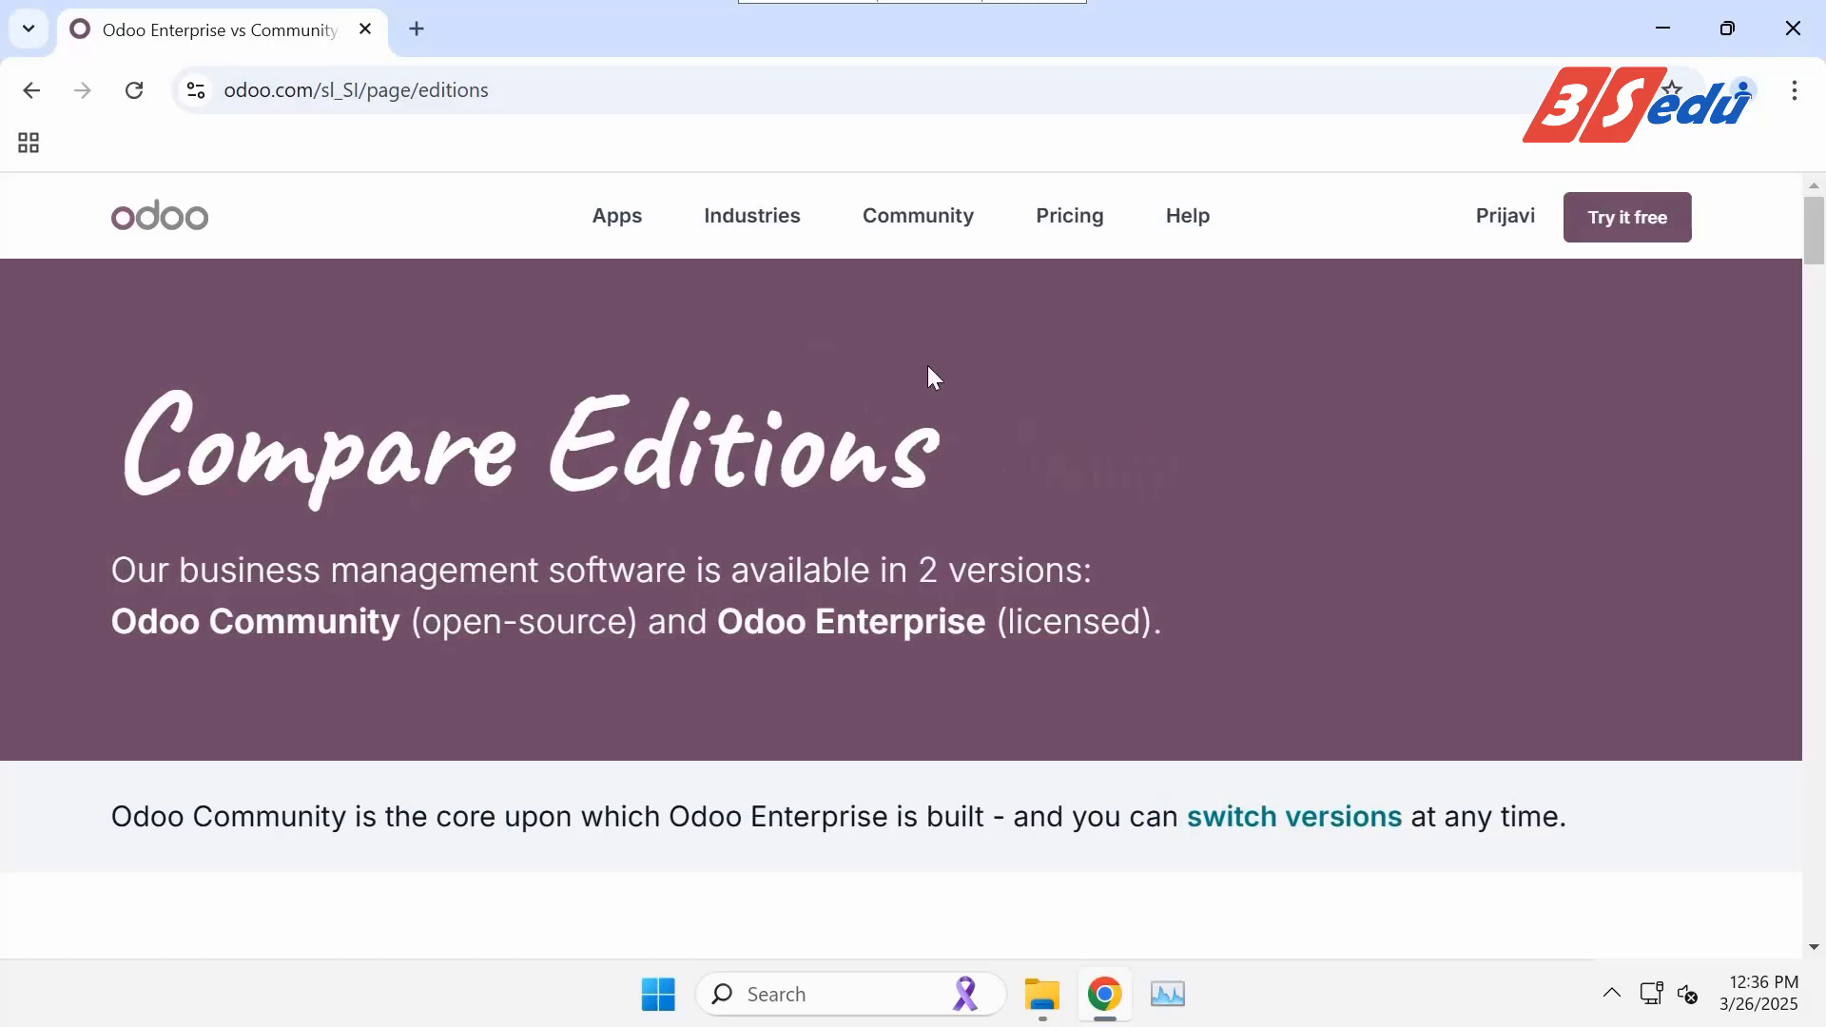
Scroll down the Odoo website and open the Download page in a new tab.
scroll(1215, 423, down, 6)
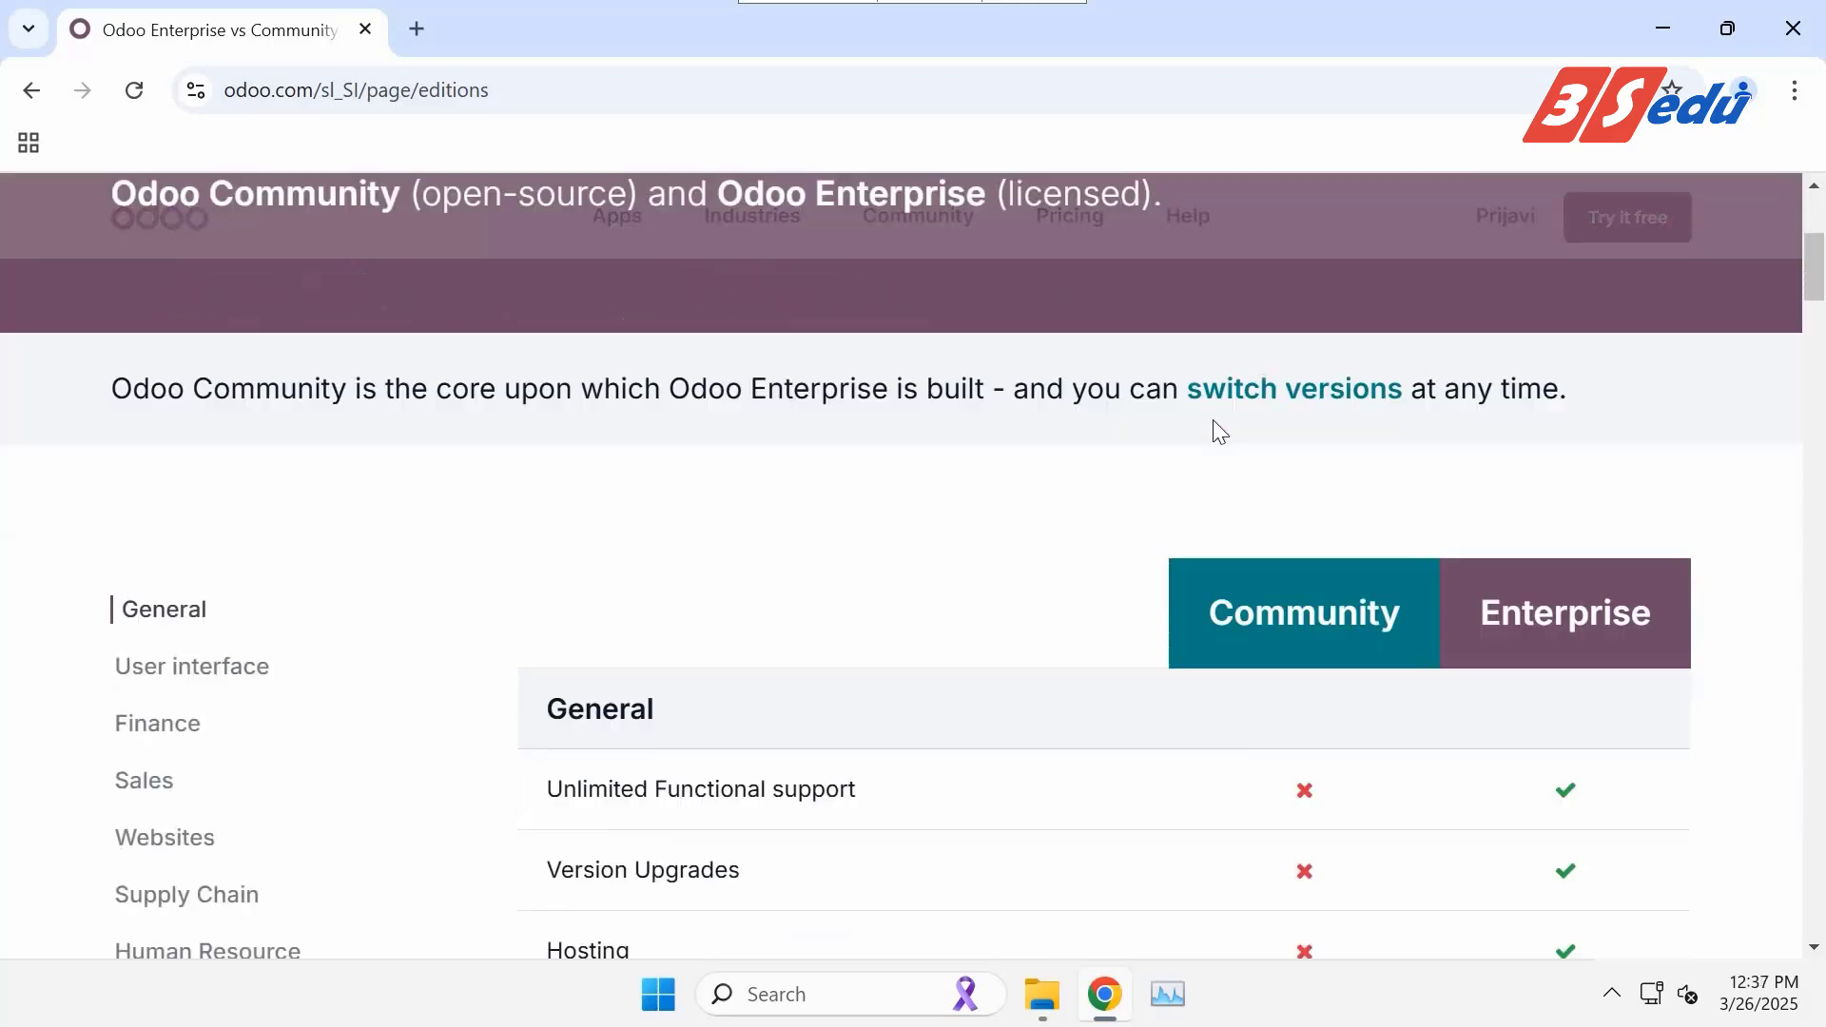
scroll(1215, 422, down, 5)
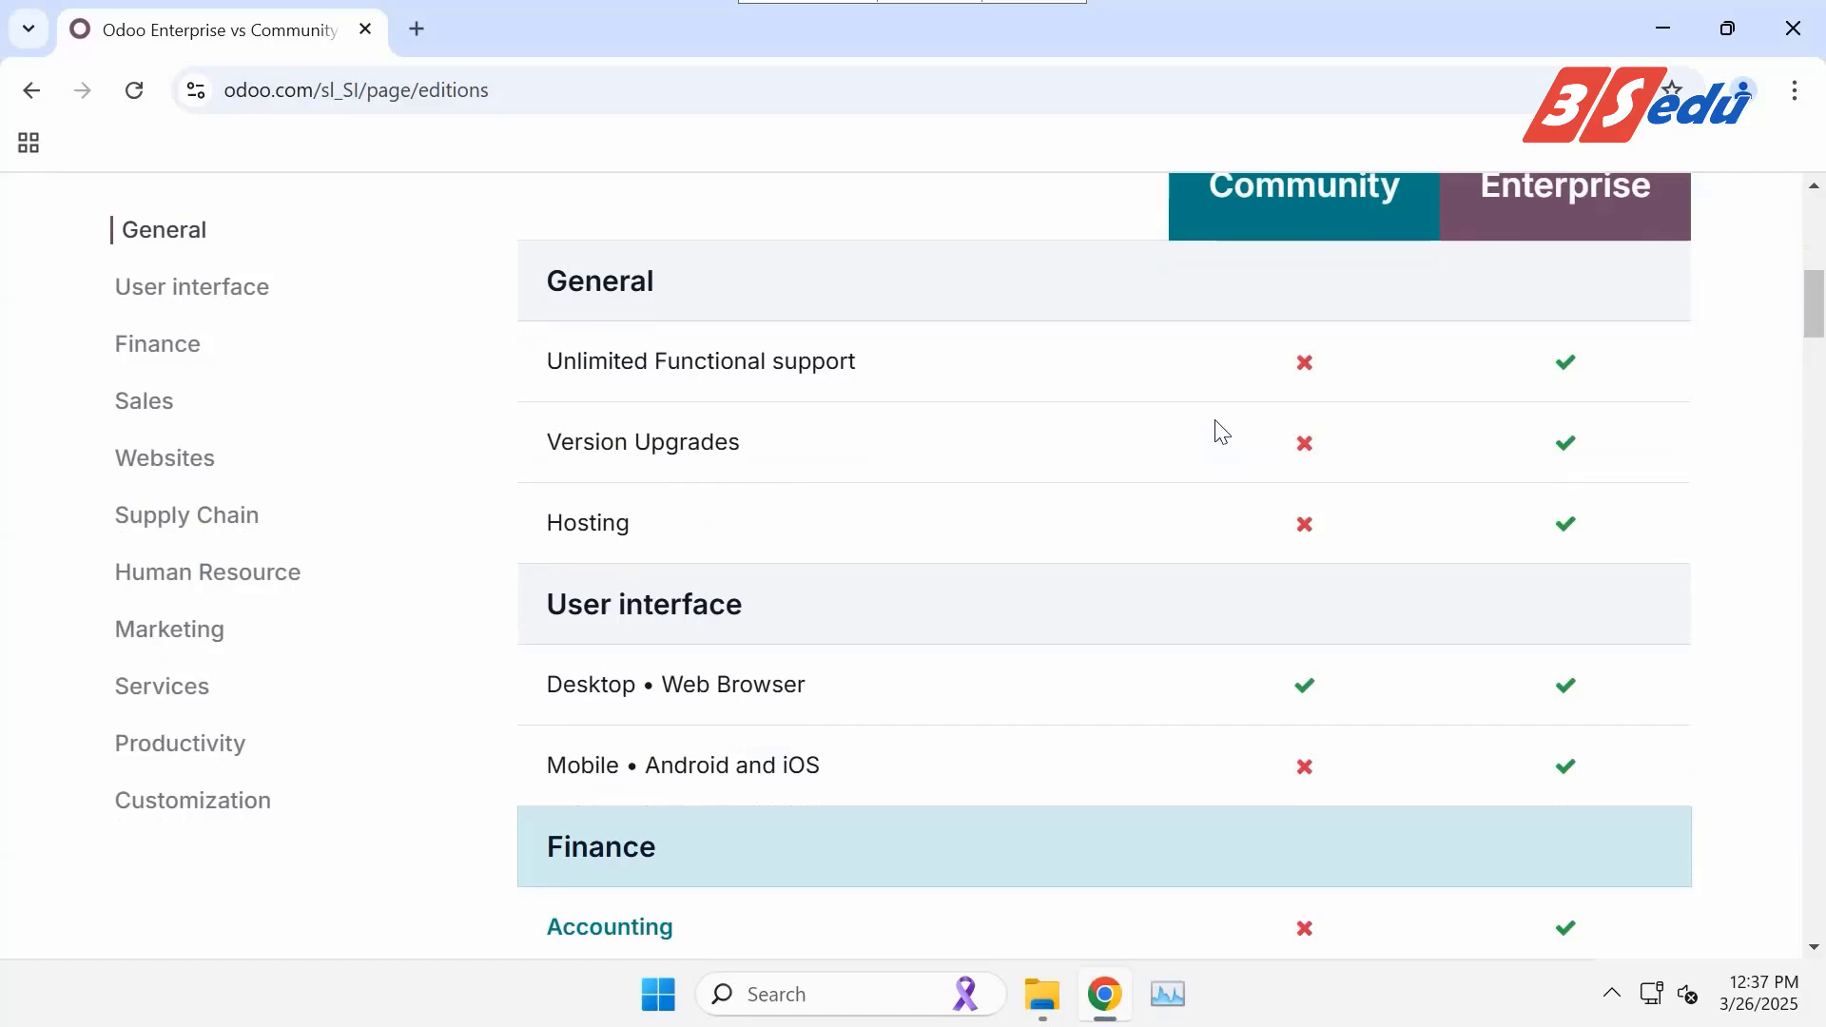
scroll(1217, 425, down, 6)
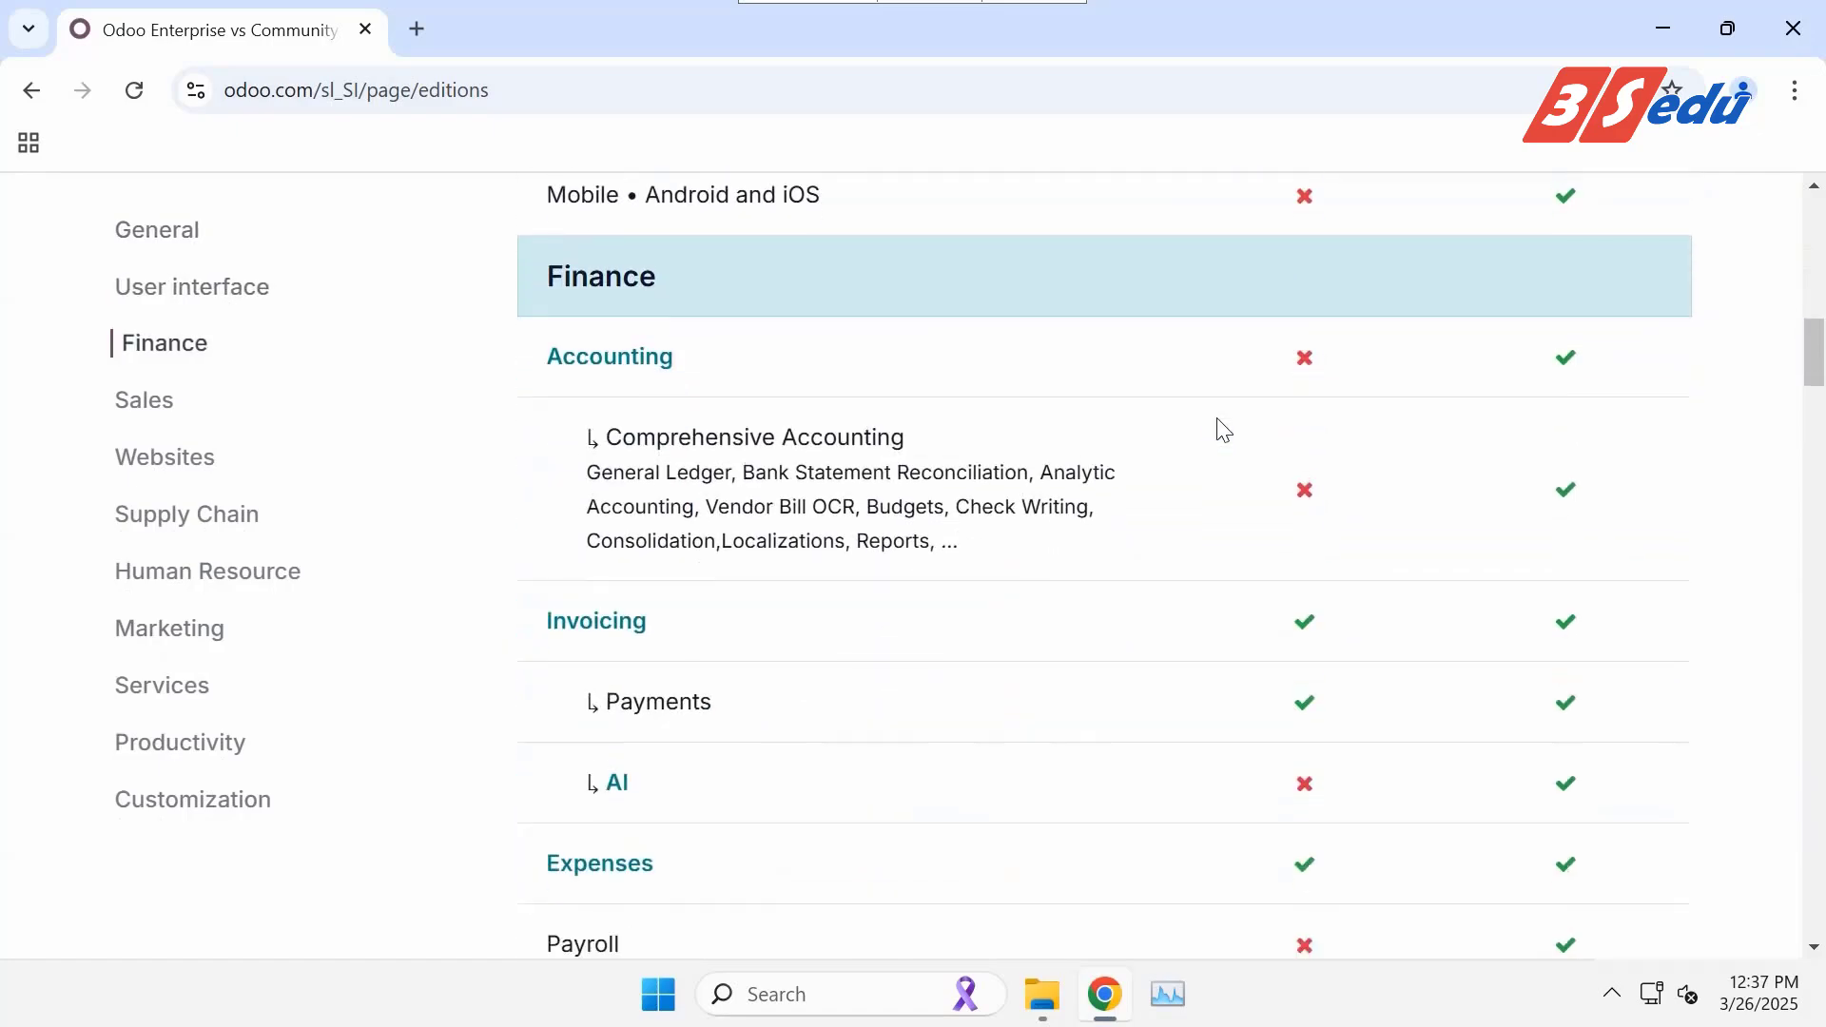
scroll(1224, 430, down, 7)
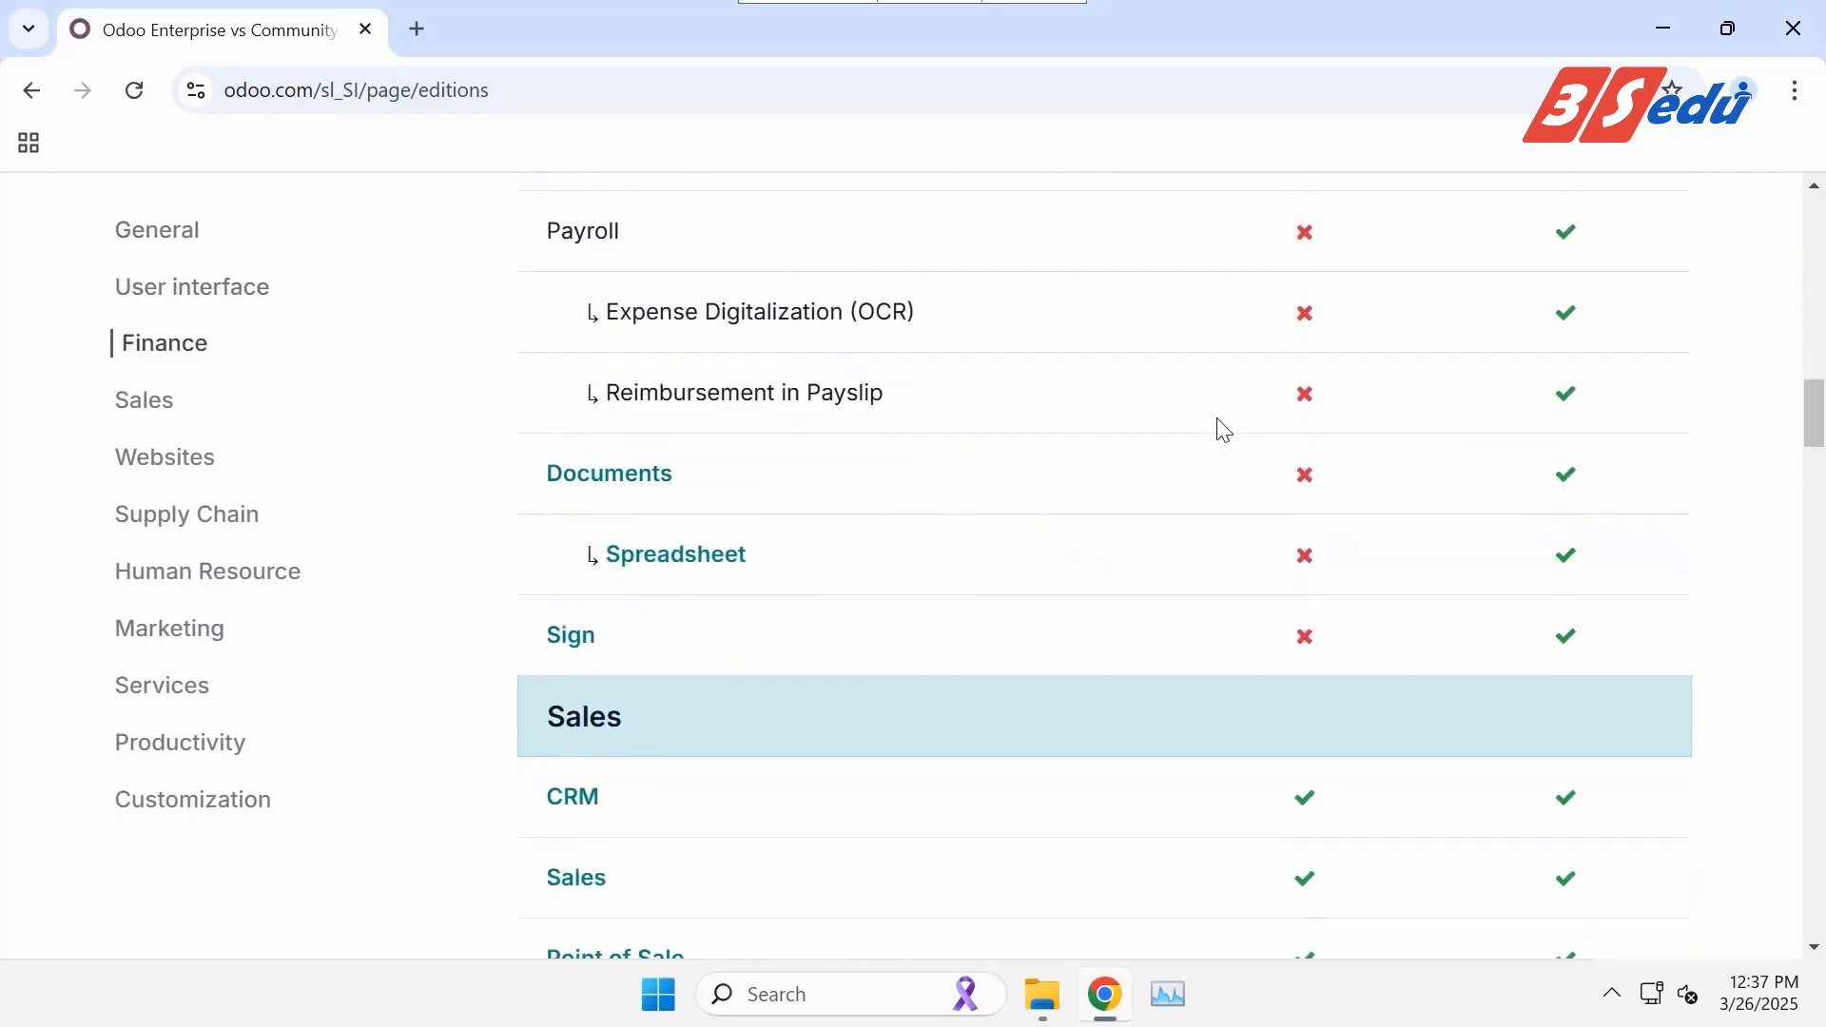
scroll(1224, 430, down, 10)
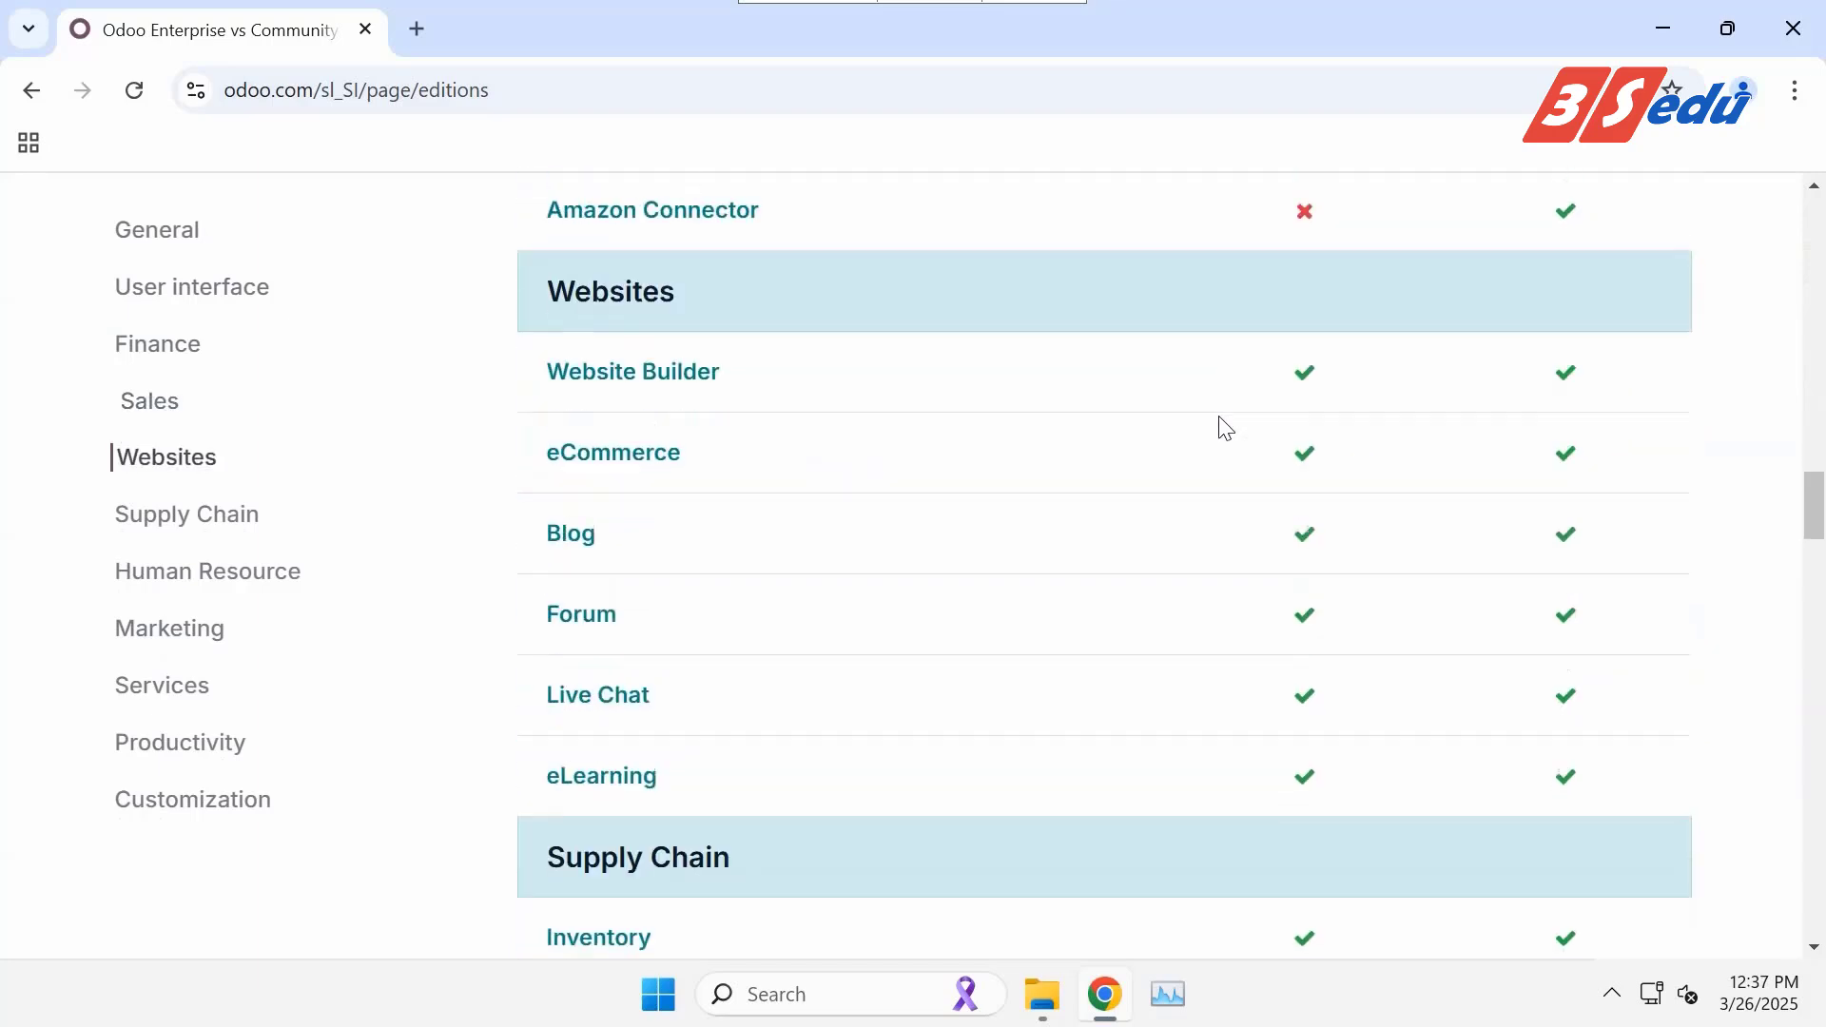
scroll(1224, 429, down, 5)
scroll(1224, 430, down, 4)
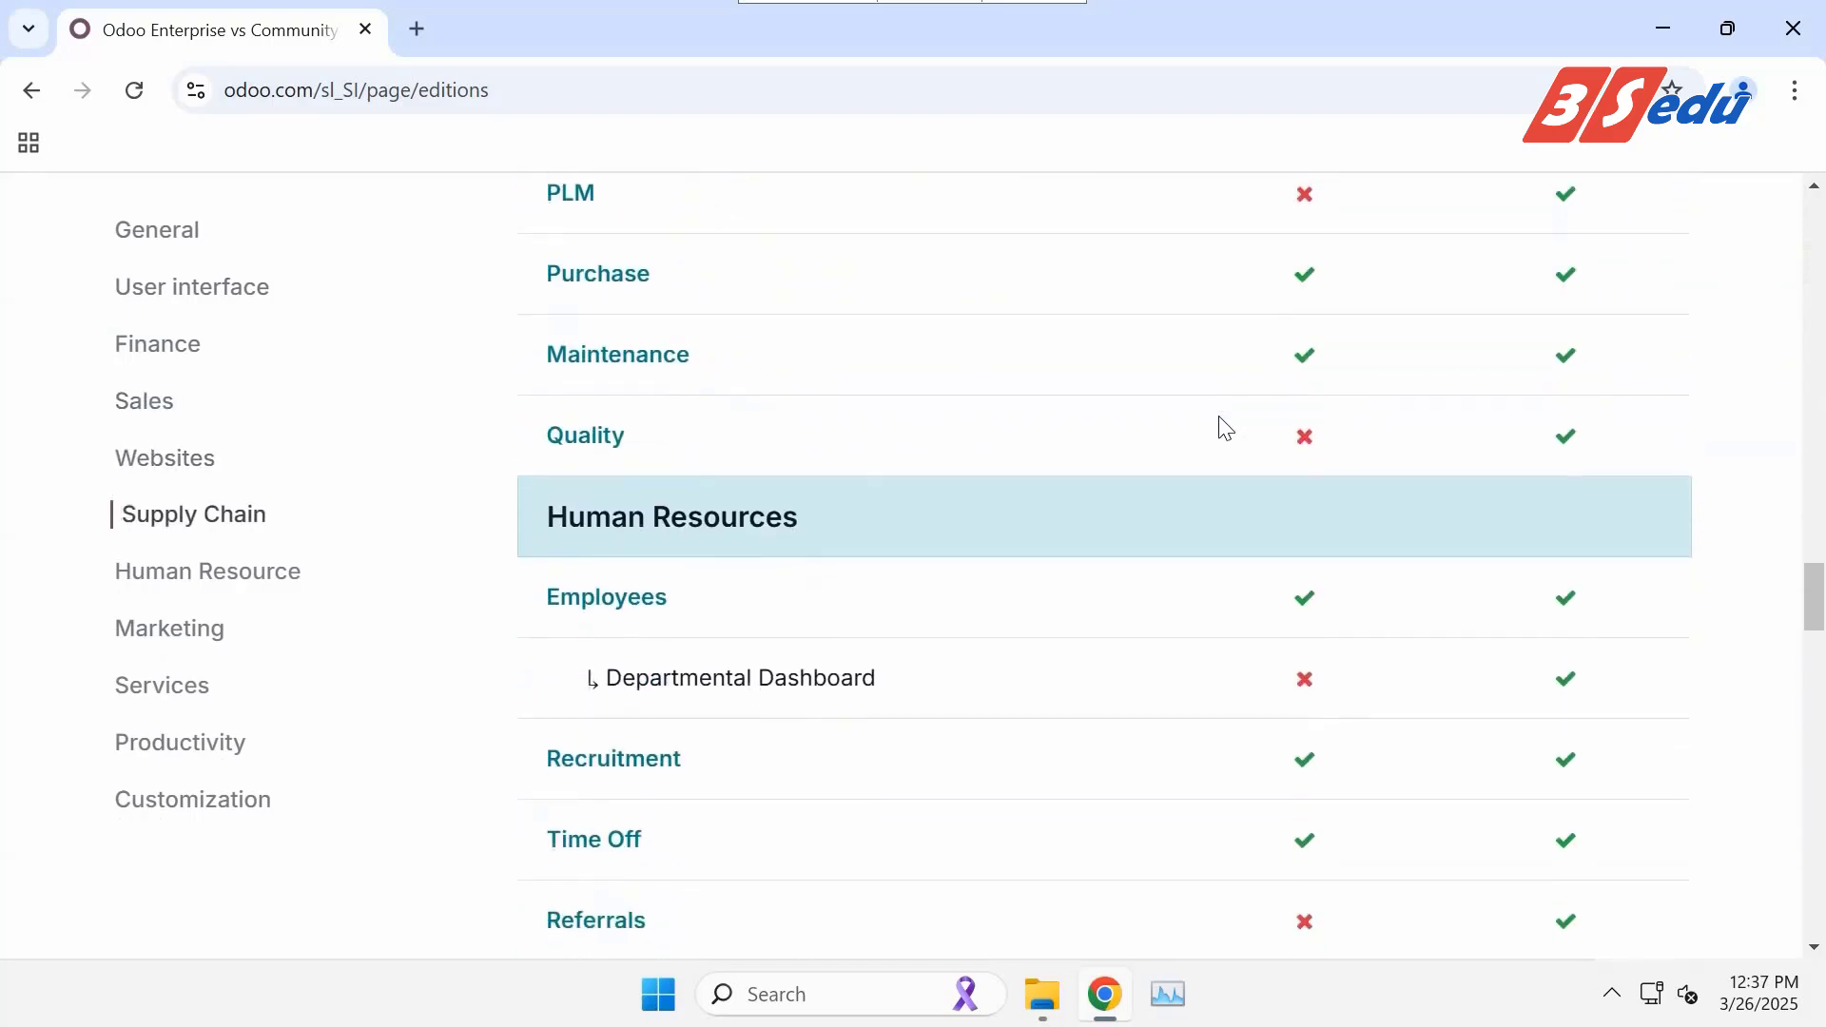
scroll(1225, 430, down, 8)
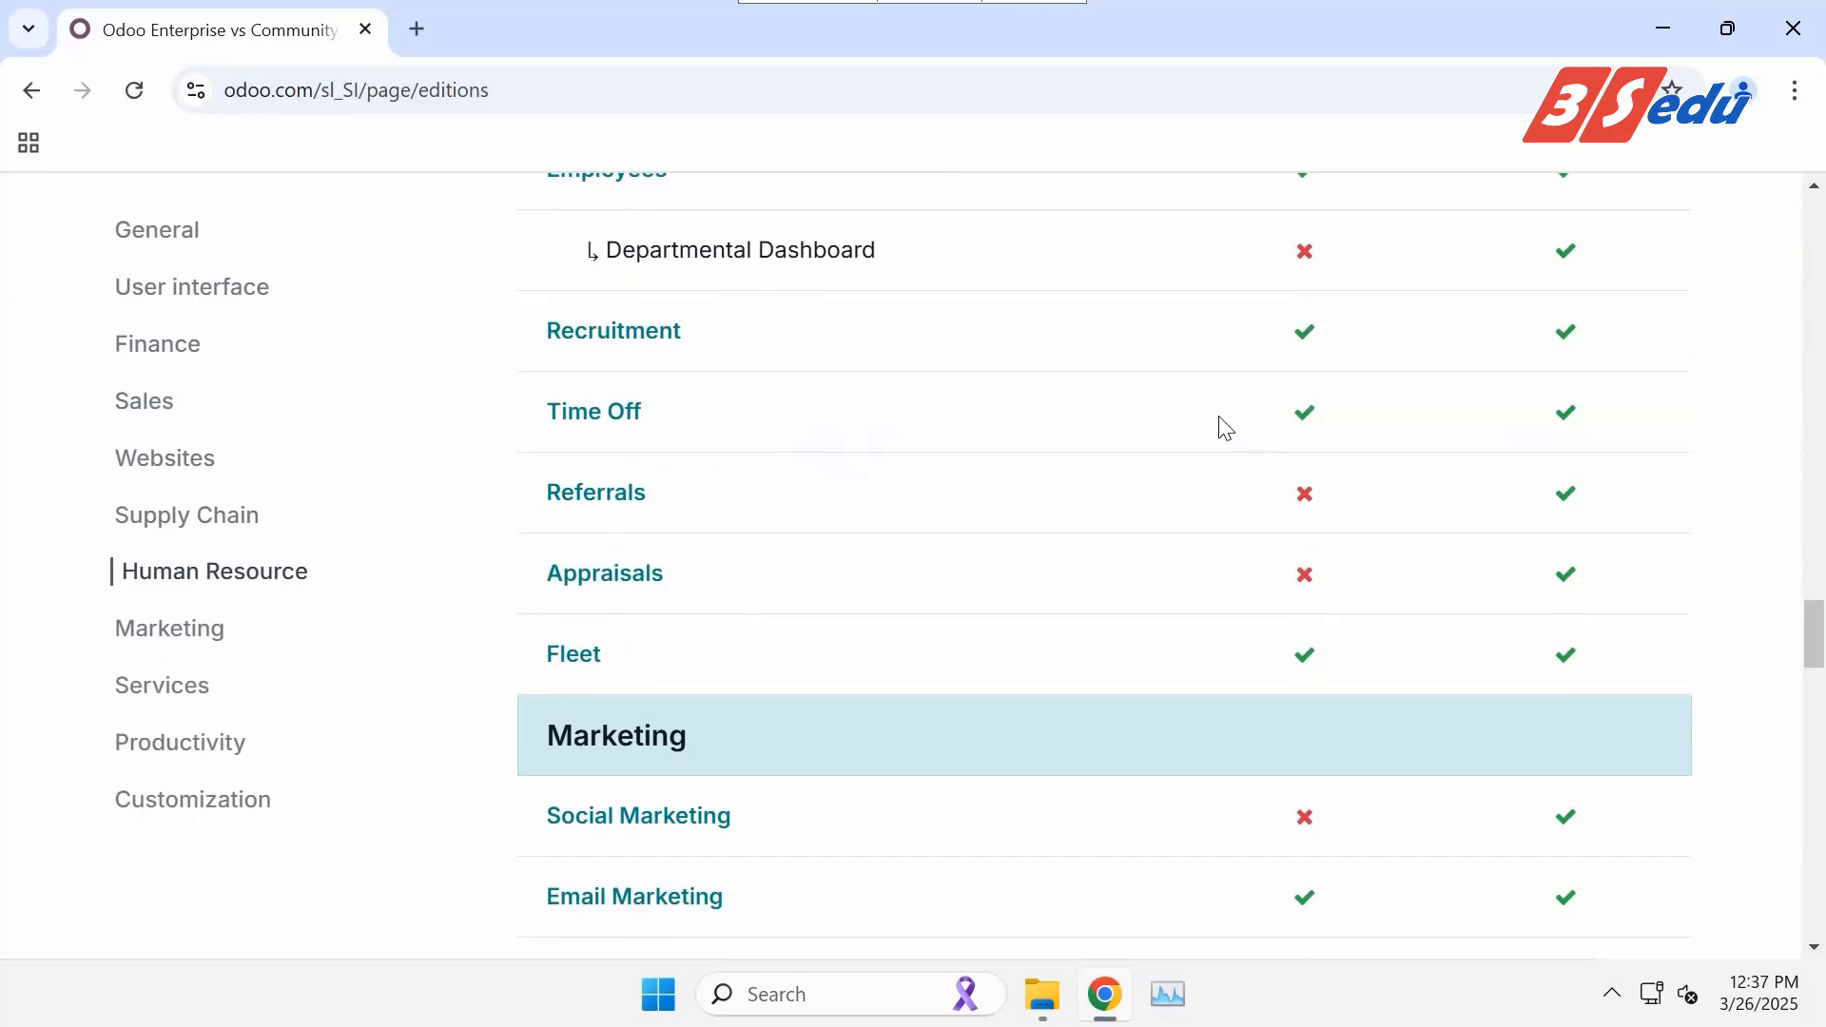
scroll(1224, 430, down, 8)
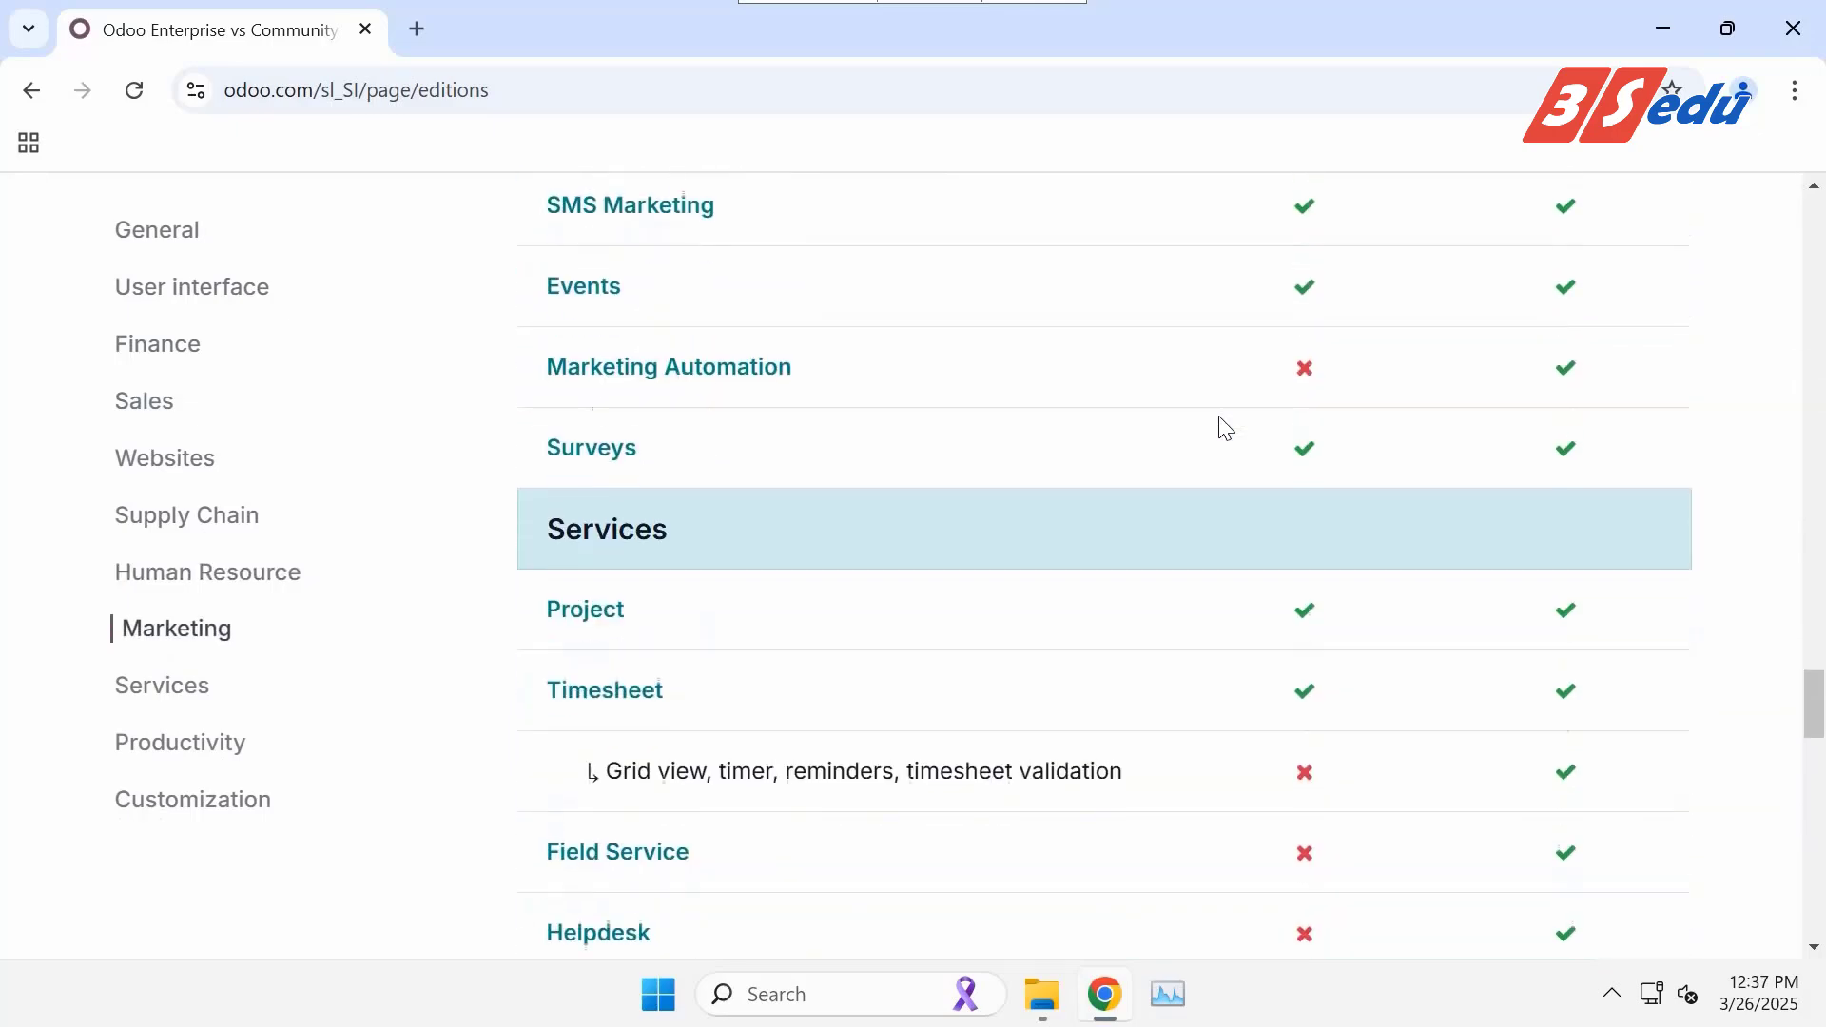
scroll(1224, 428, down, 8)
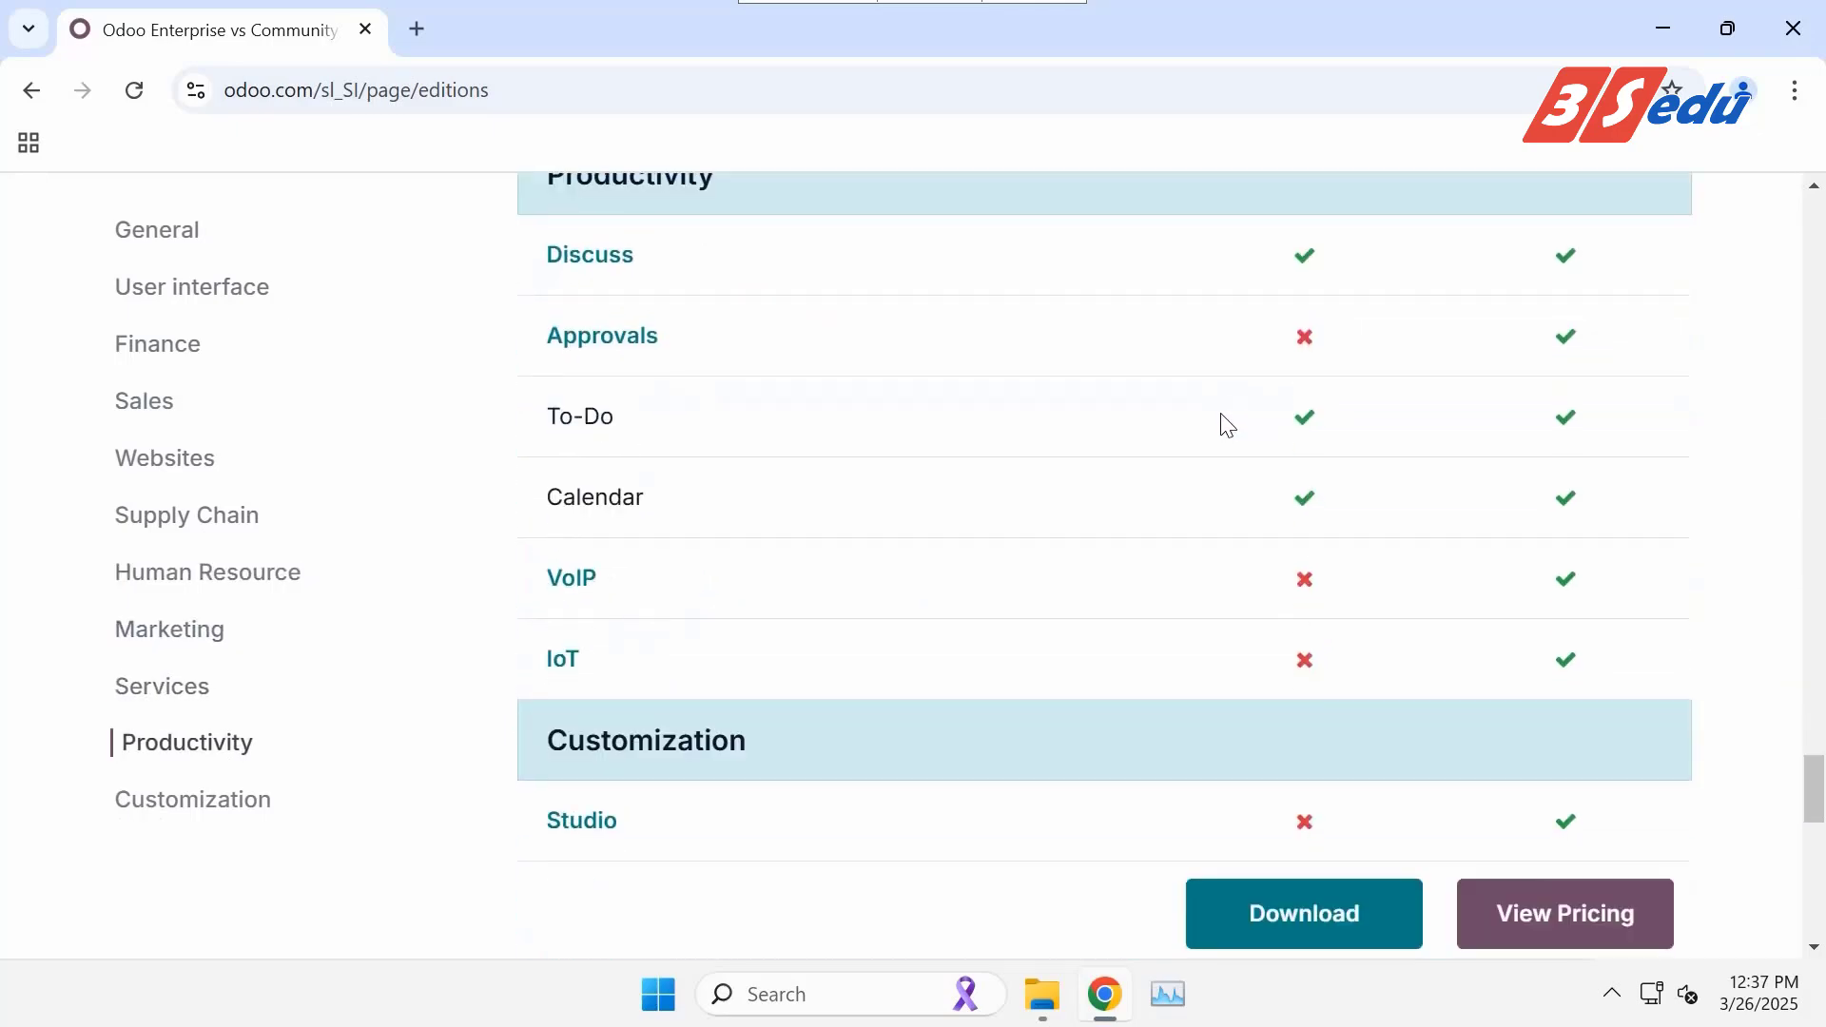
scroll(1224, 424, down, 2)
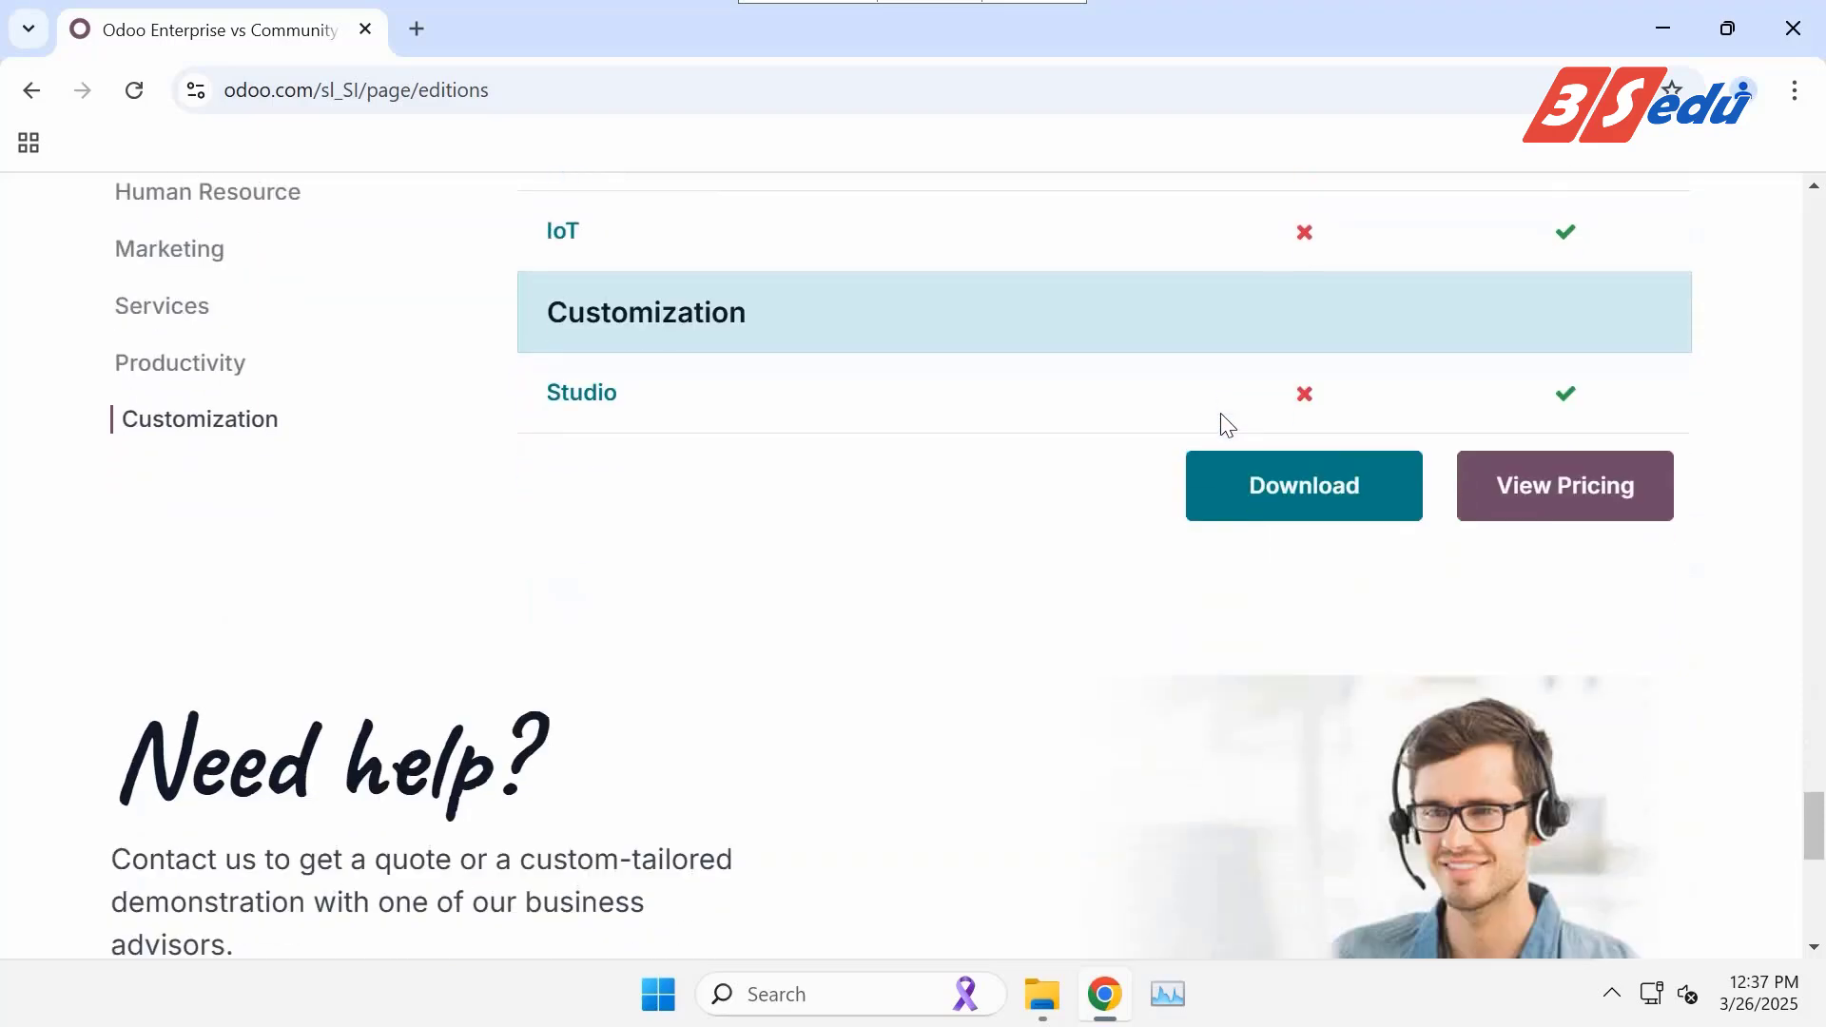
click(1304, 486)
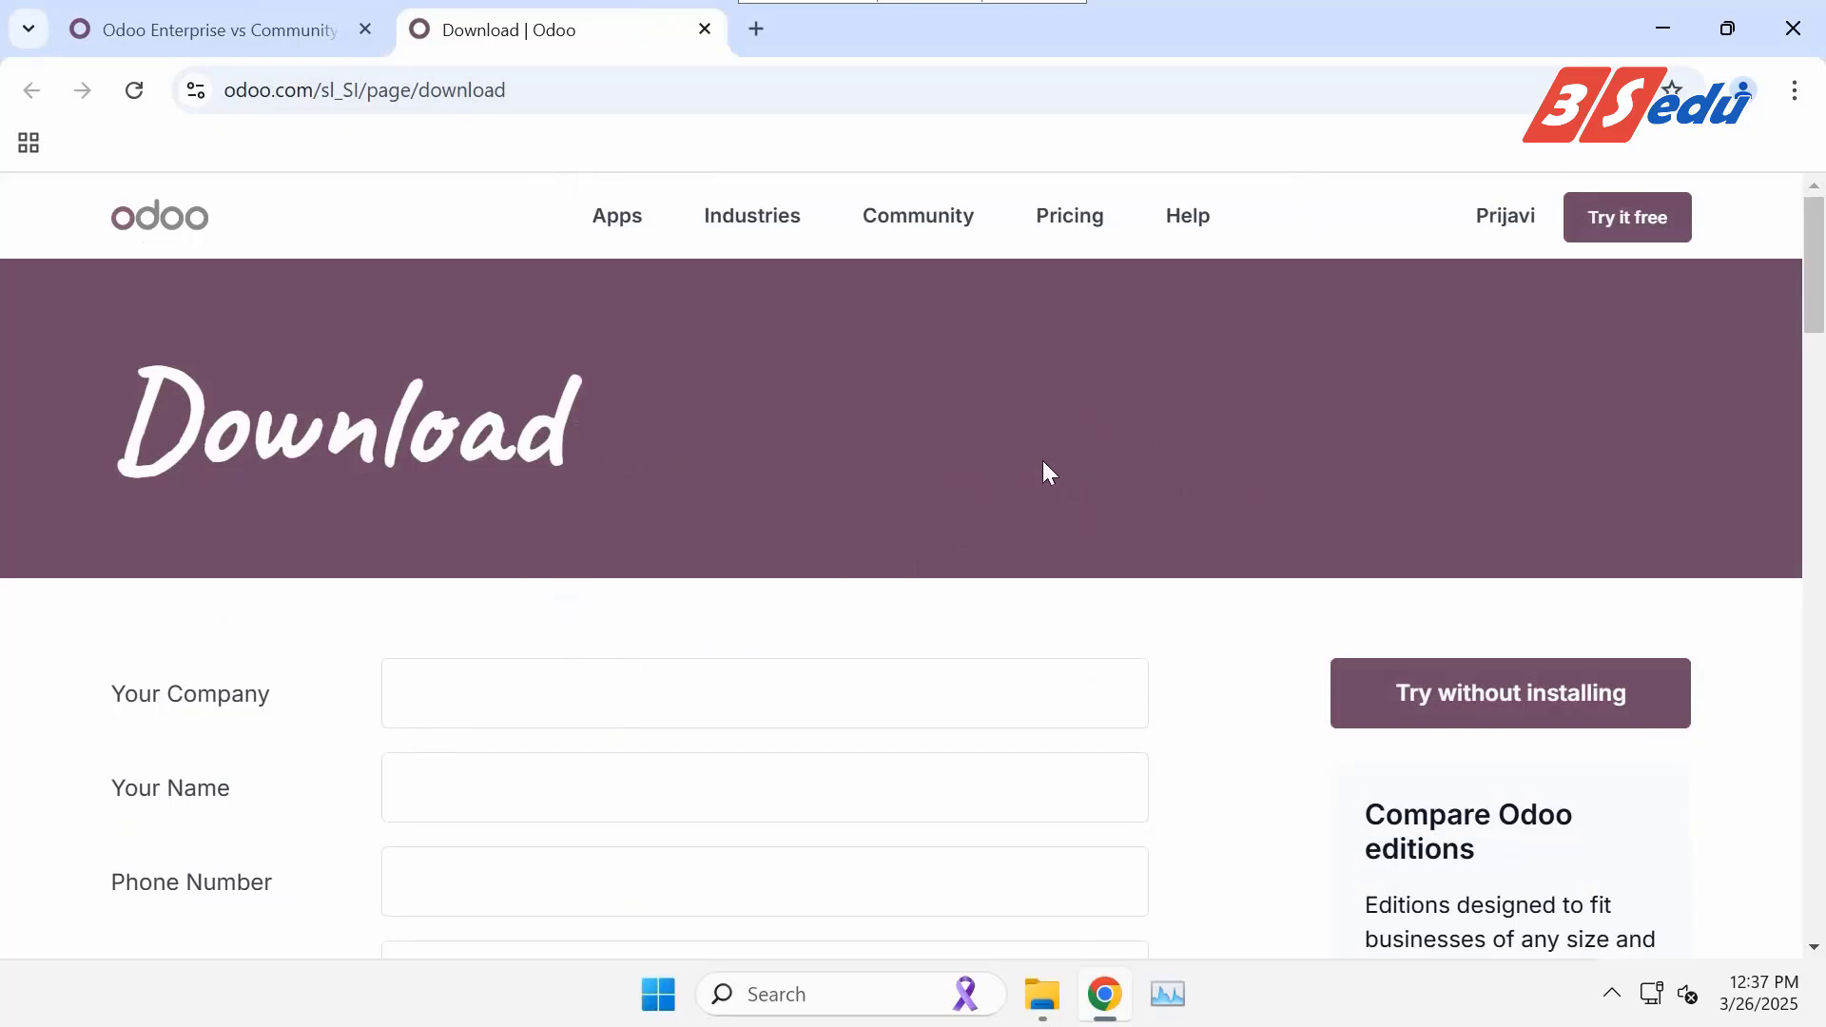
Fill in the company name, person's name, phone number and e-mail on the download form.
scroll(1043, 466, down, 3)
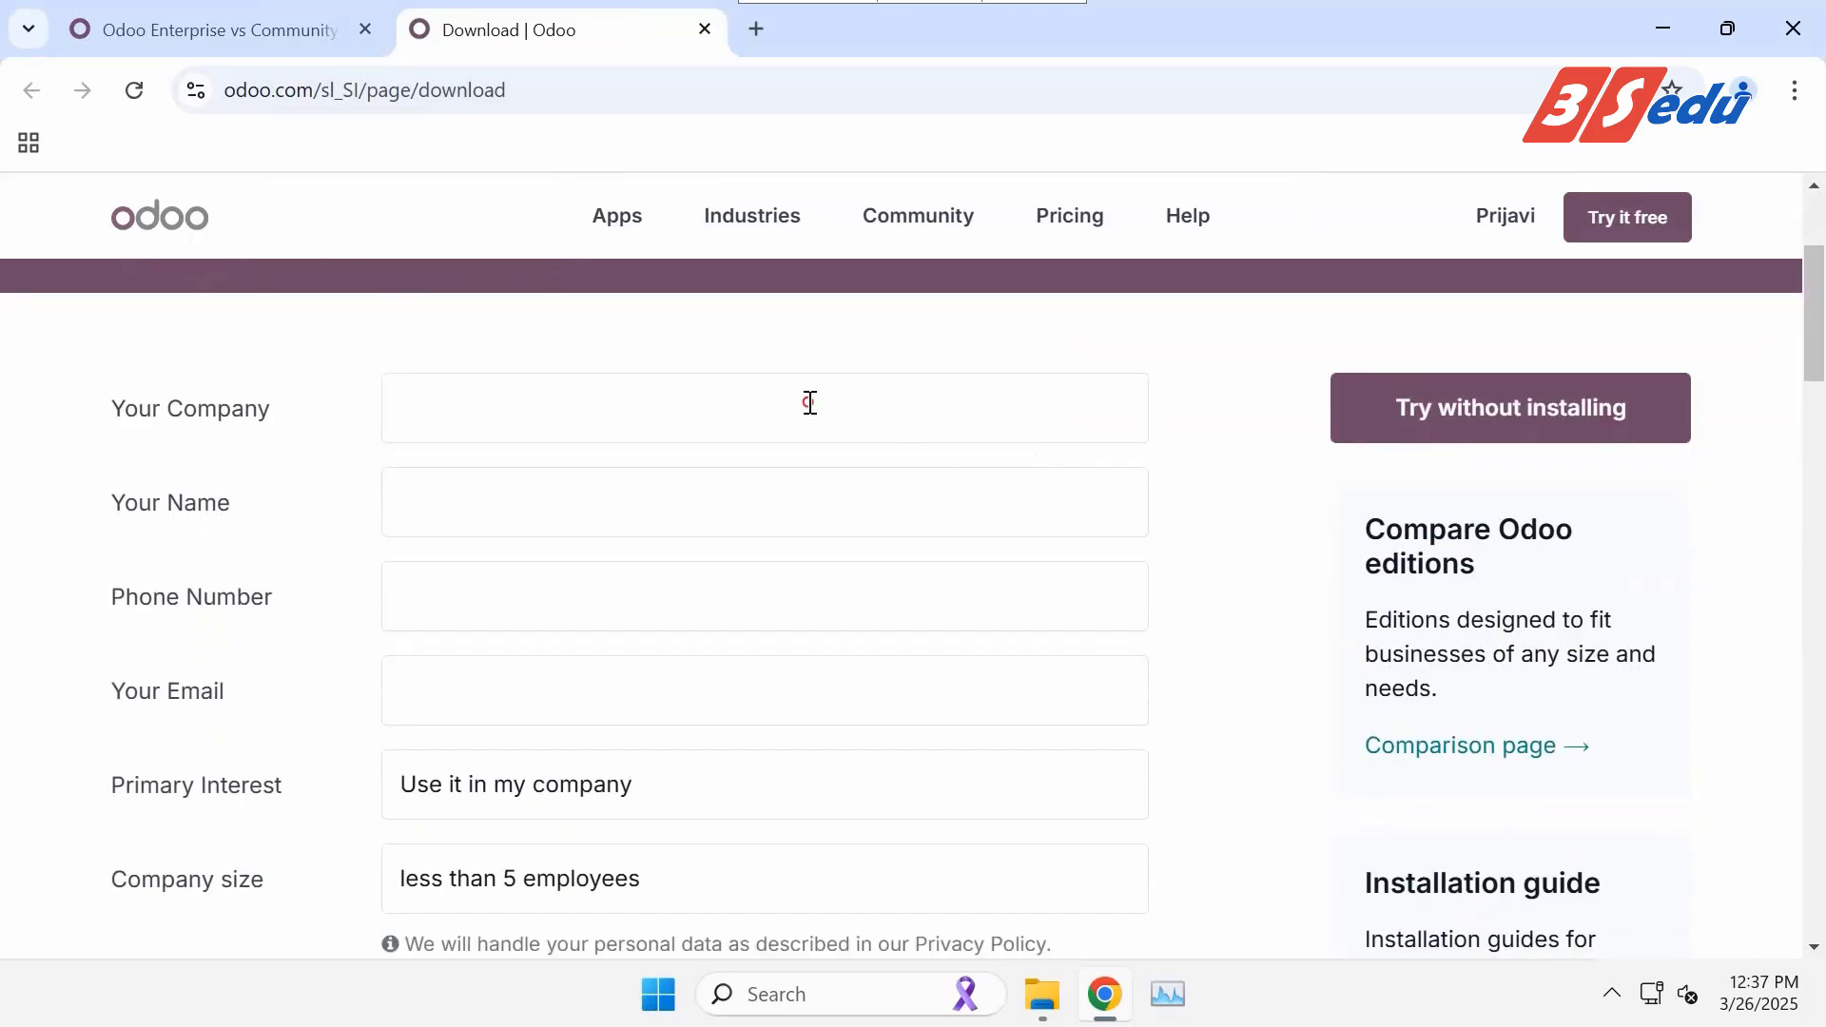
click(811, 403)
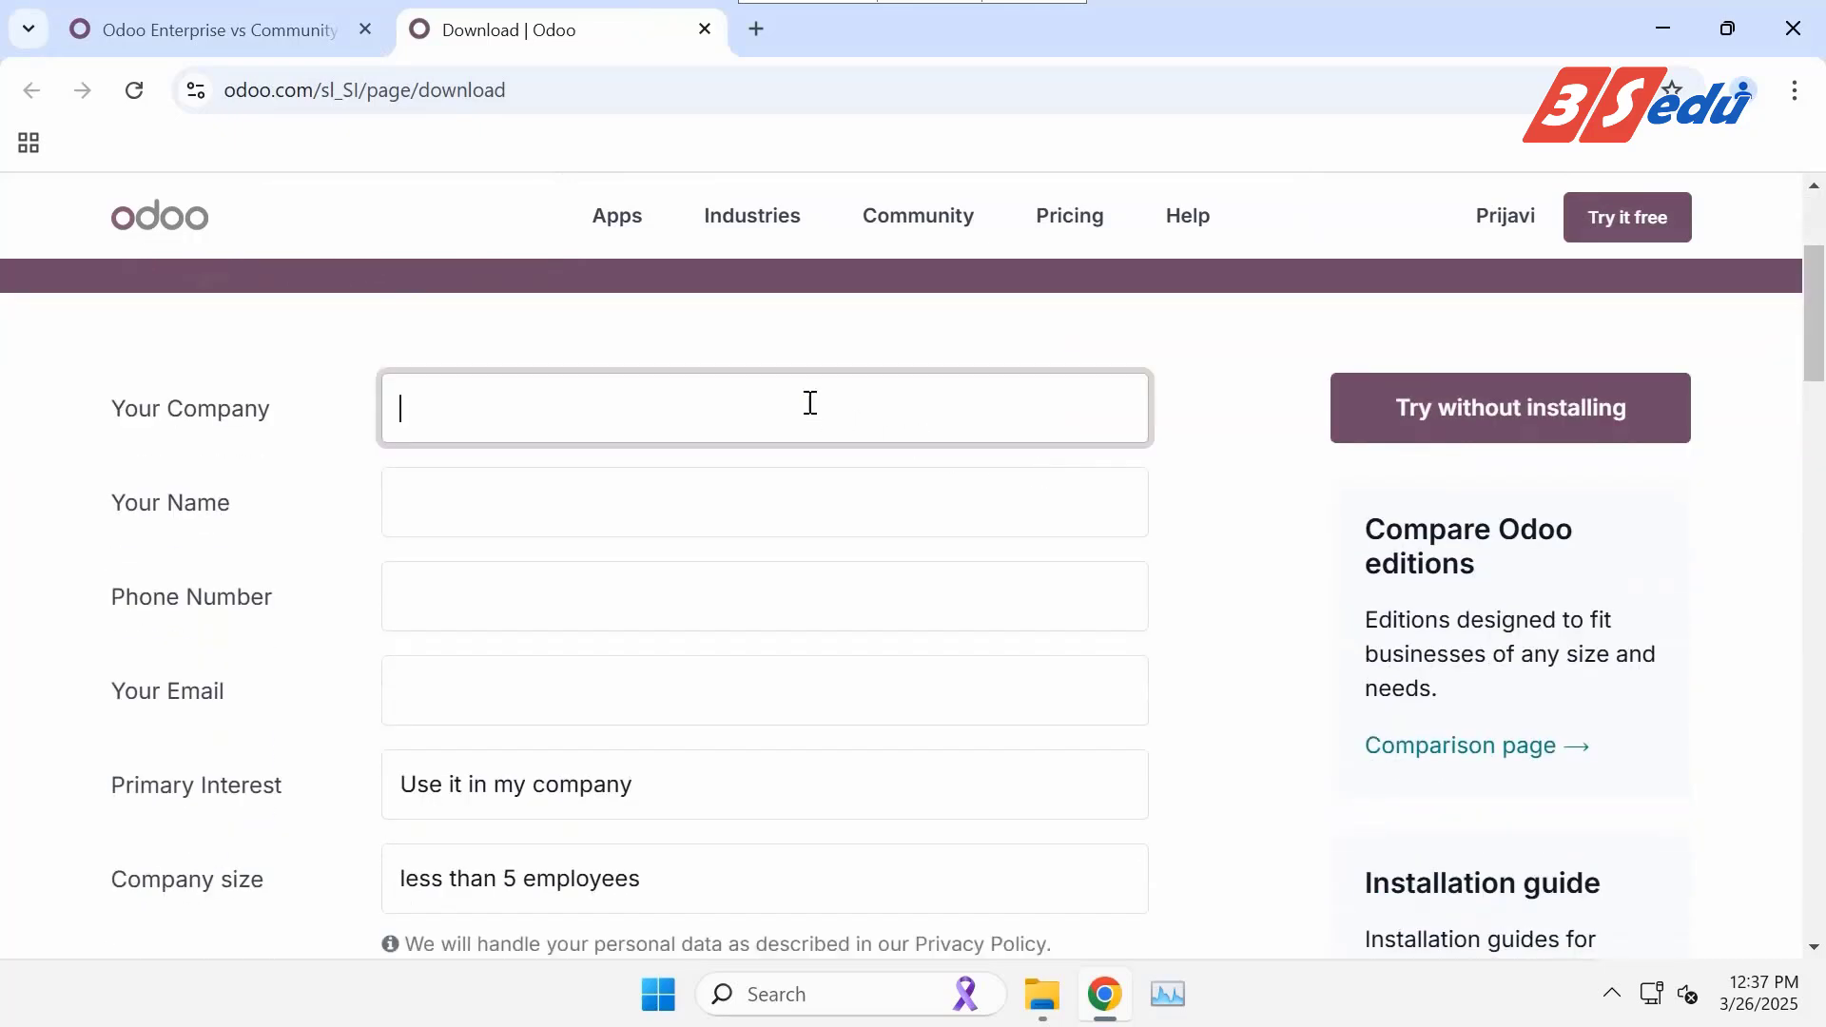
click(779, 507)
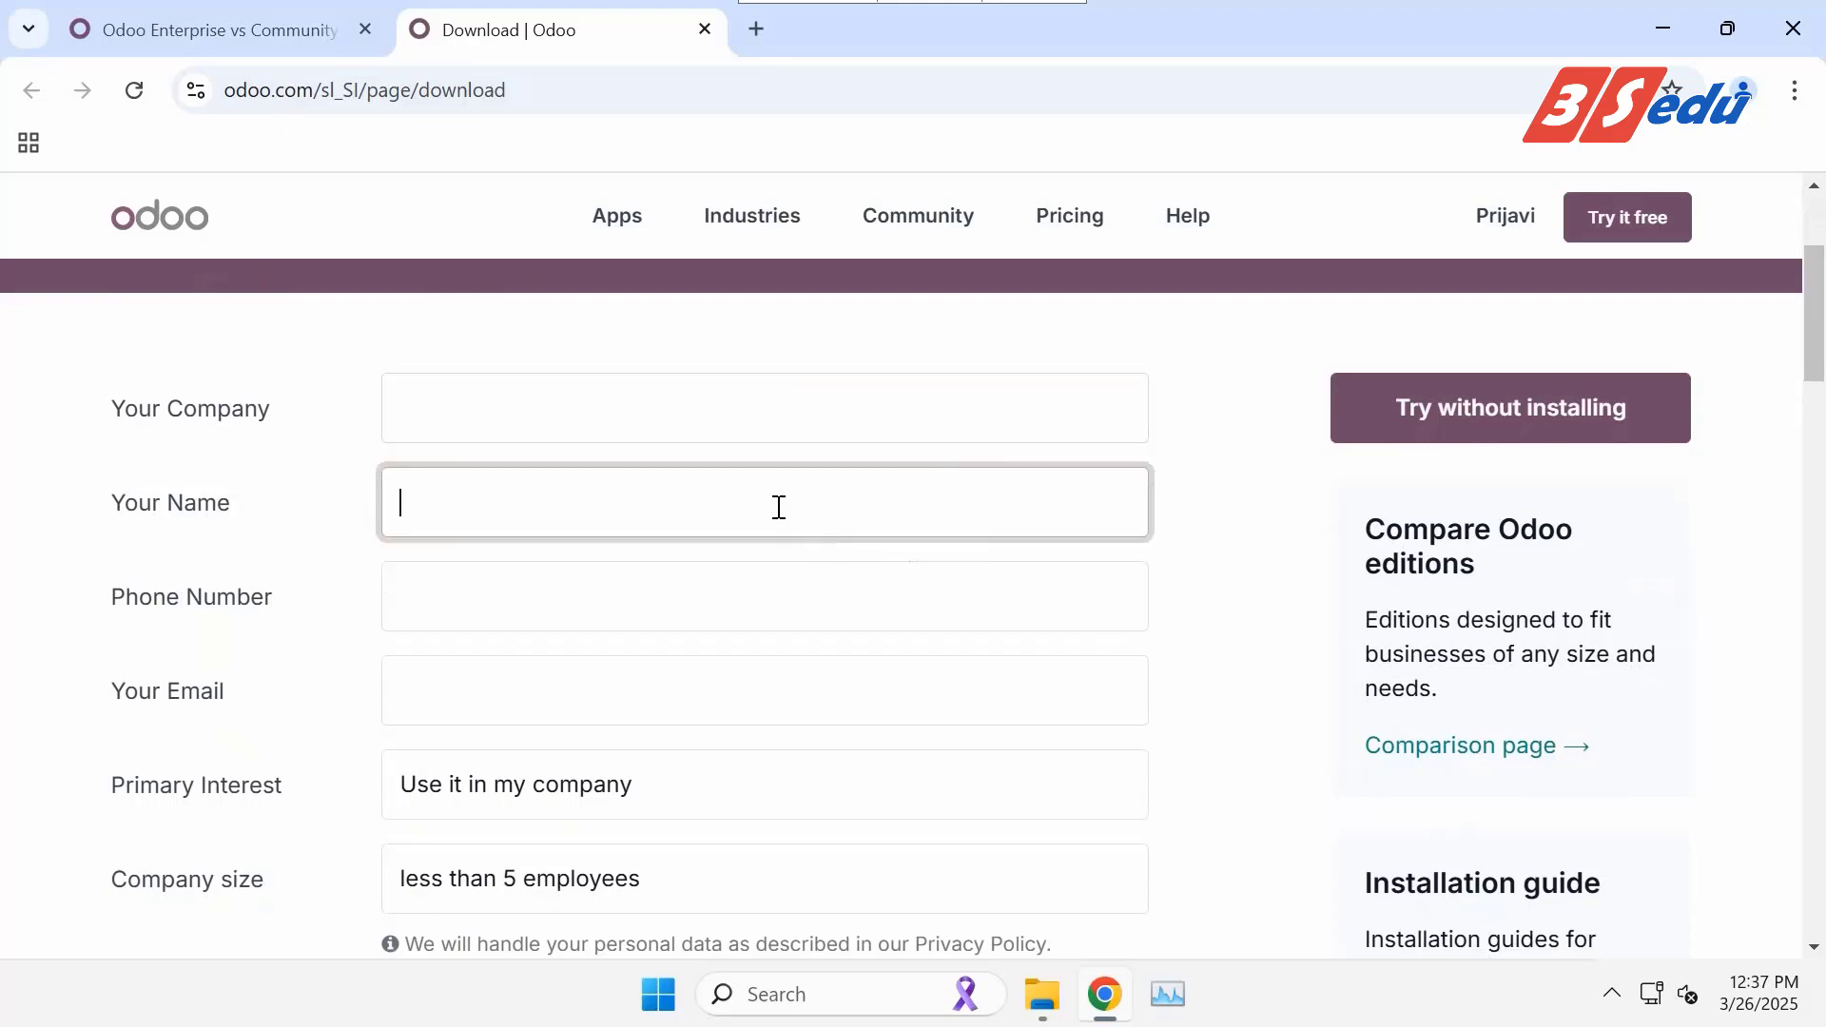
click(751, 607)
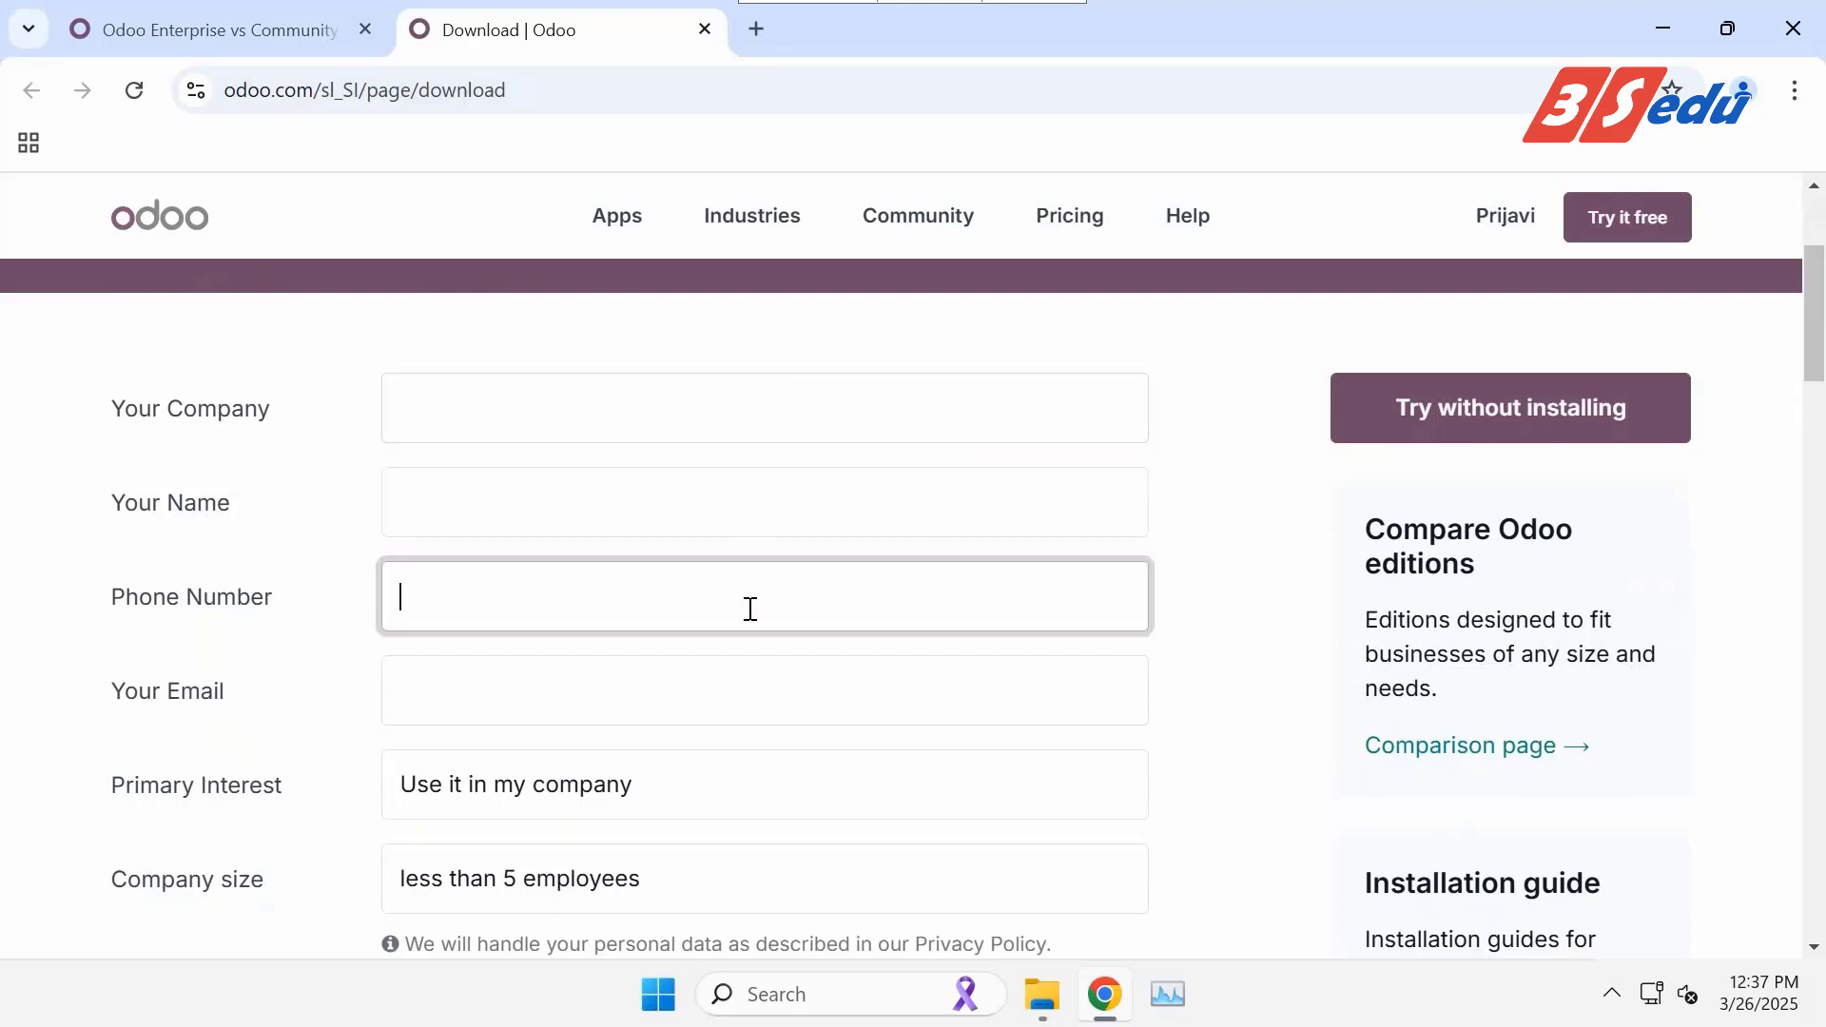
click(728, 684)
scroll(727, 684, down, 3)
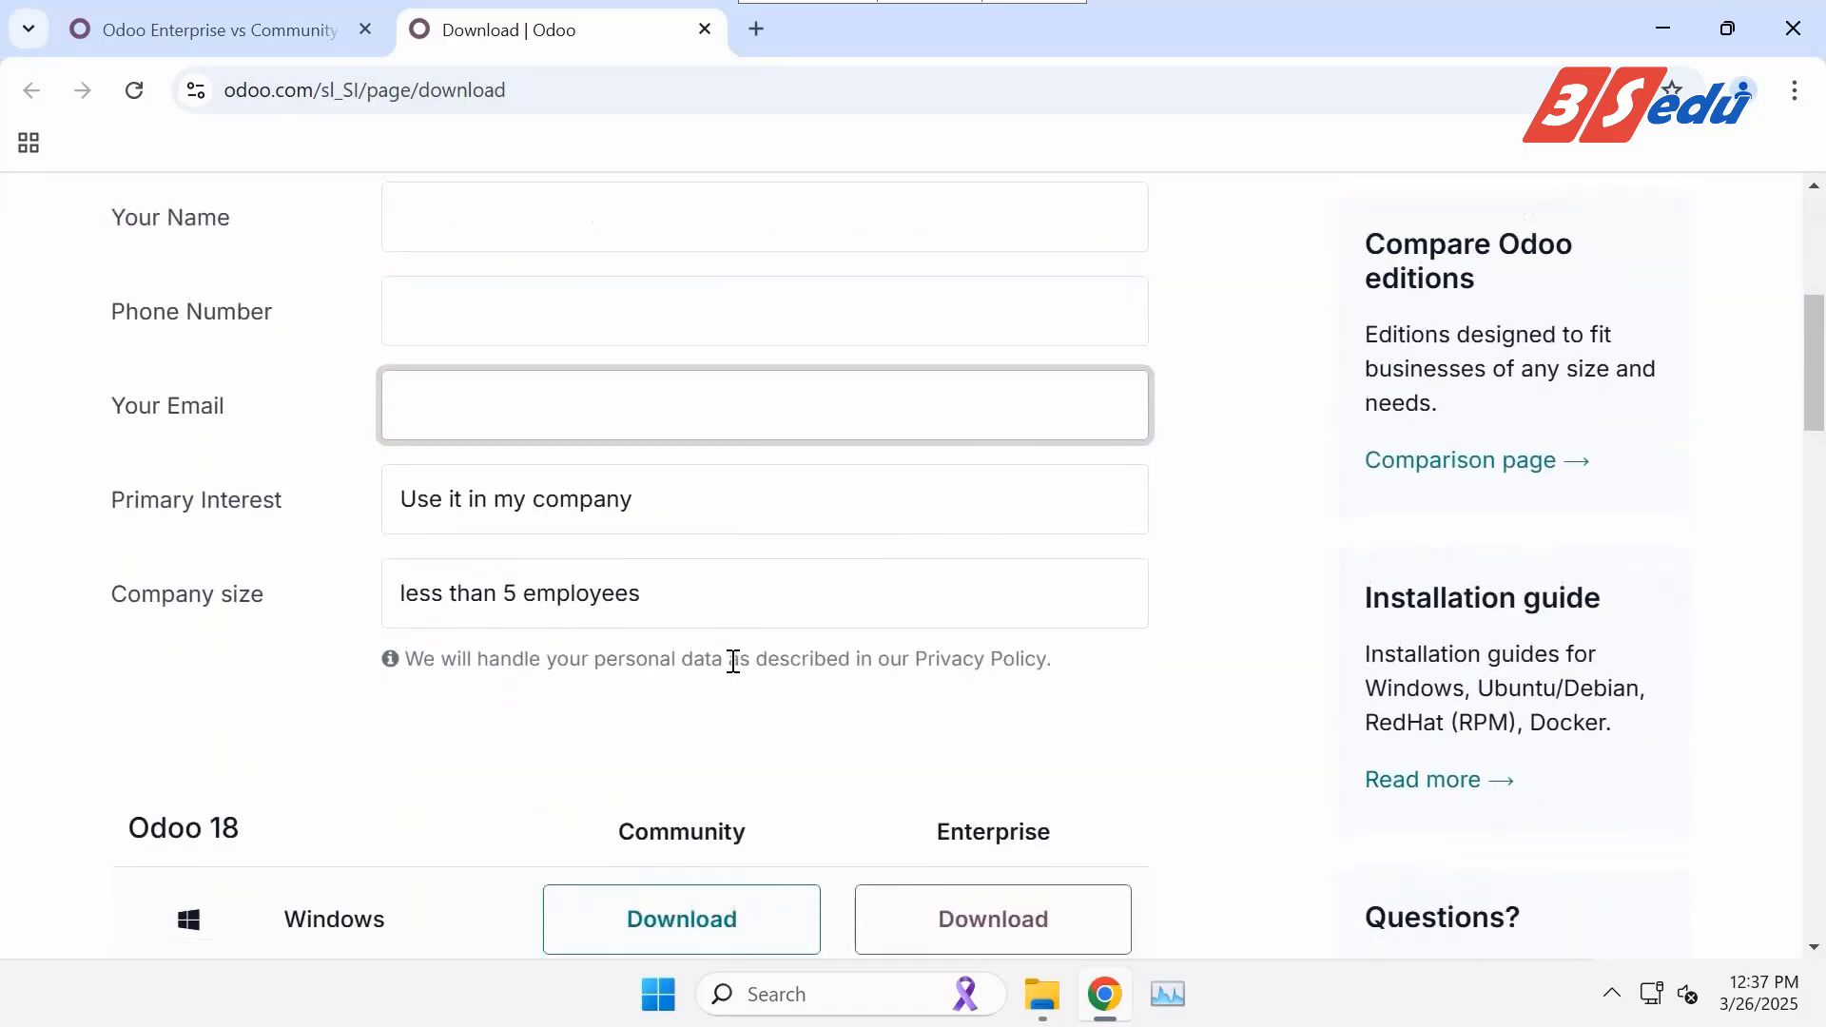
Set Primary Interest to 'I am a teacher or a student' and keep company size 'less than 5 employees'.
click(709, 505)
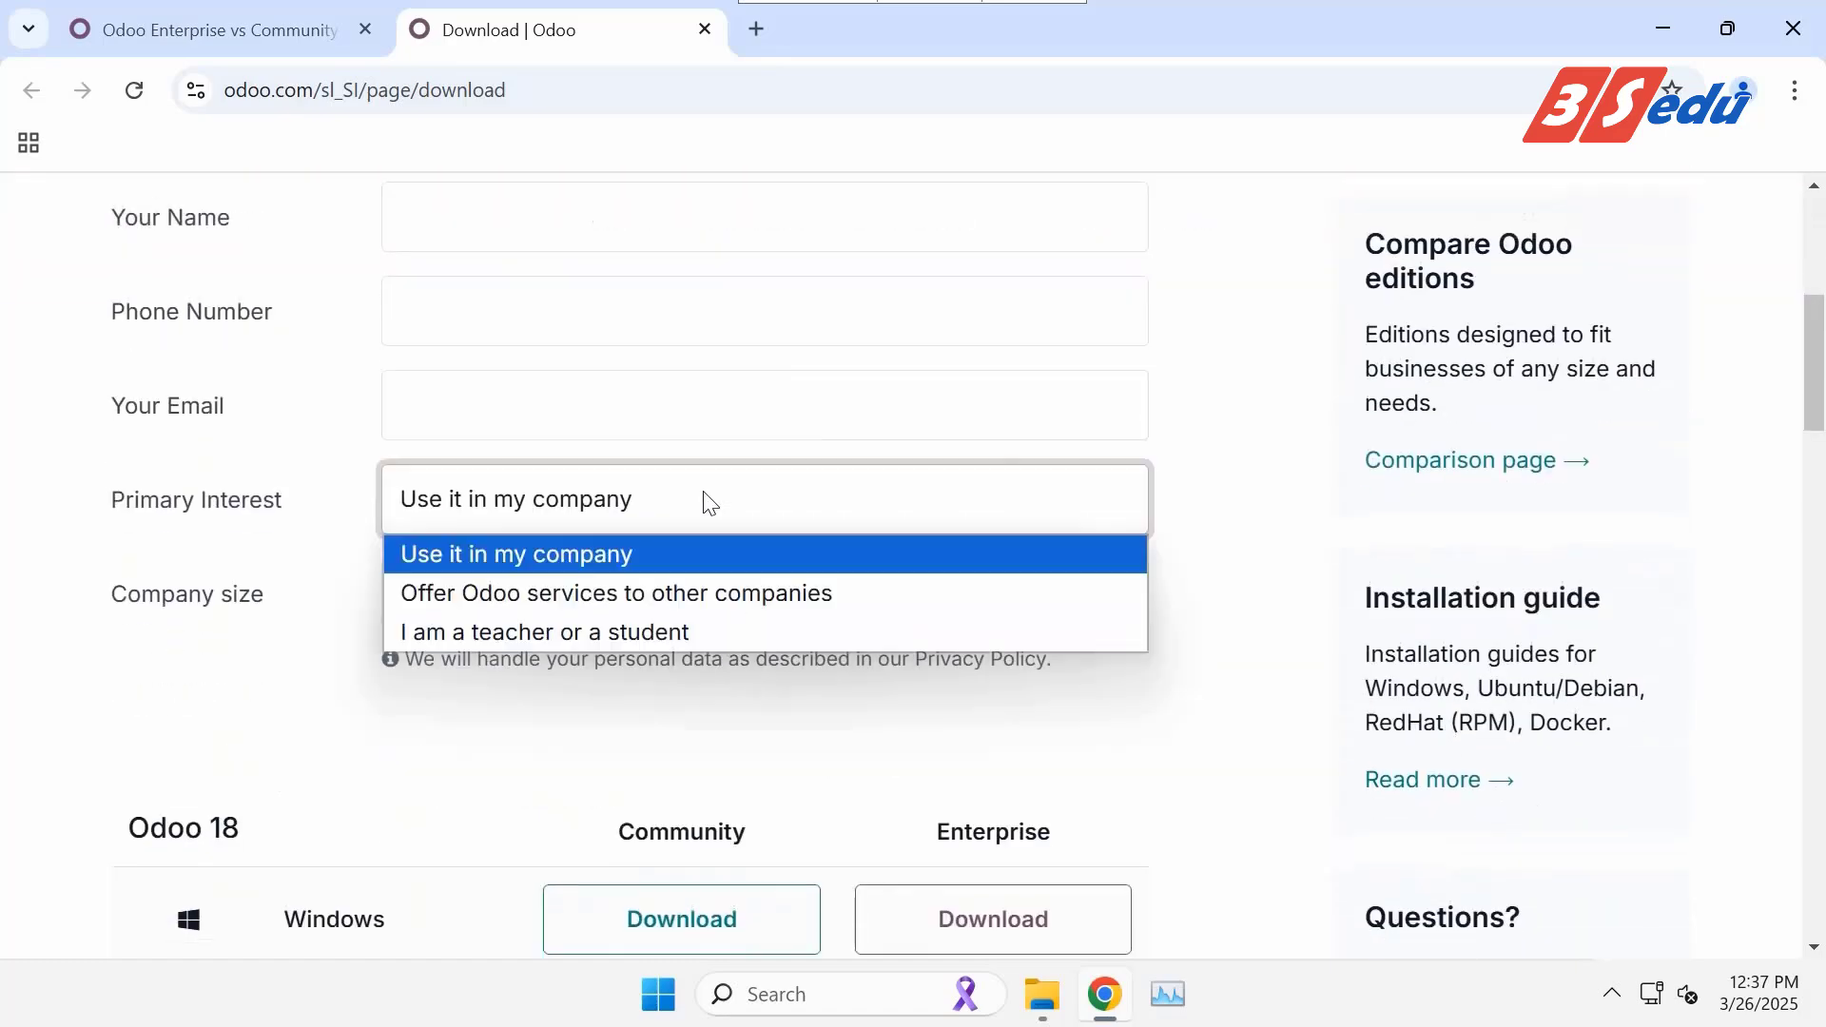
click(638, 633)
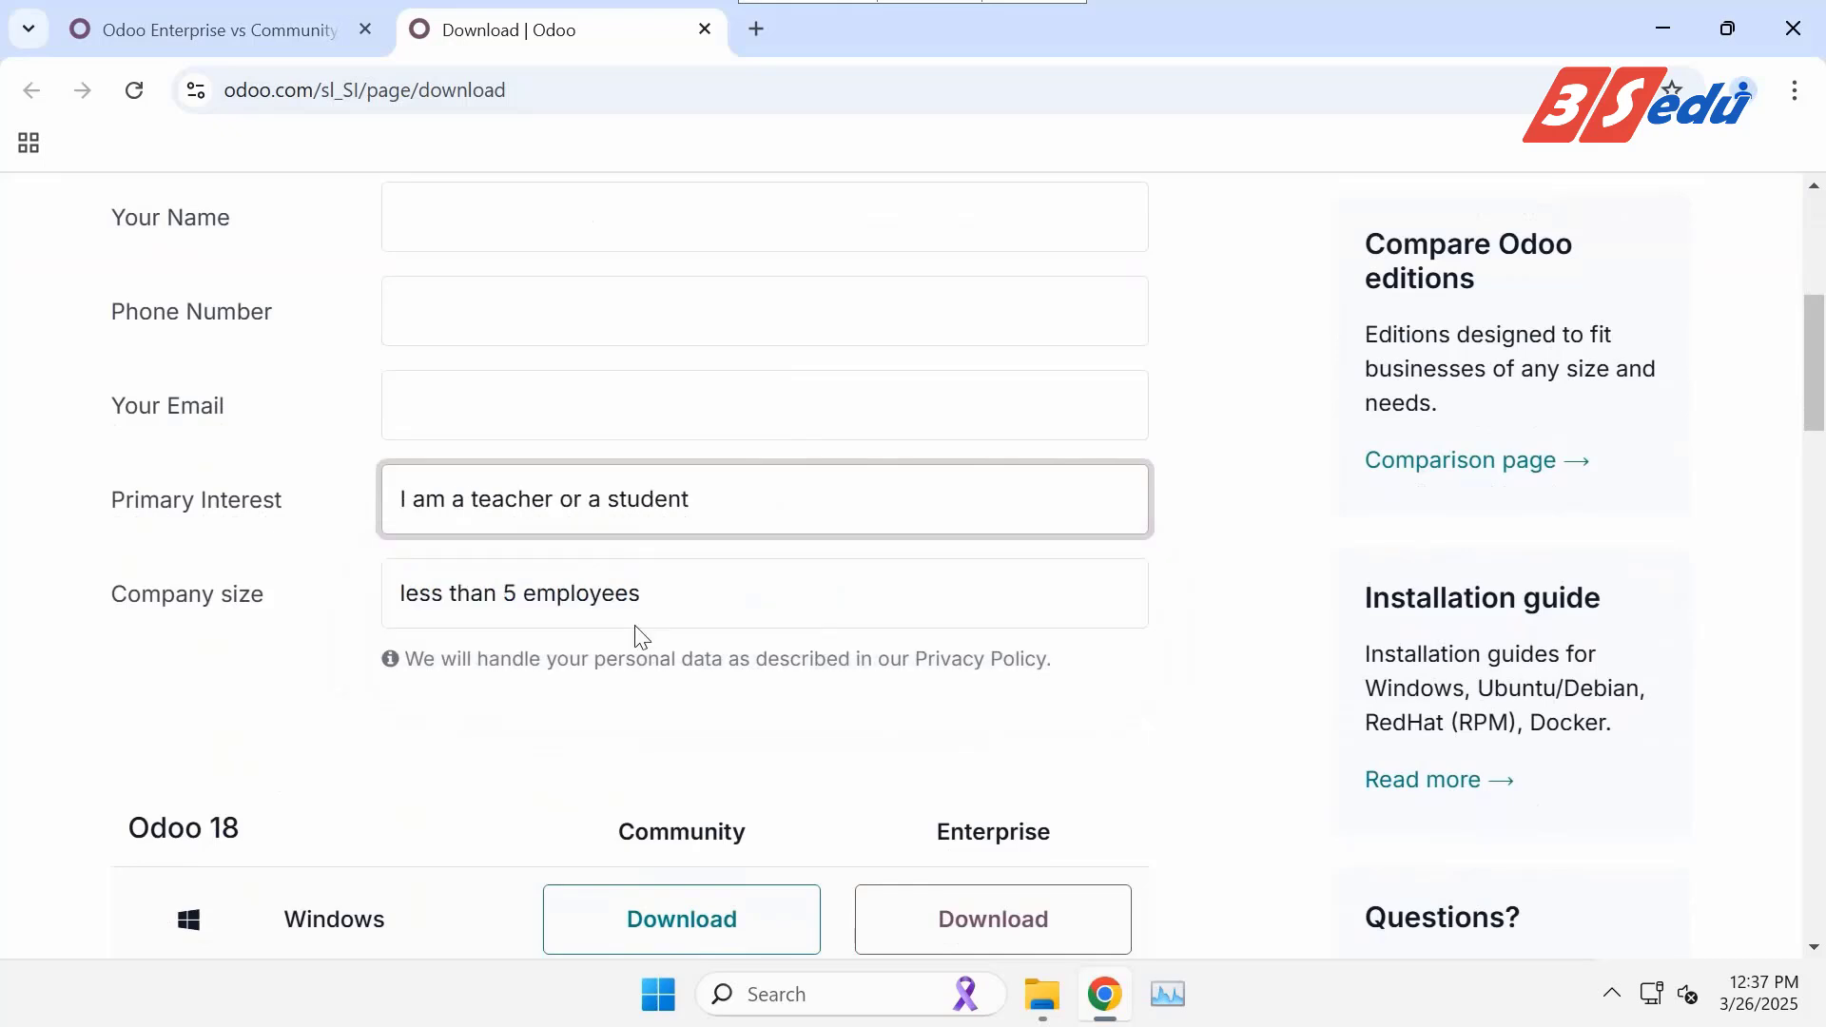
click(645, 604)
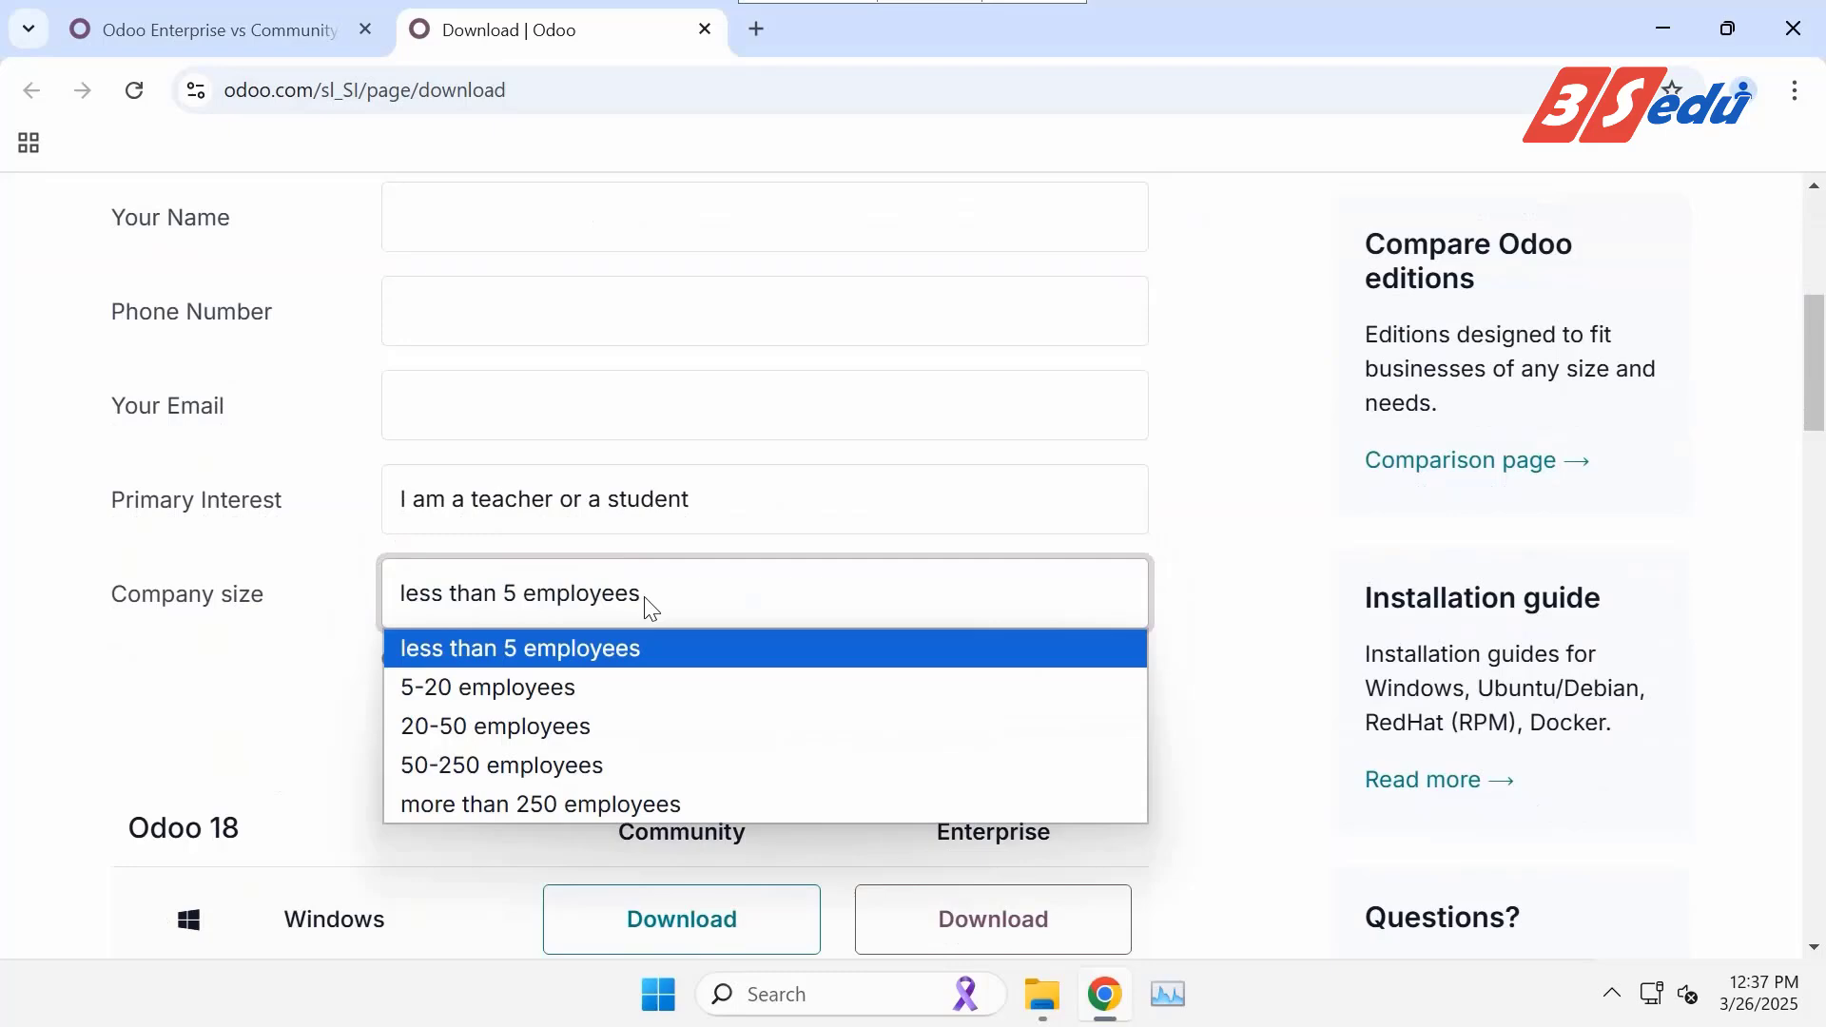
click(651, 609)
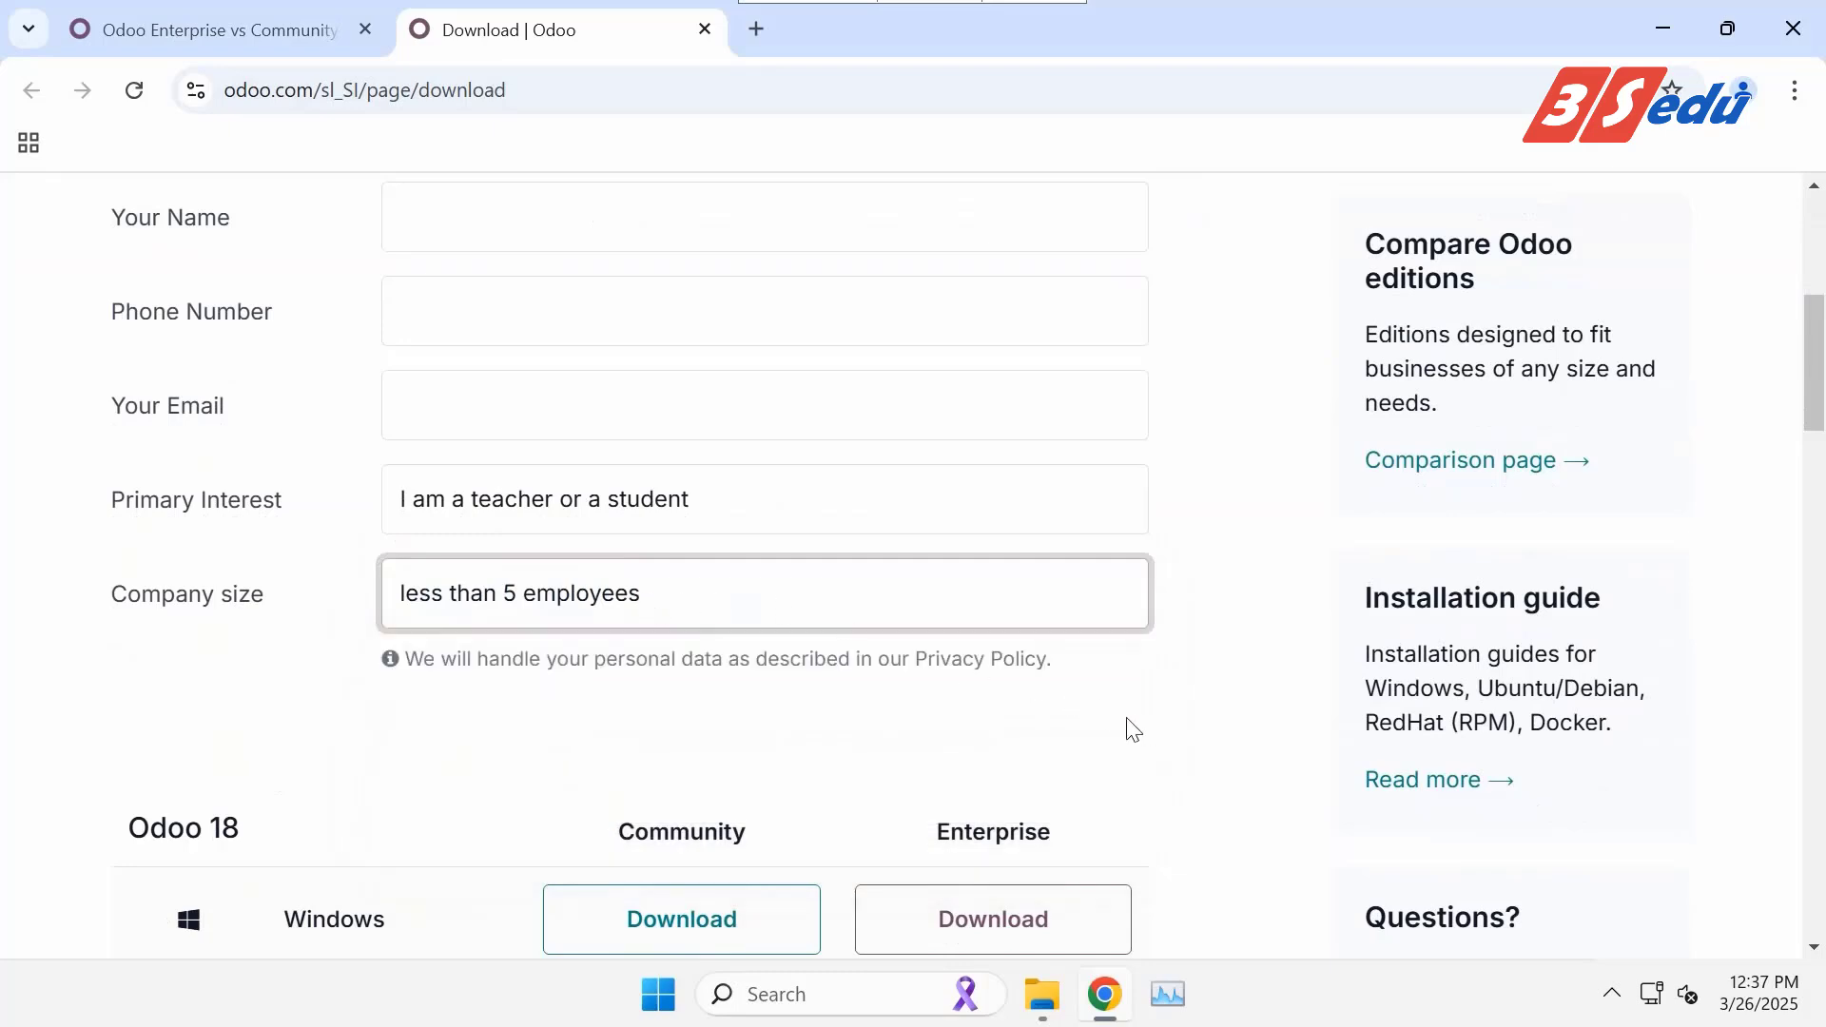
Scroll down to the Odoo 18 download table.
scroll(1117, 715, down, 5)
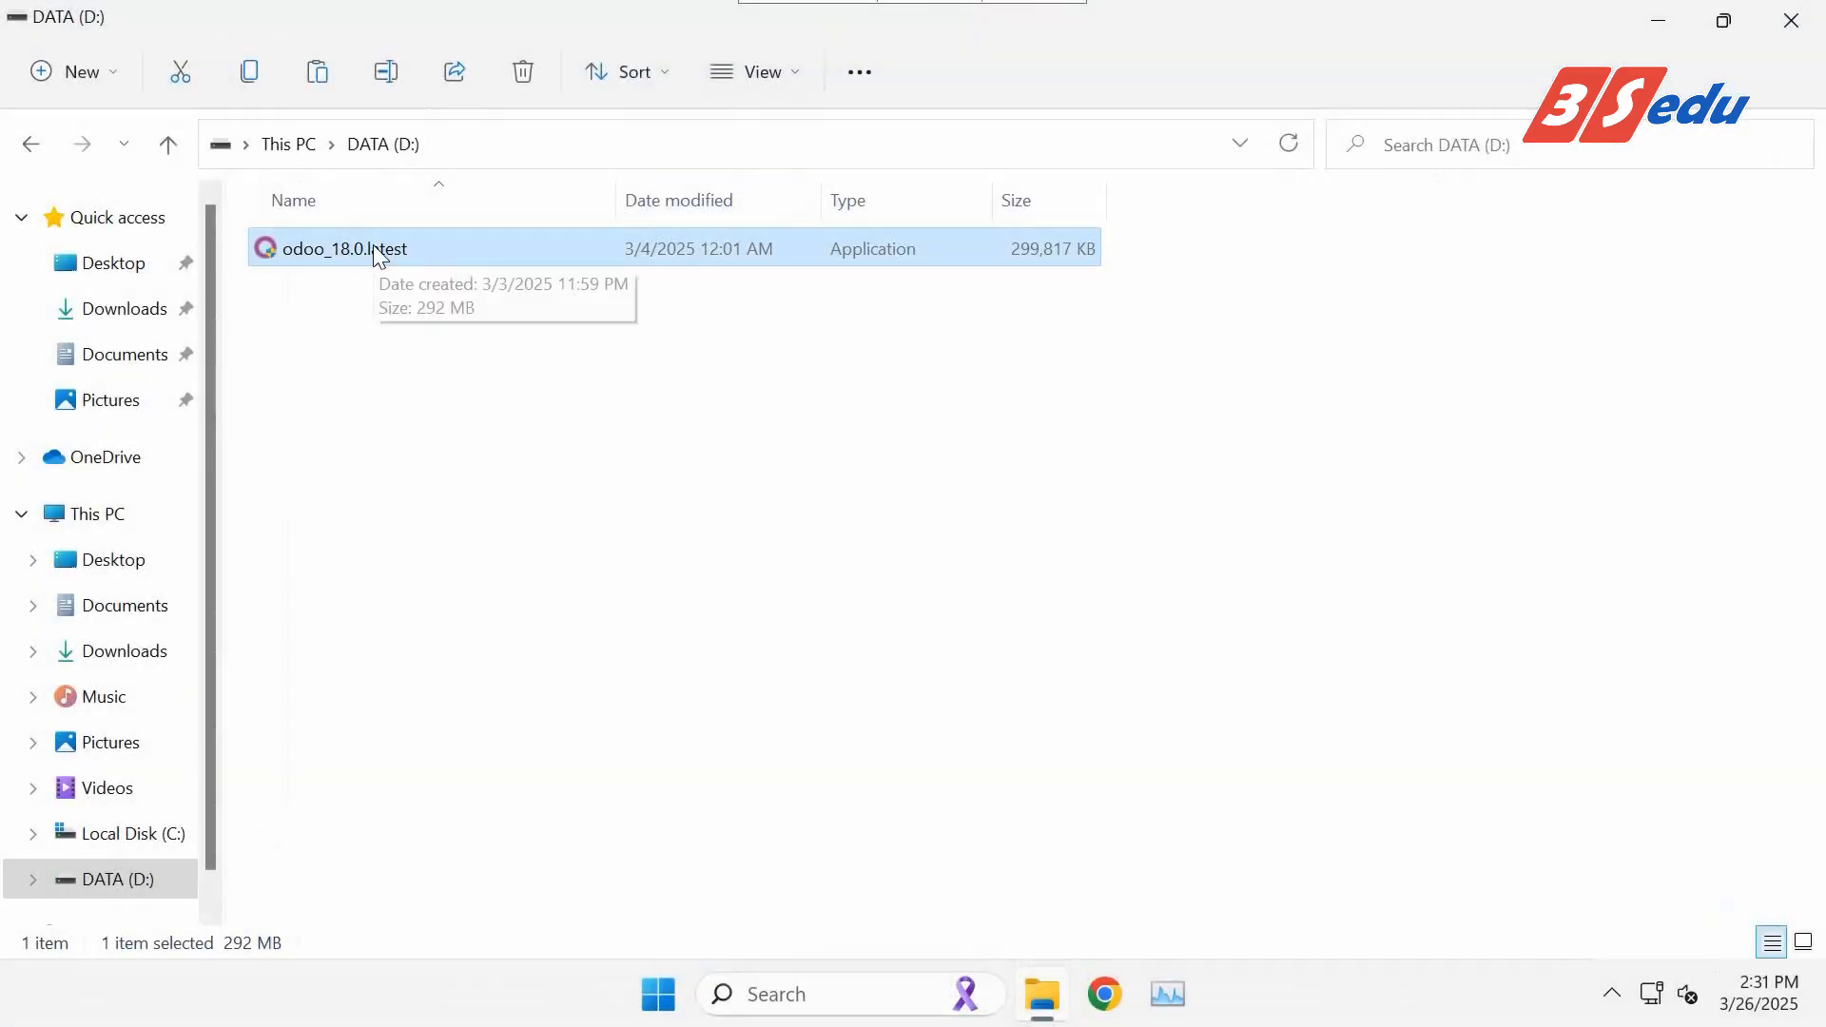
Run the odoo_18.0.latest installer in English and accept the licence agreement.
click(375, 250)
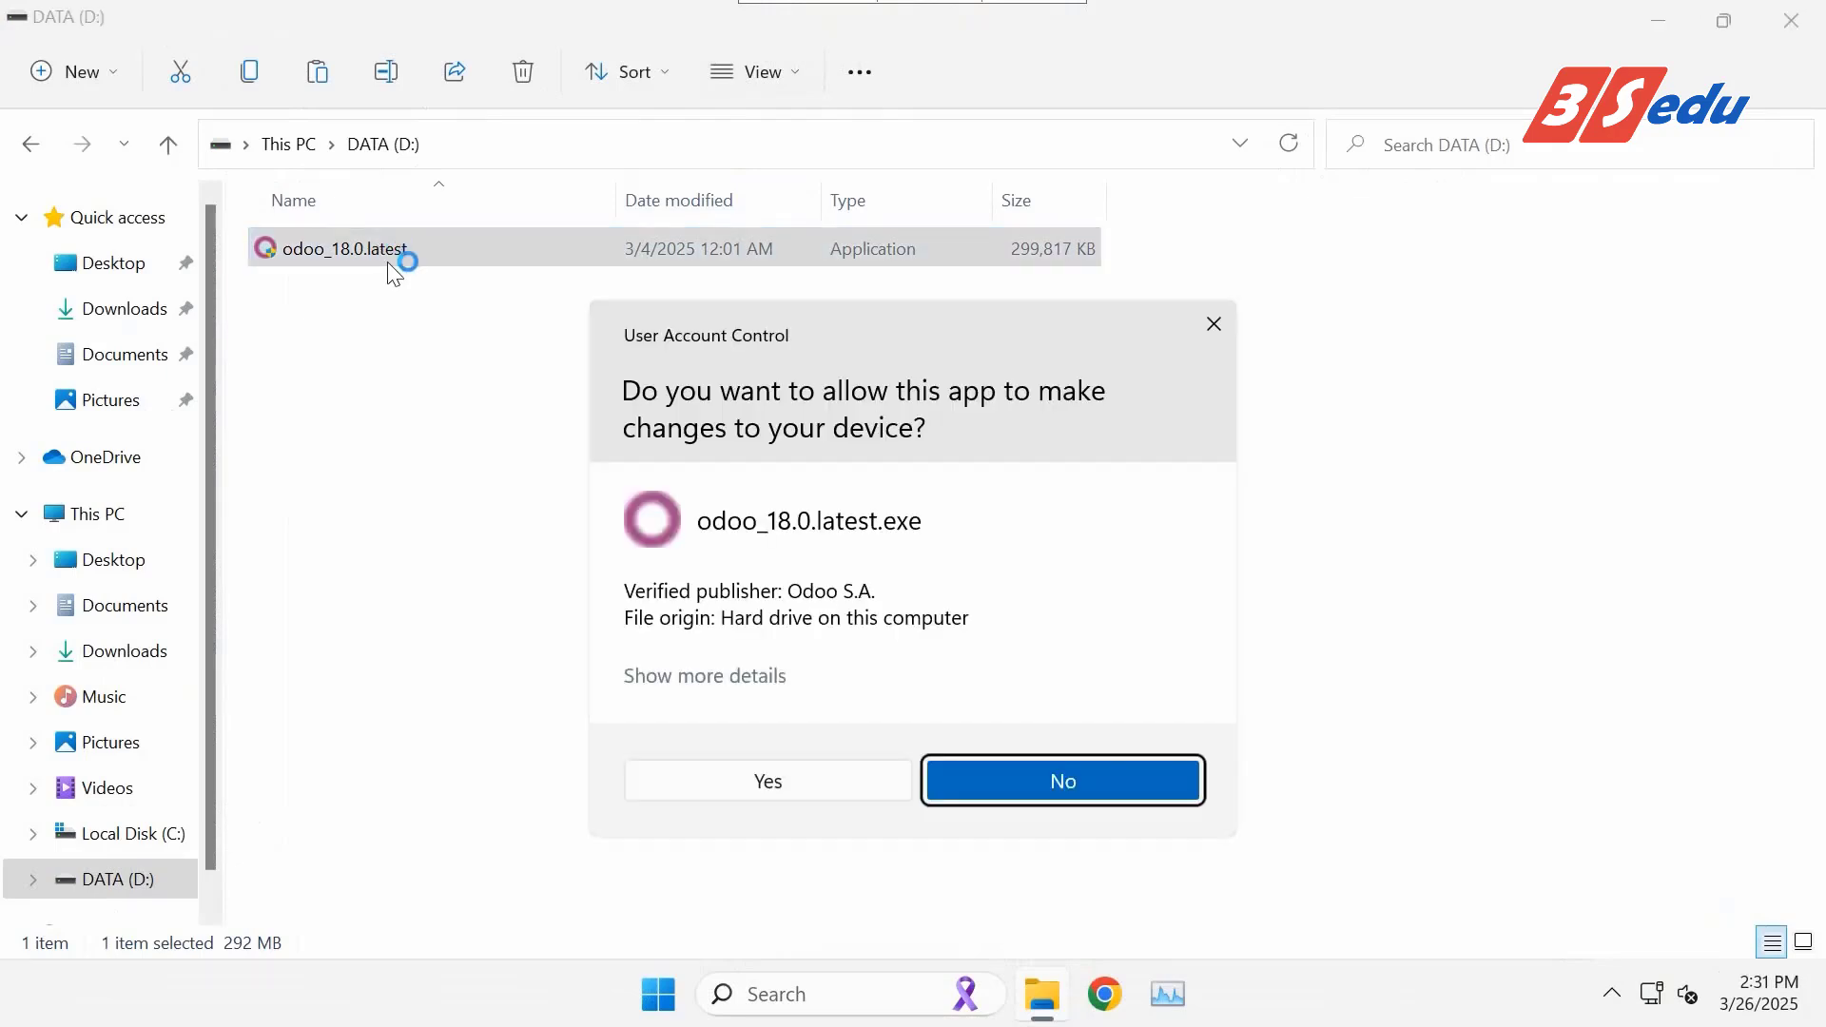
click(730, 780)
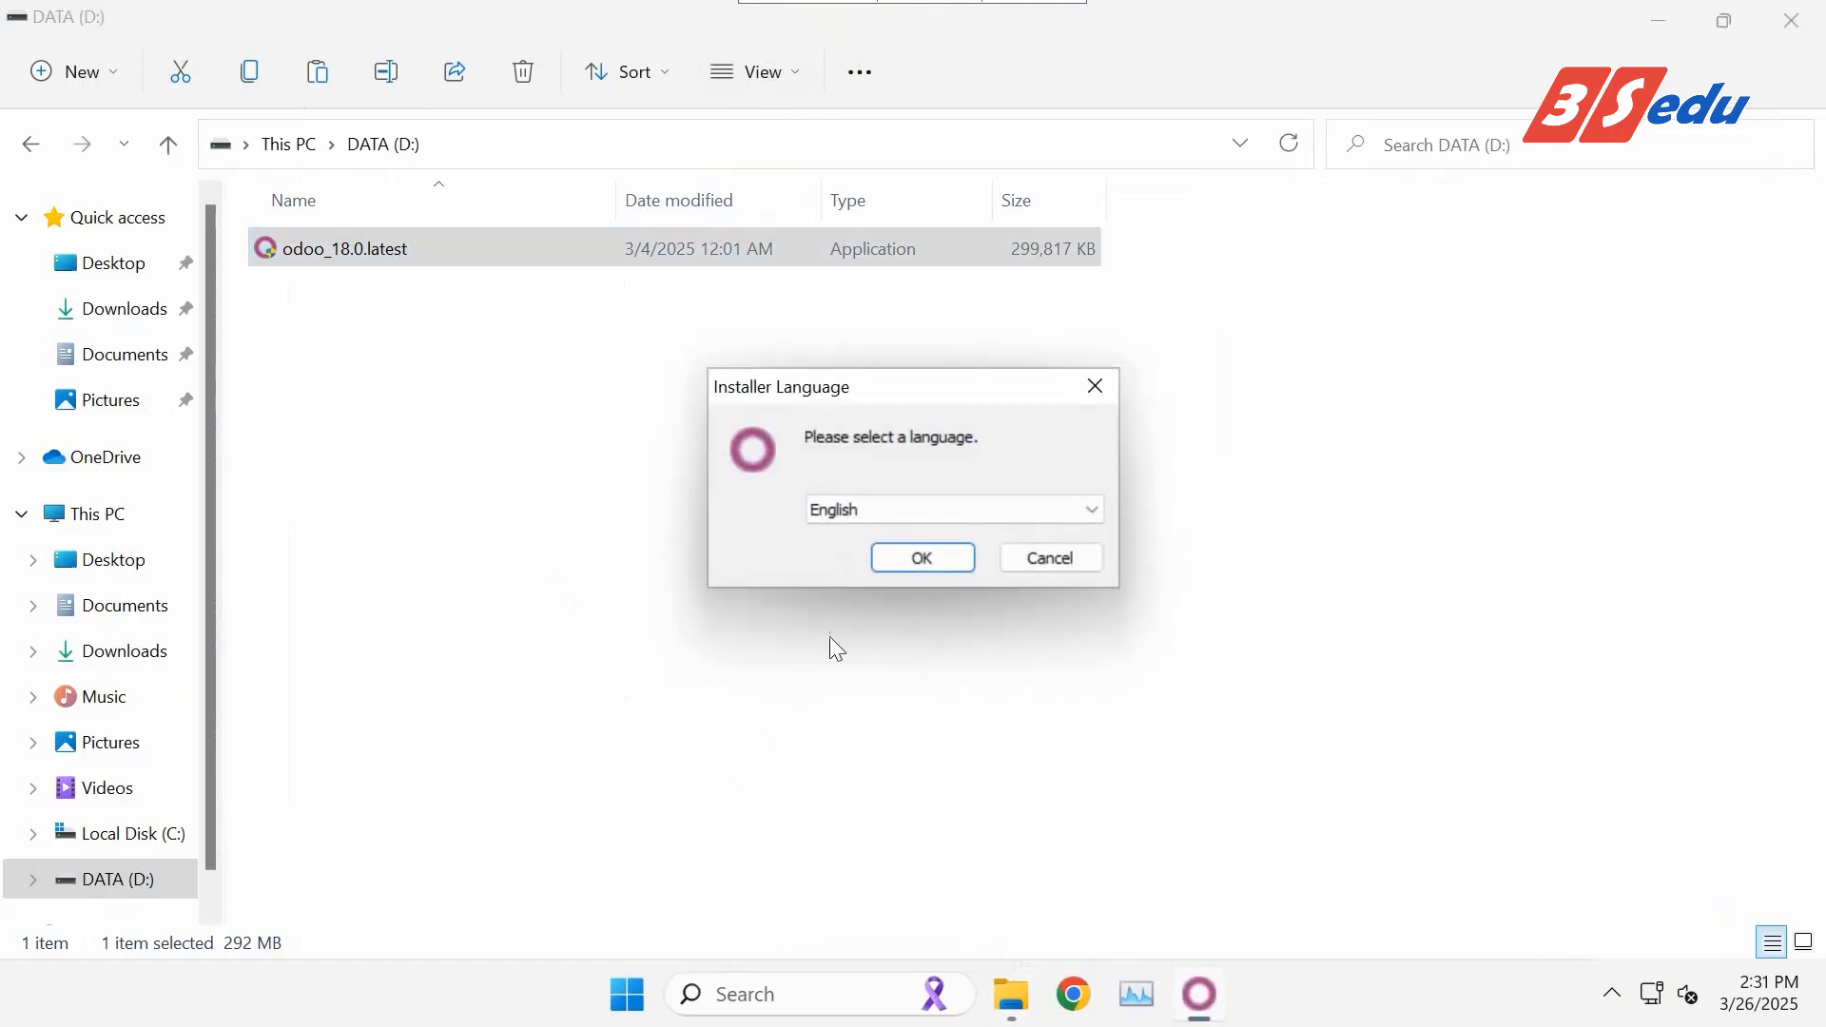
click(921, 560)
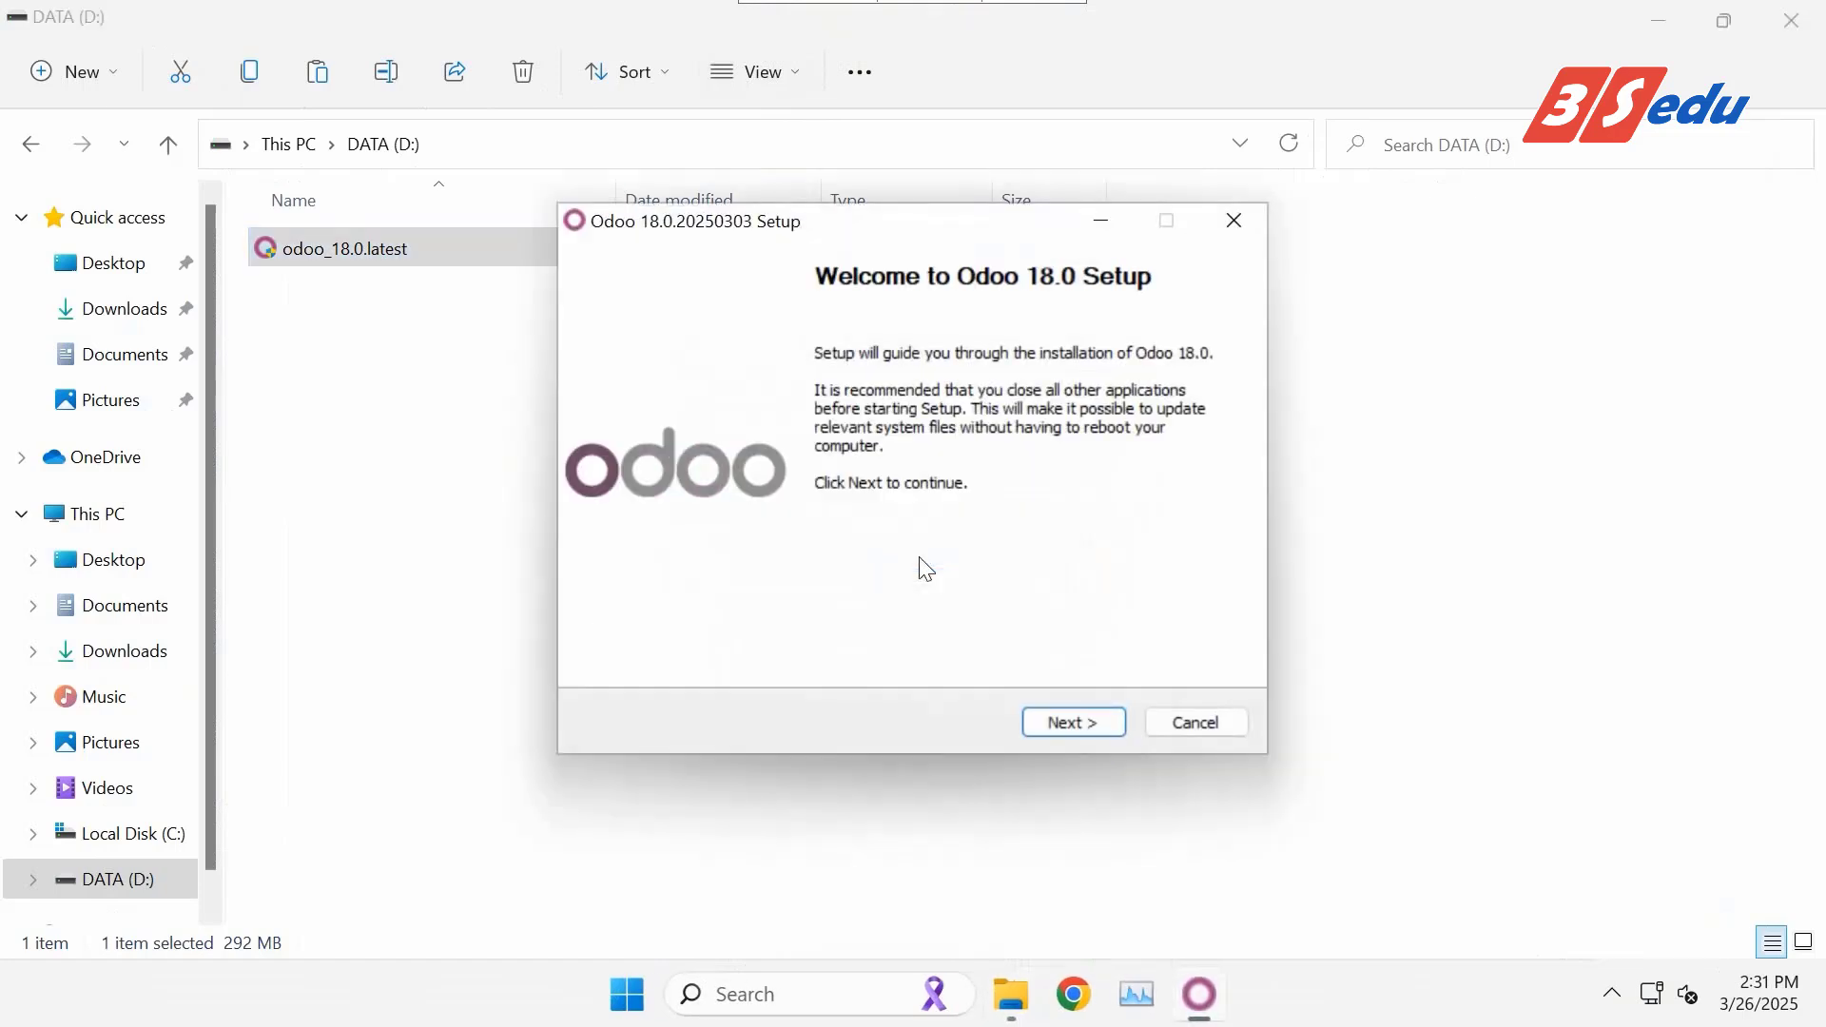
click(1071, 728)
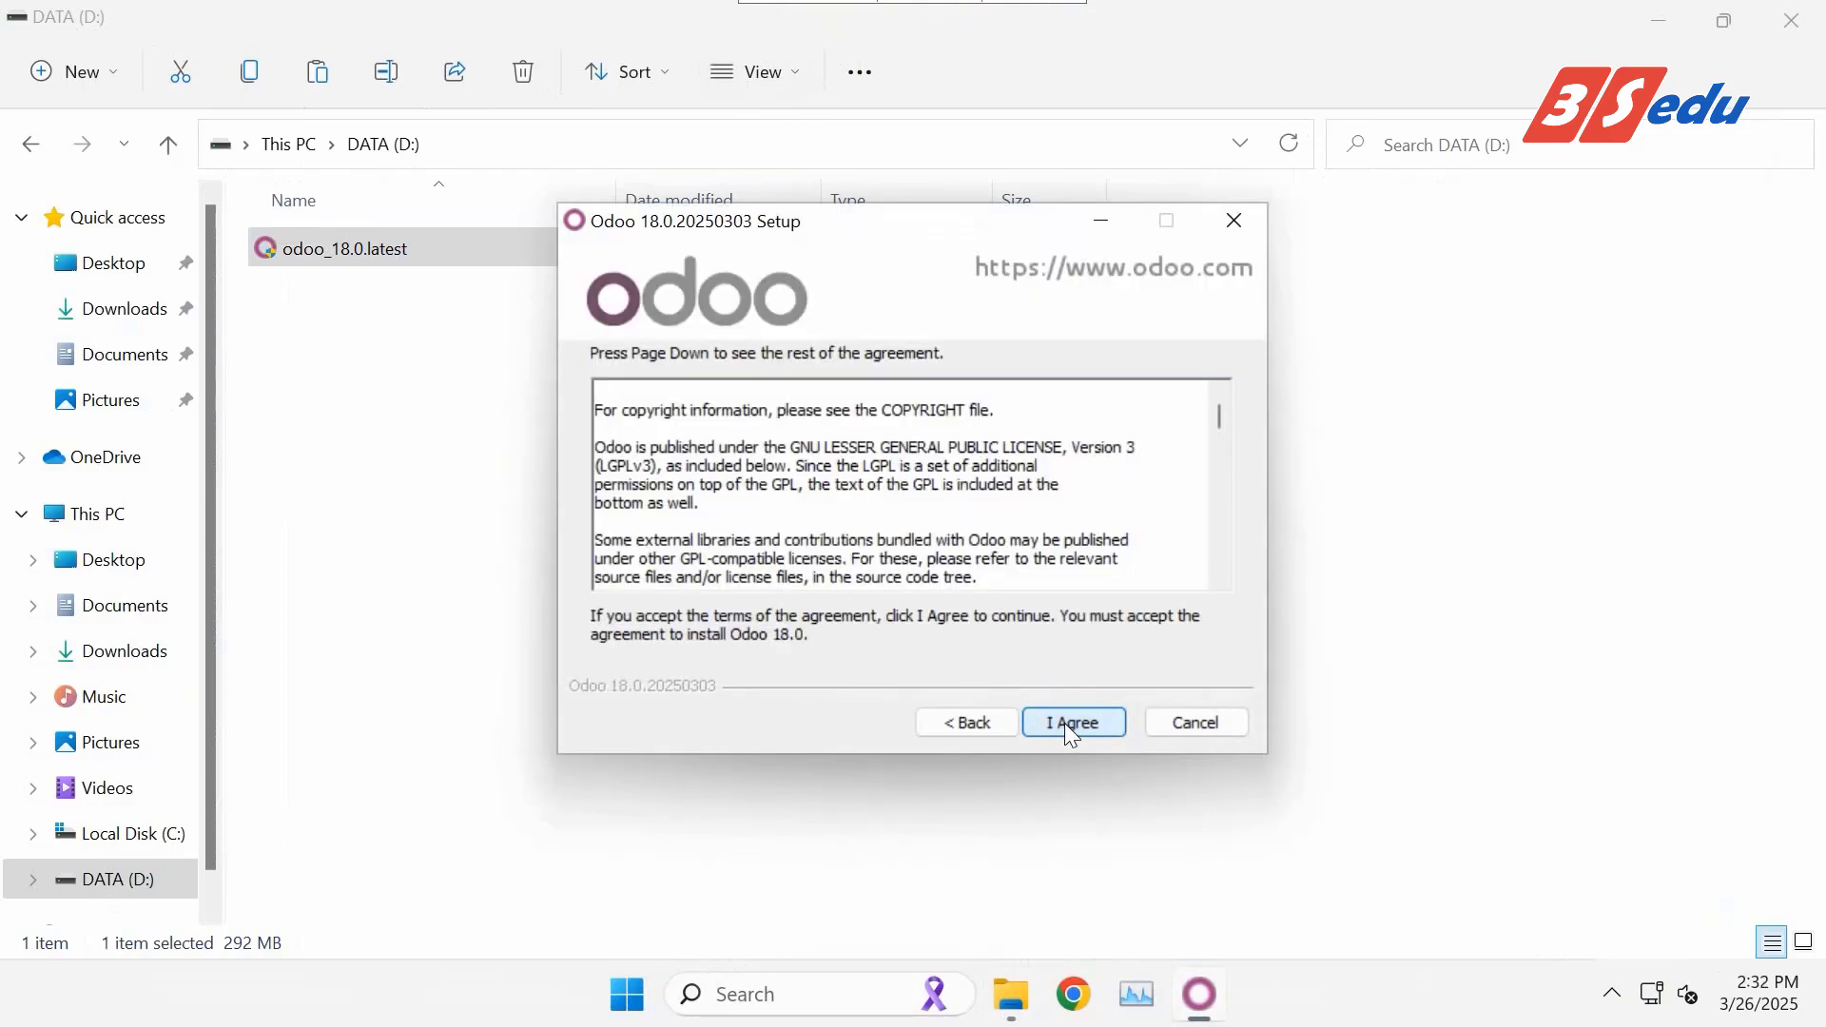
click(1065, 723)
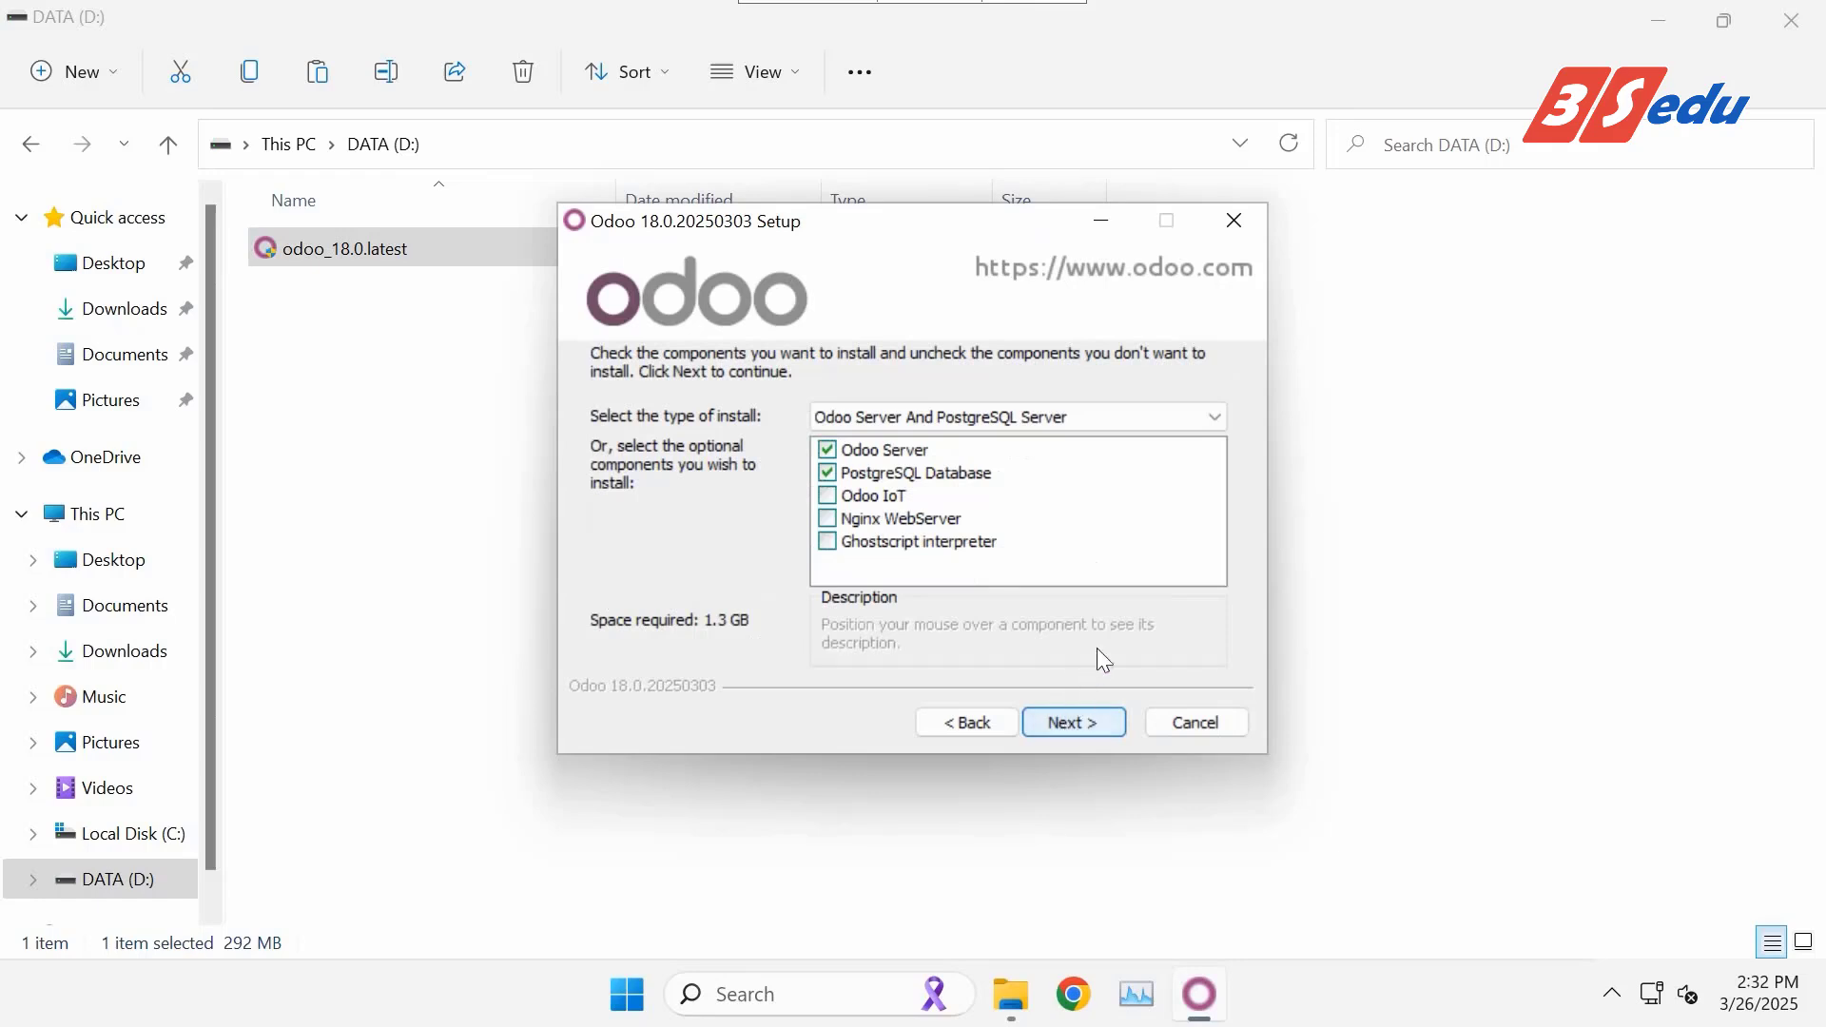
Keep the 'Odoo Server And PostgreSQL Server' install type and continue.
click(1212, 421)
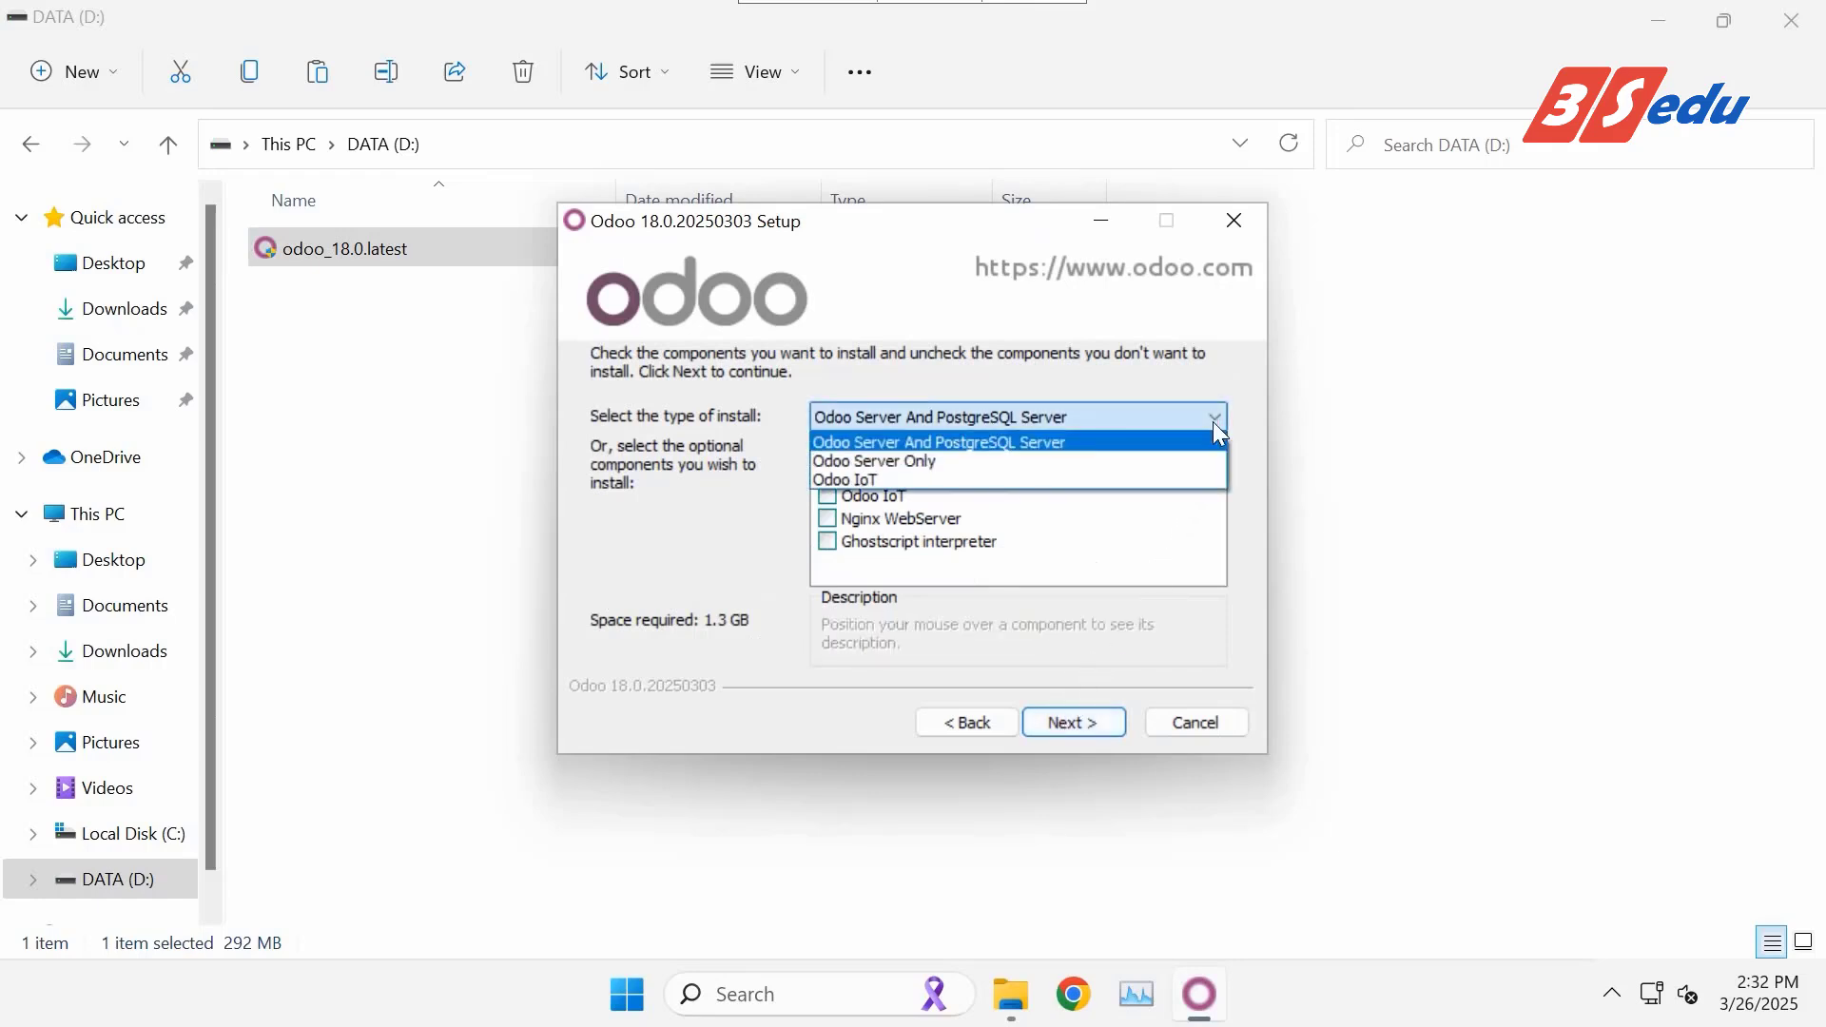
click(1213, 420)
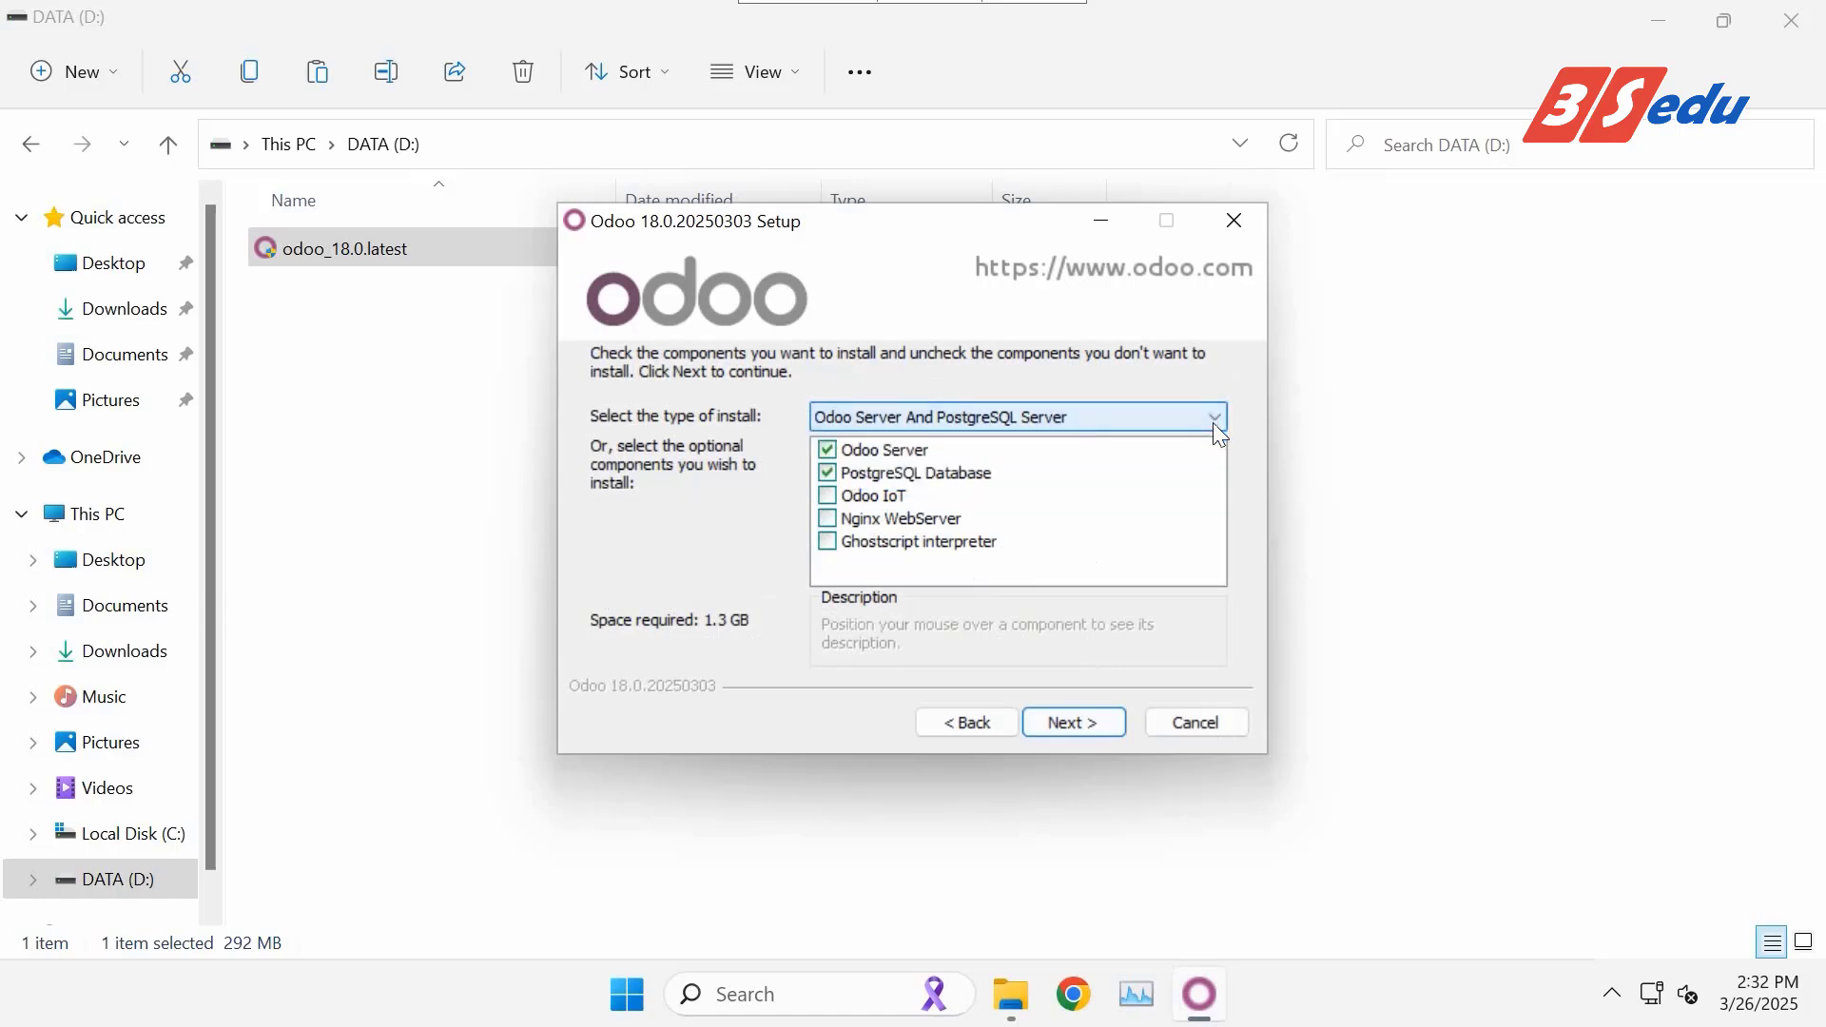
click(1072, 725)
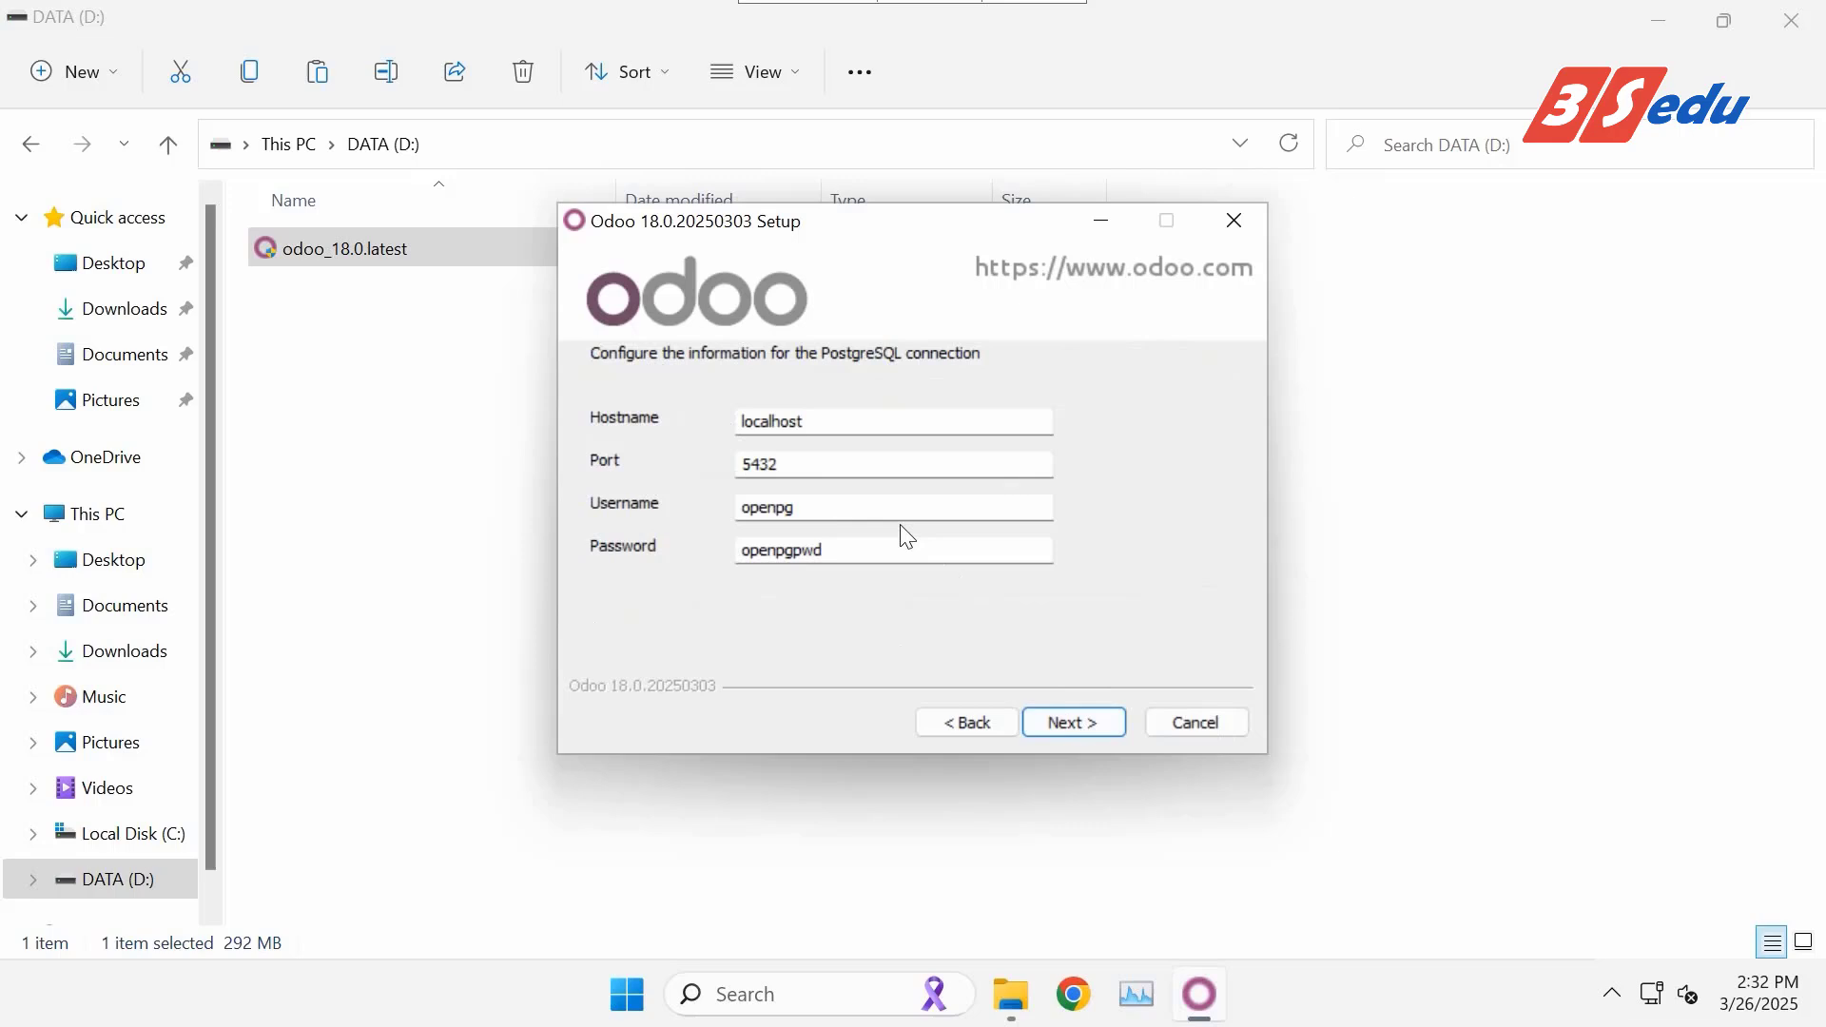
Replace the PostgreSQL username and password with new values and confirm the connection settings.
drag(880, 512, 715, 515)
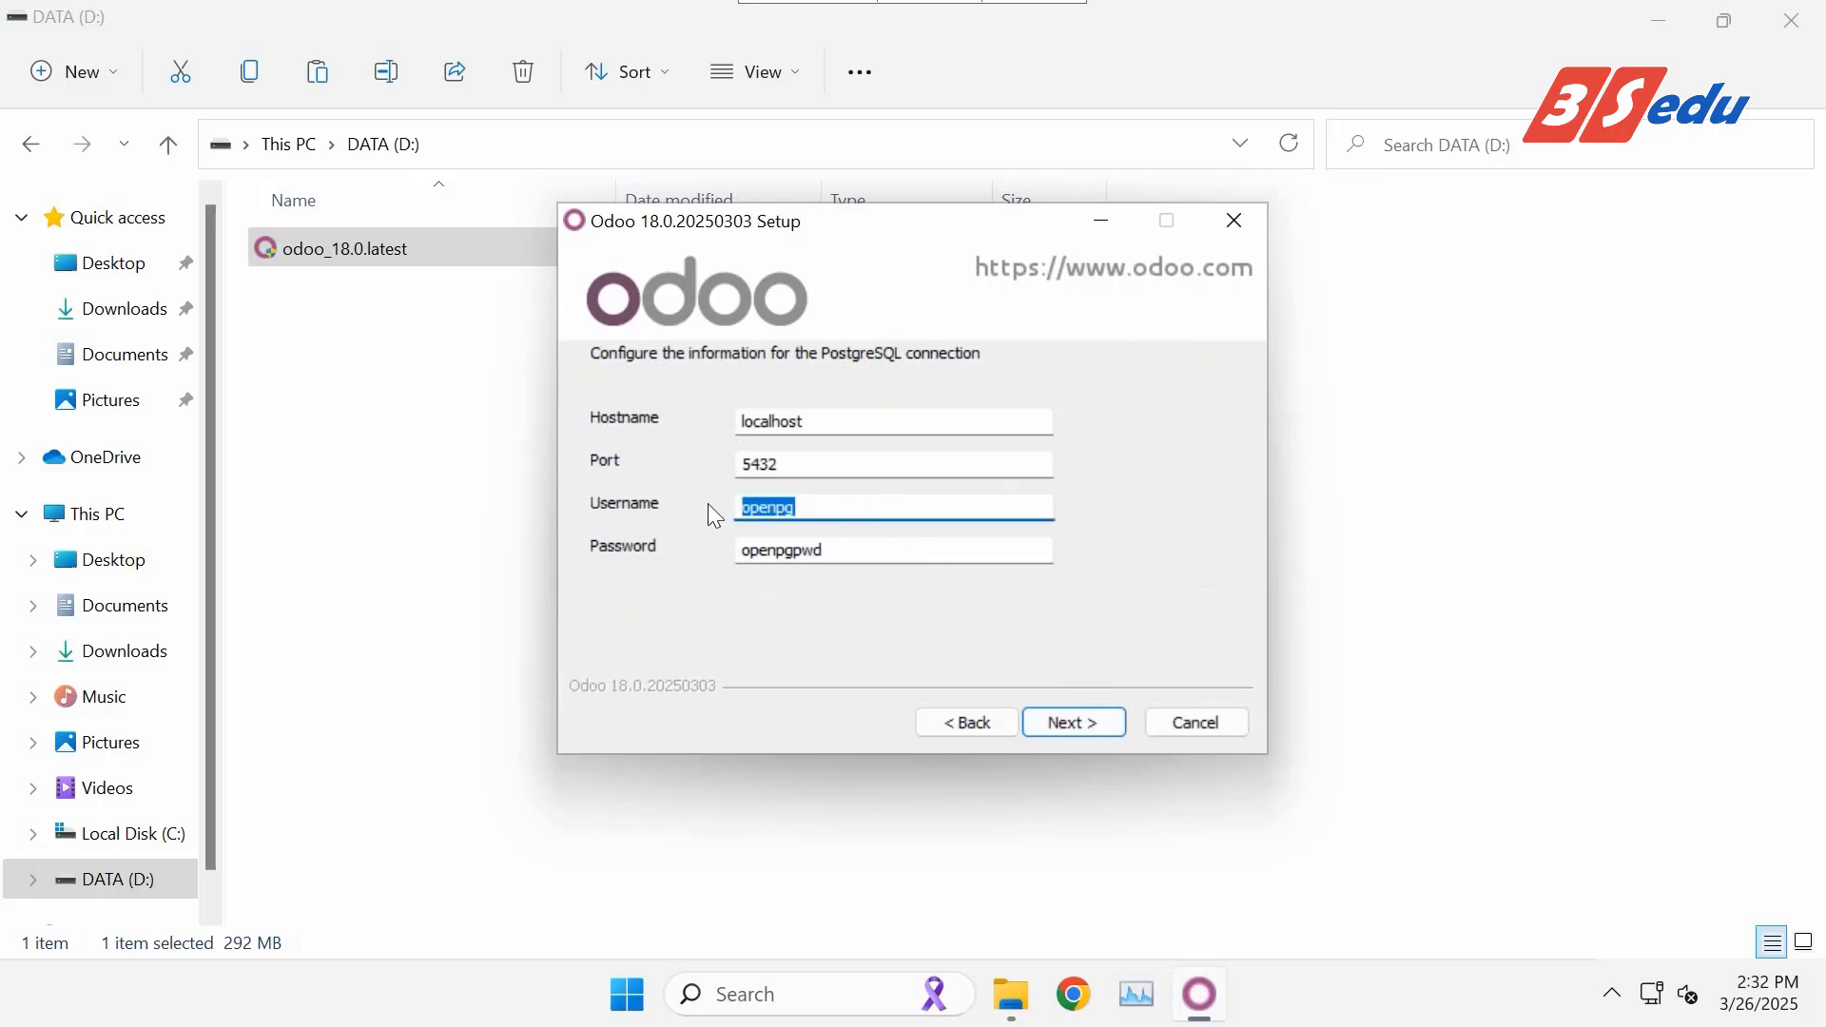
text(demo)
key(Tab)
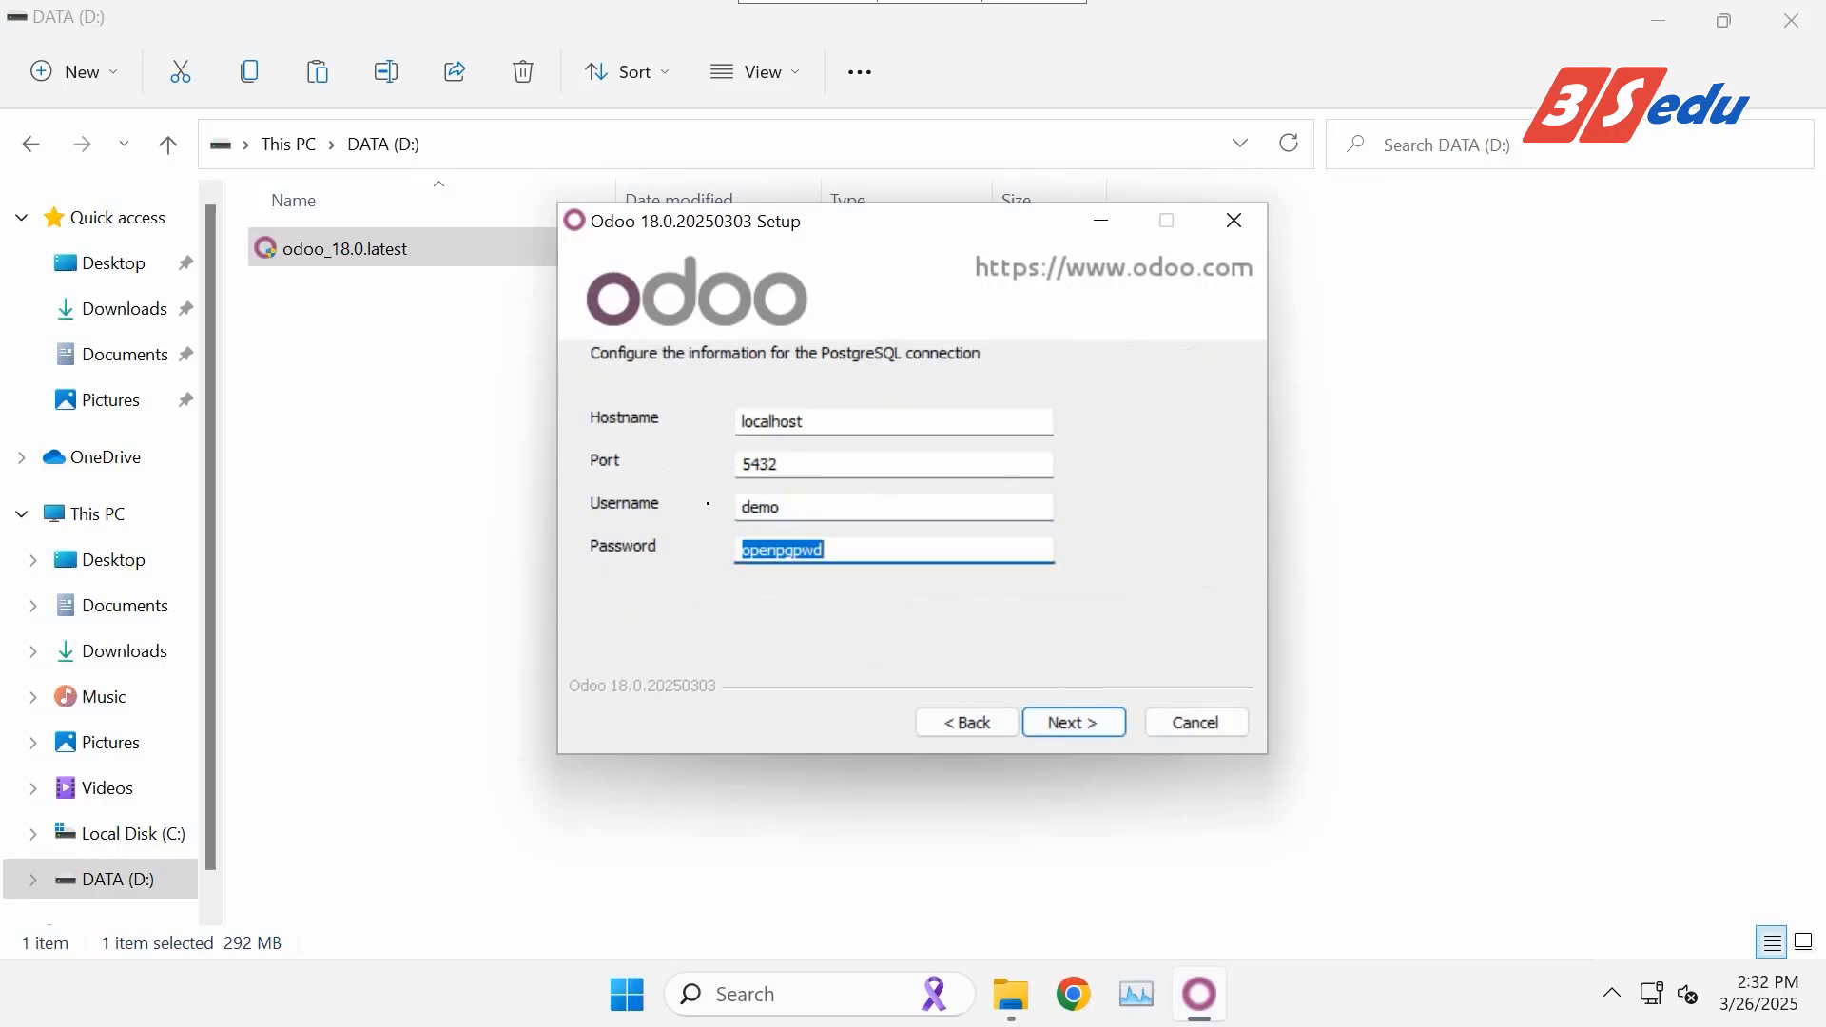
text(123456)
click(1085, 725)
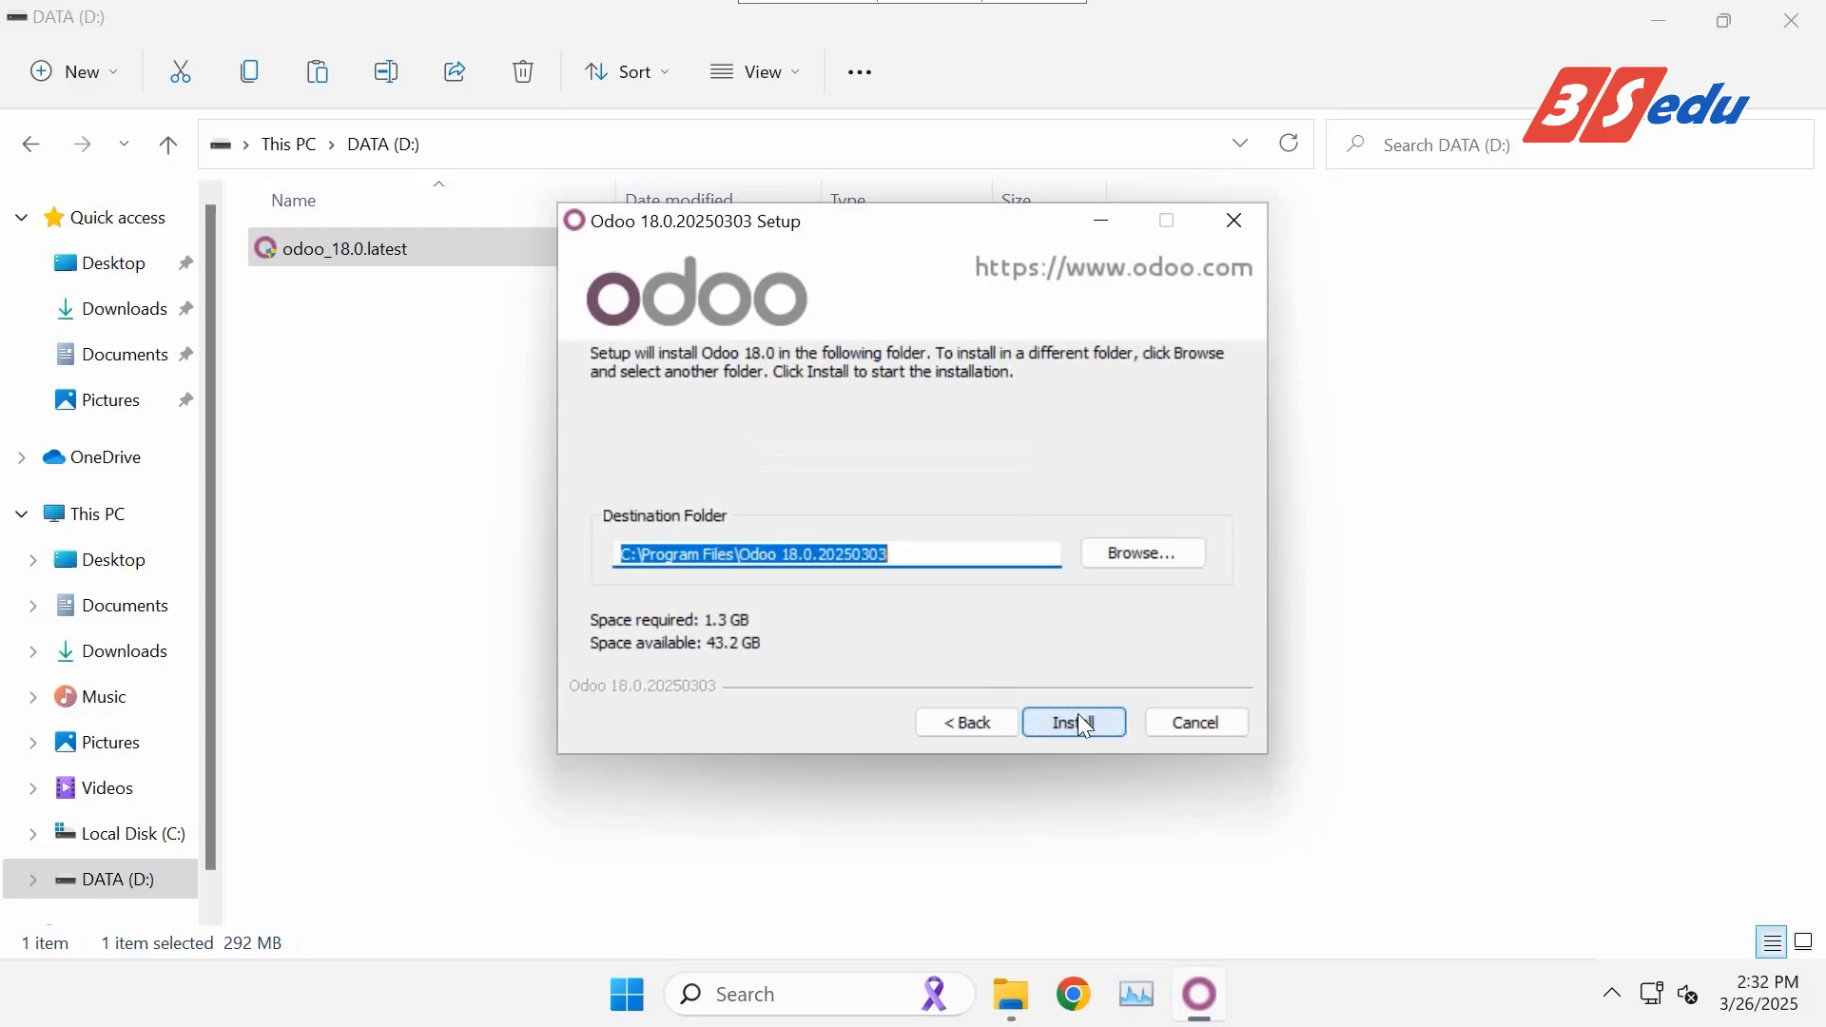
Install Odoo 18.0 into the default Program Files folder and continue to the completion page.
click(1084, 725)
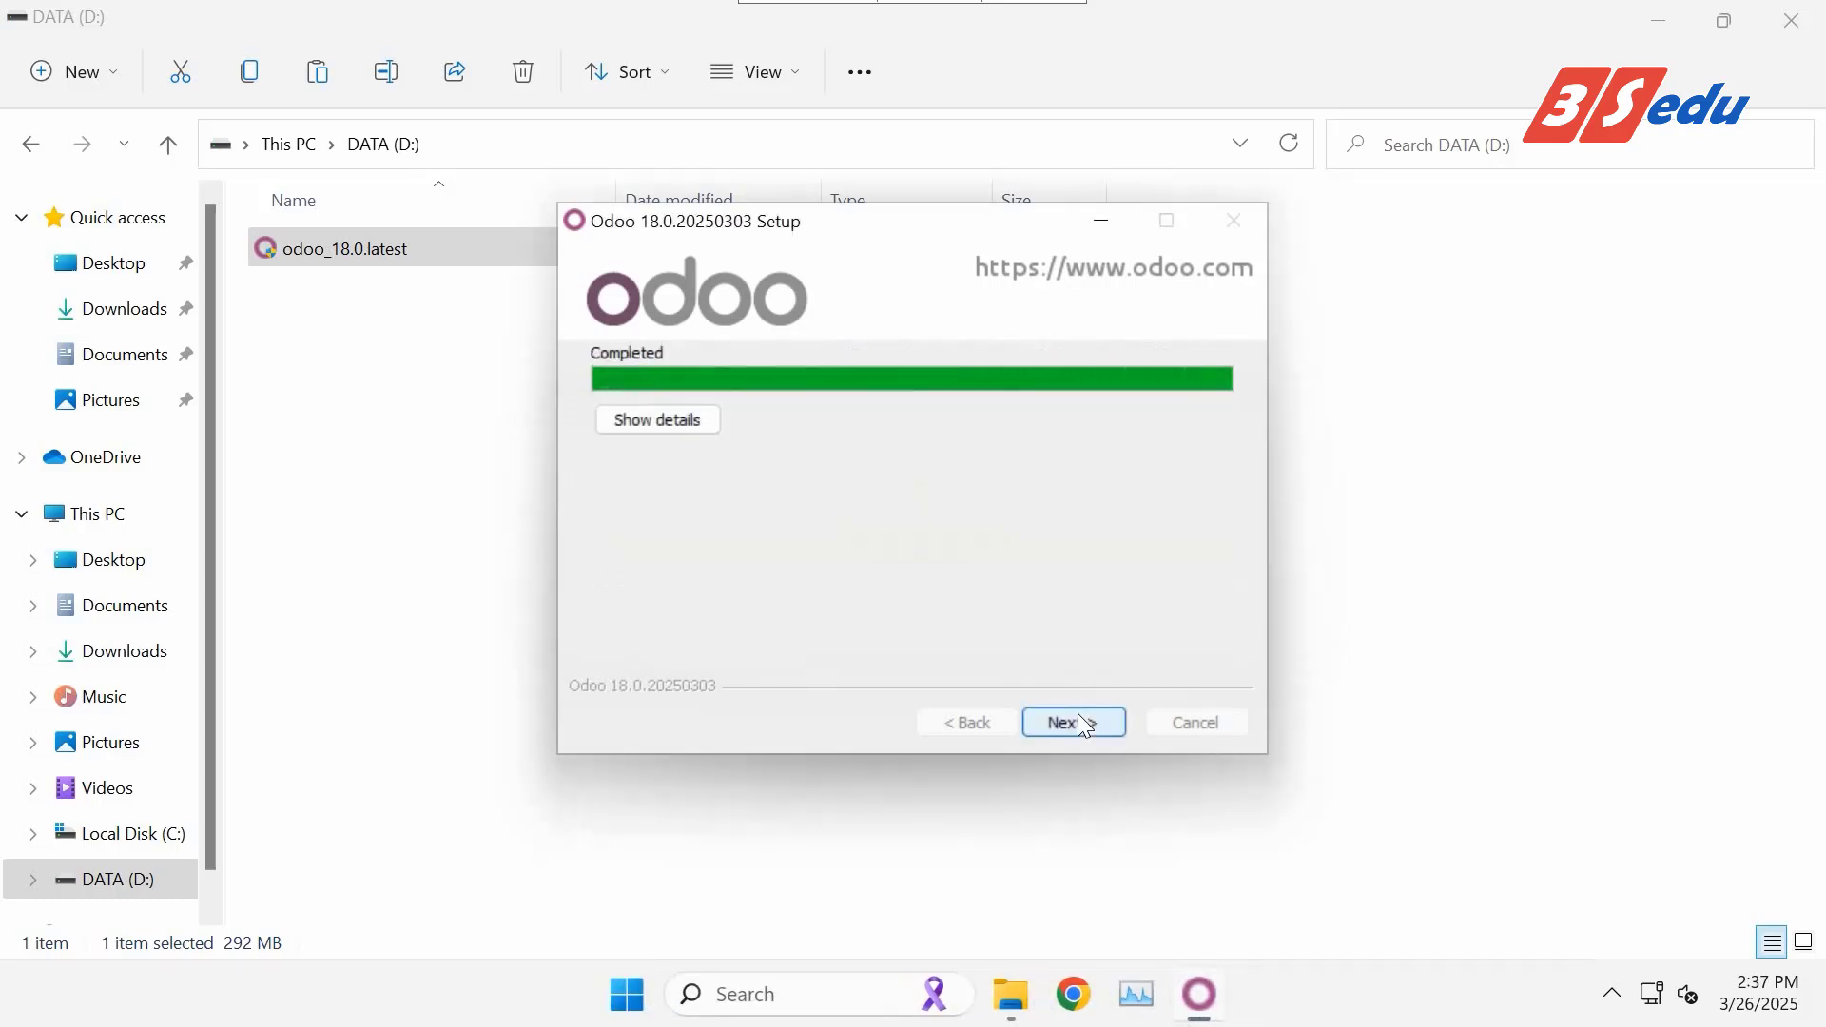
click(1079, 715)
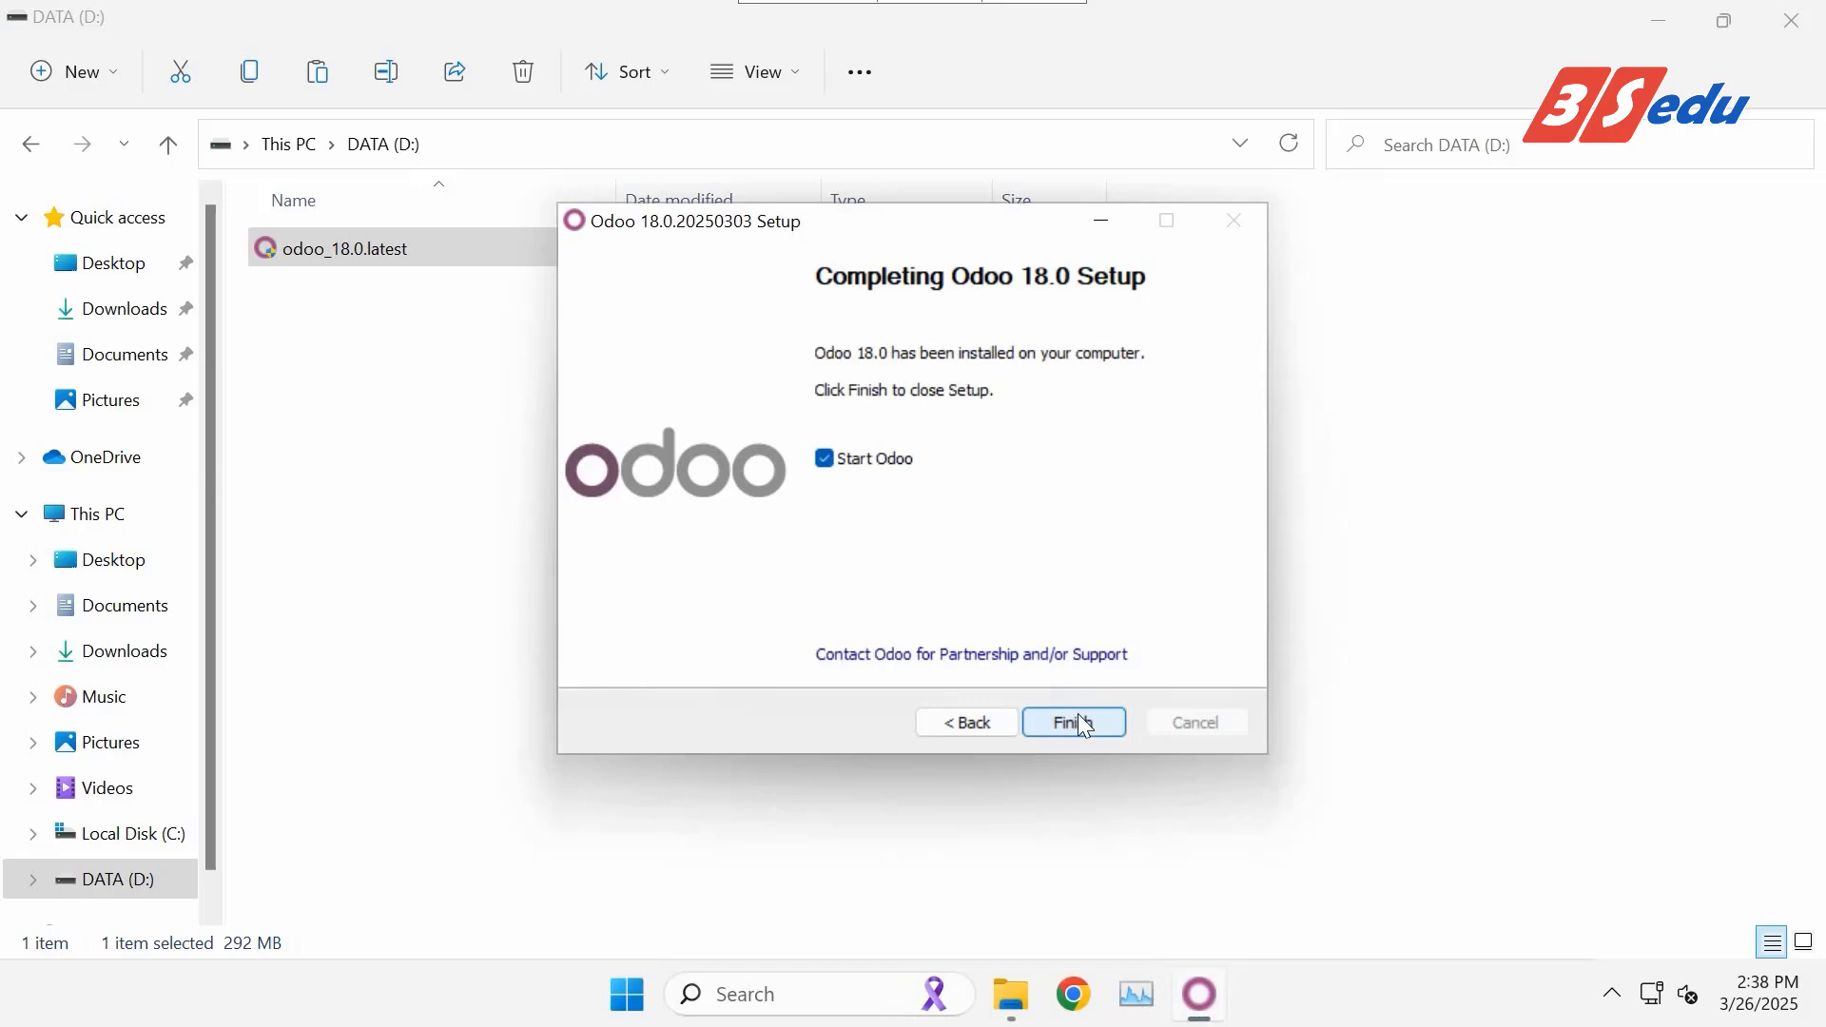
Finish setup to launch Odoo and replace the generated master password with a new one.
click(1078, 714)
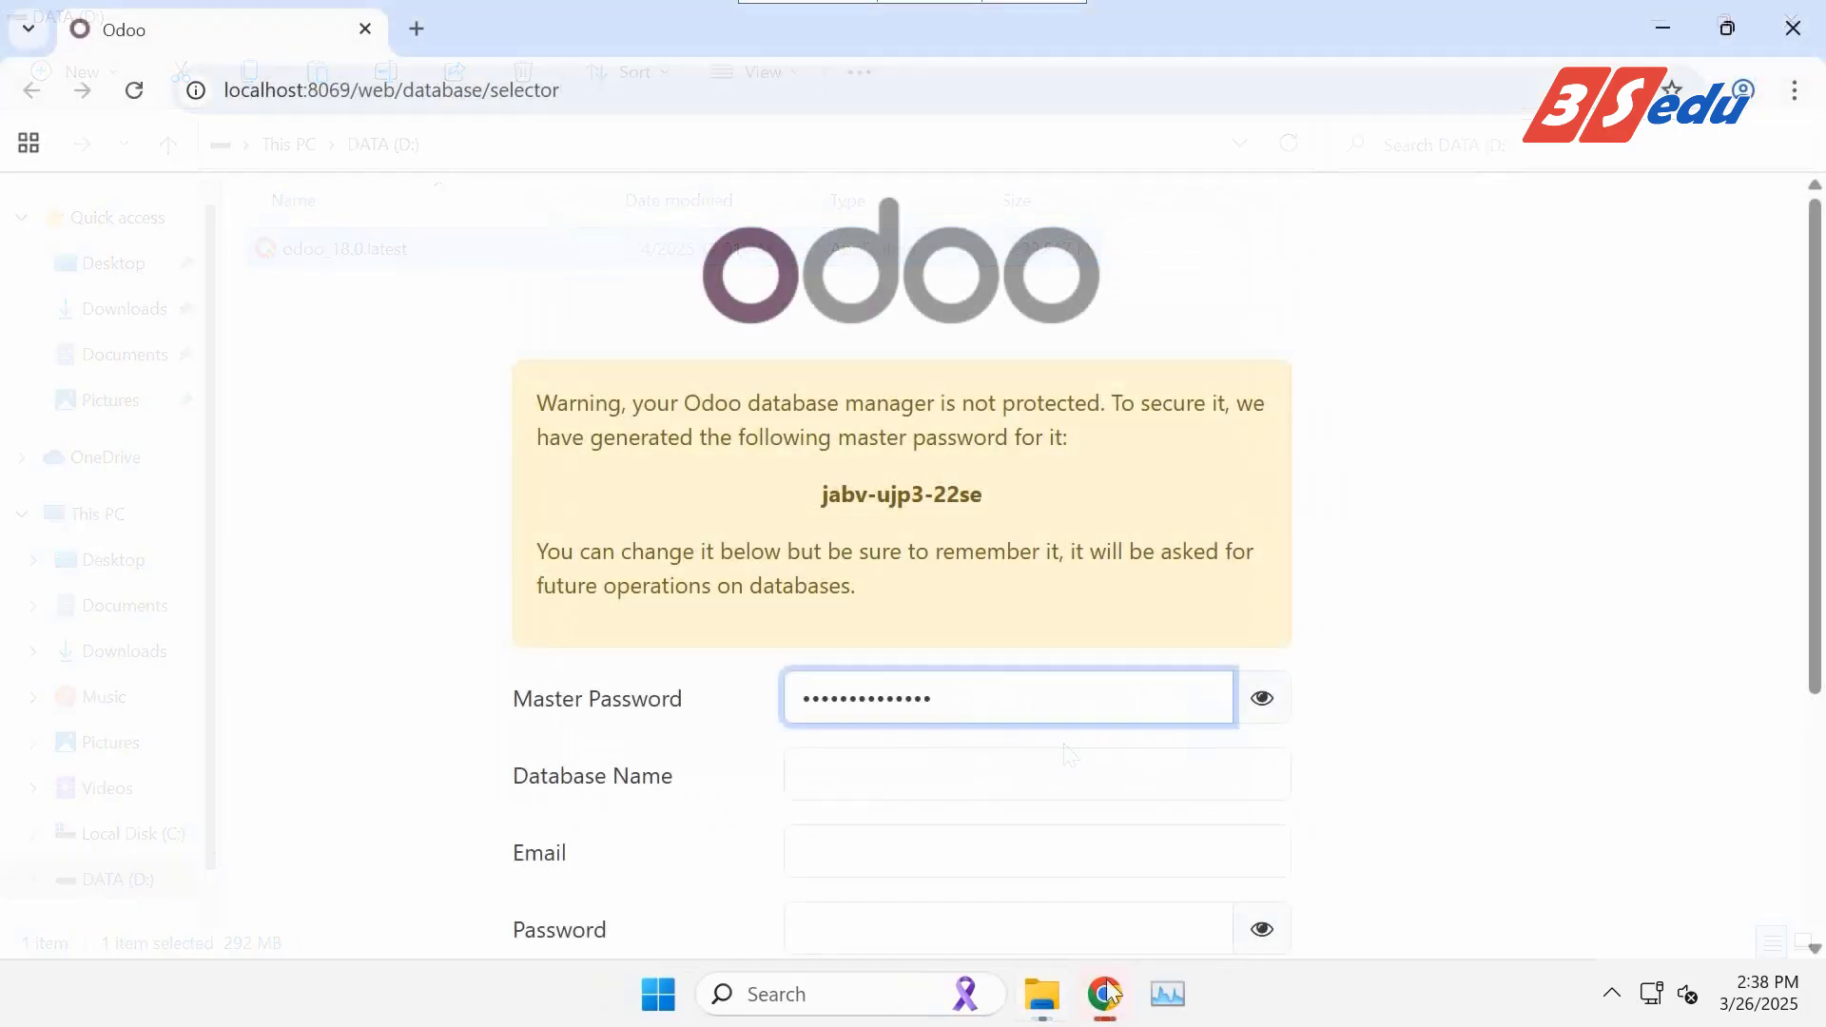
scroll(1369, 741, down, 3)
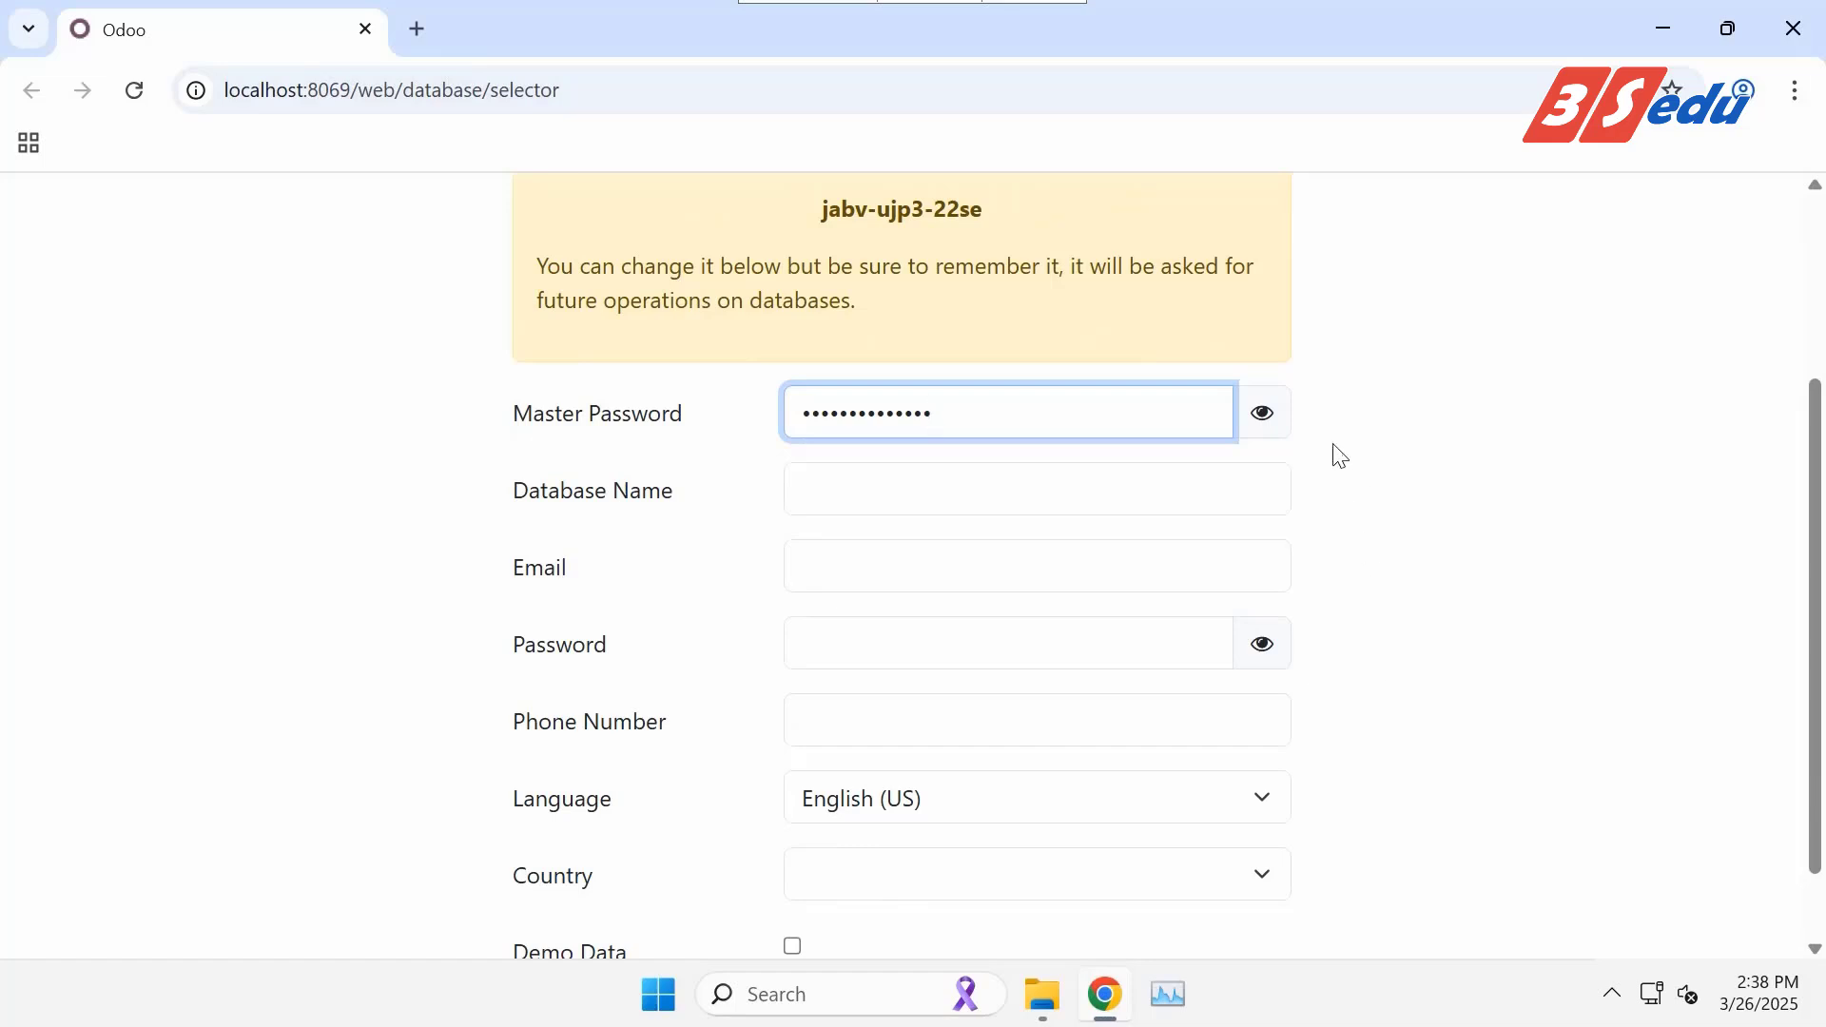
click(1274, 419)
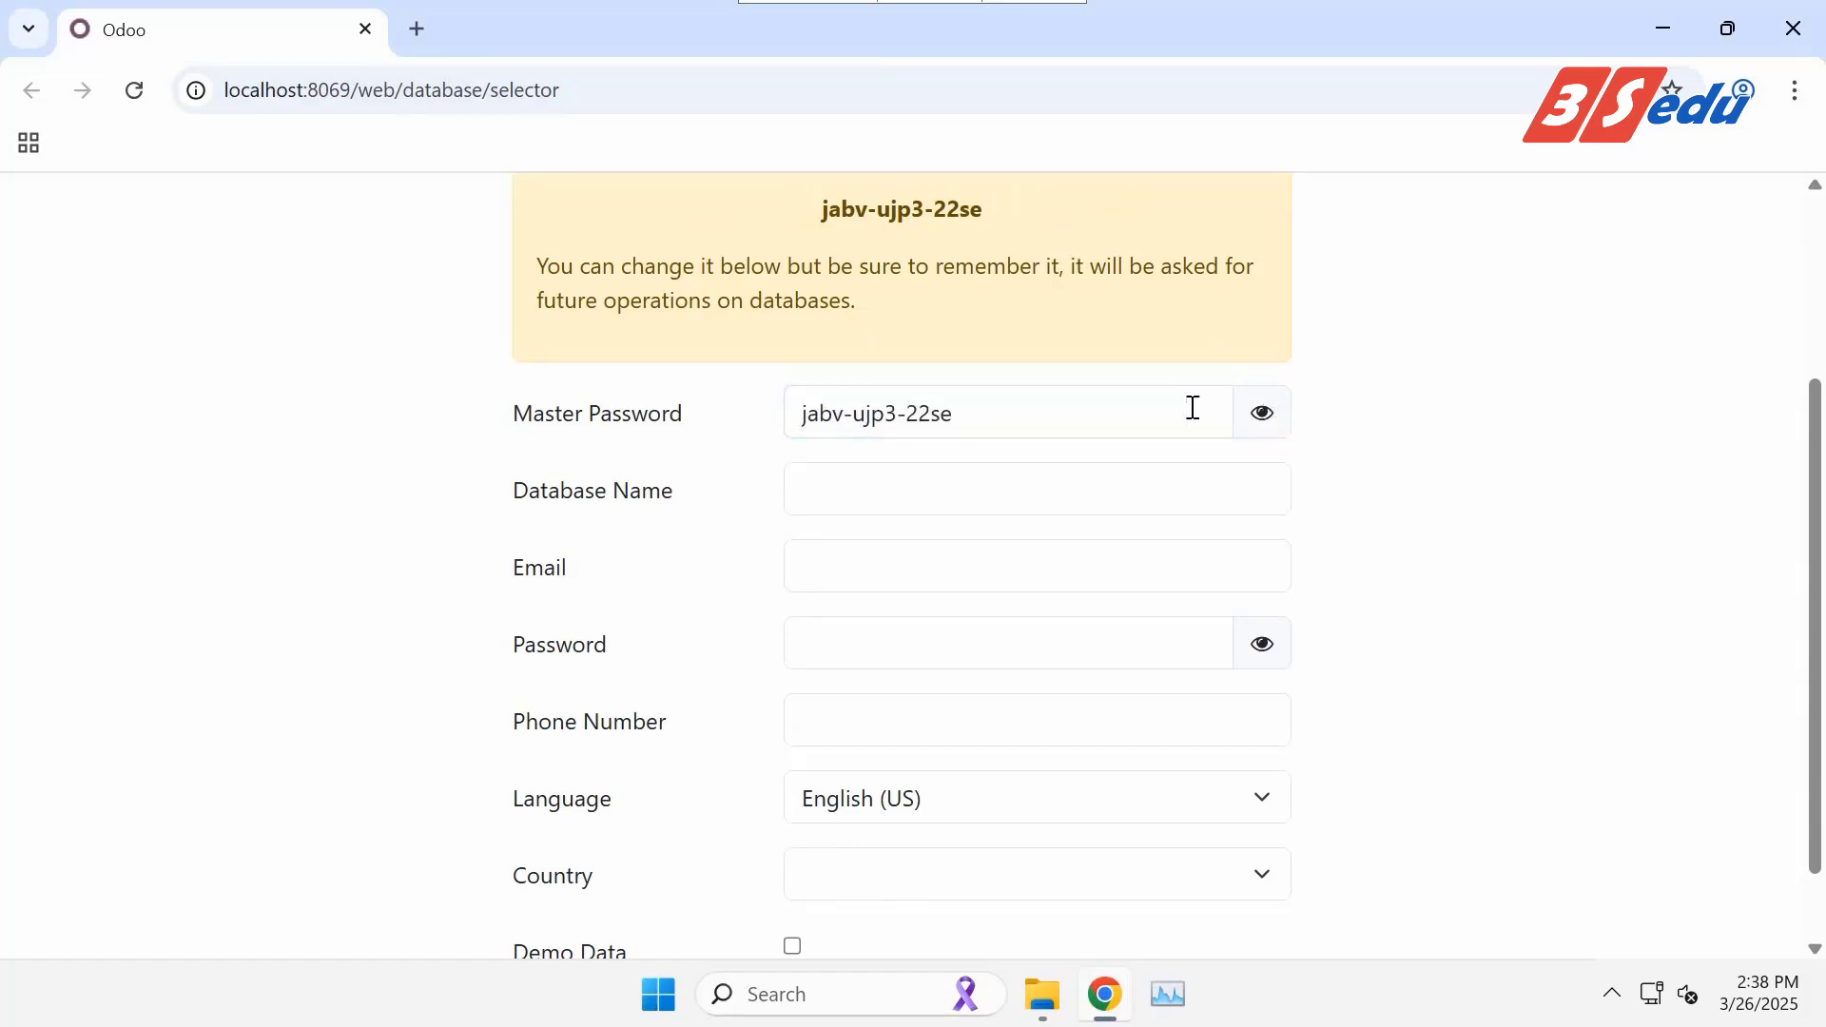
drag(1105, 412, 795, 411)
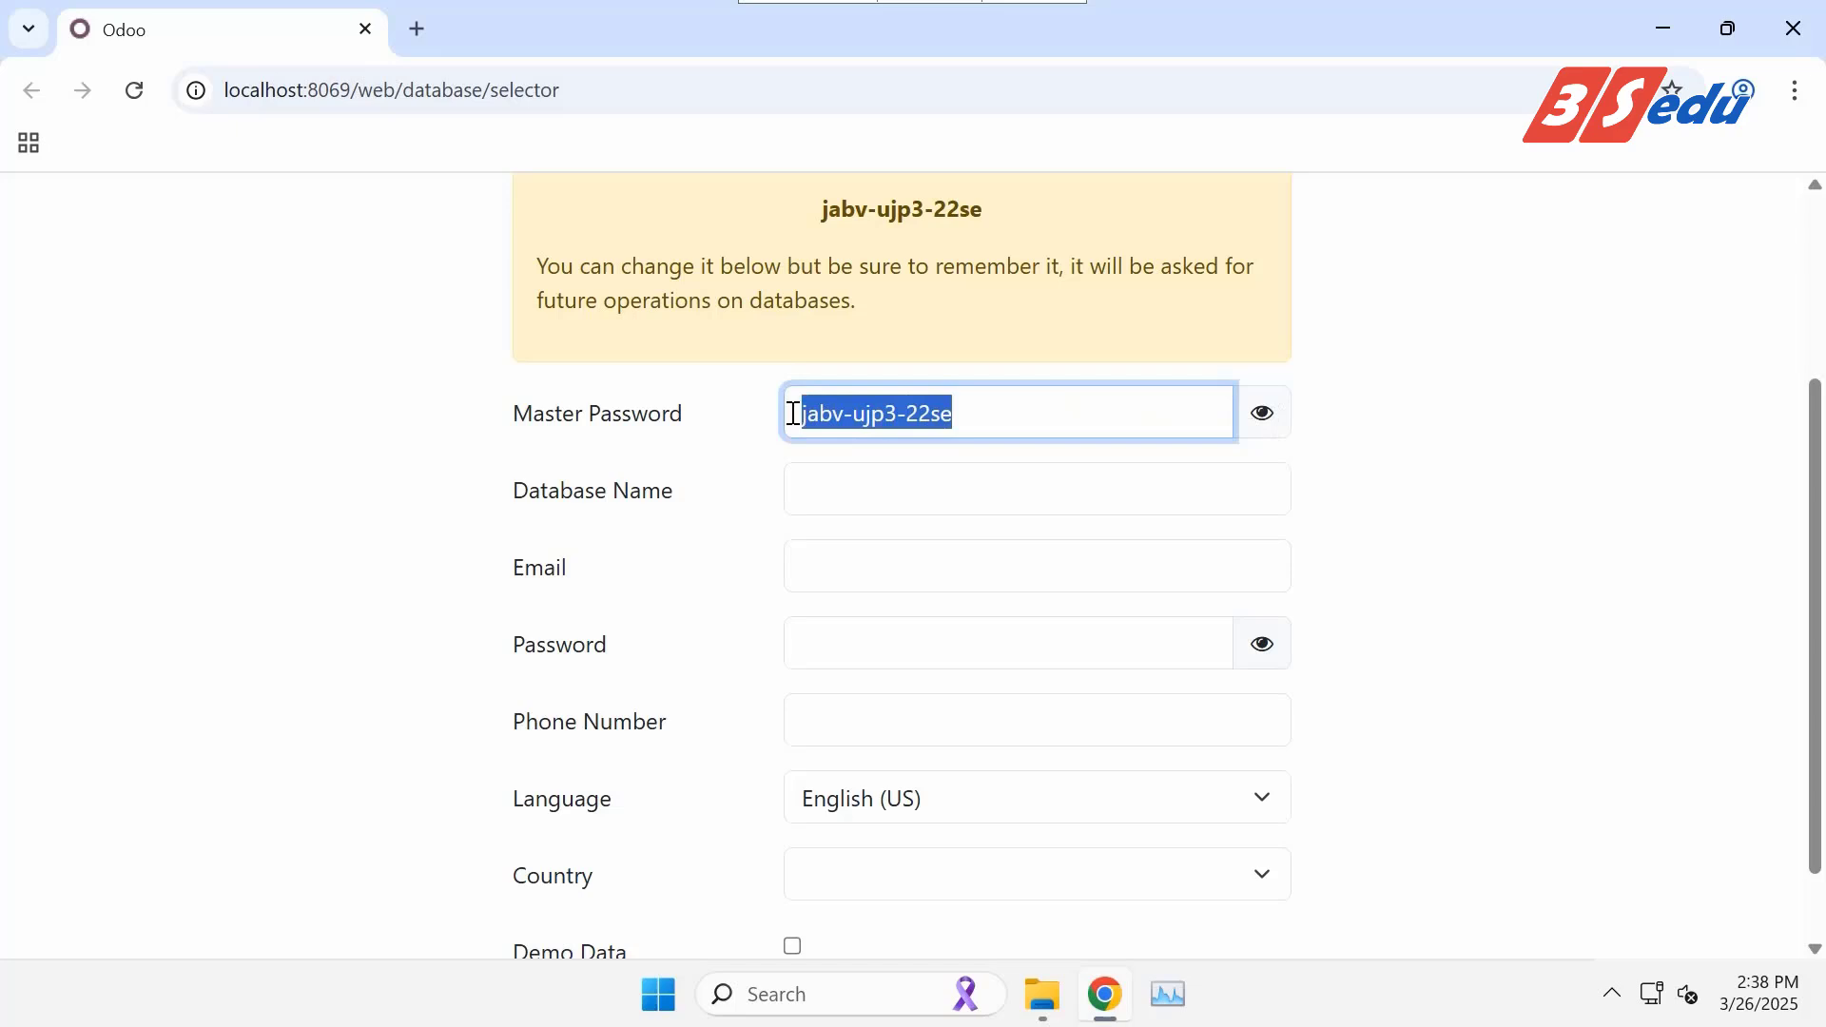
text(maste)
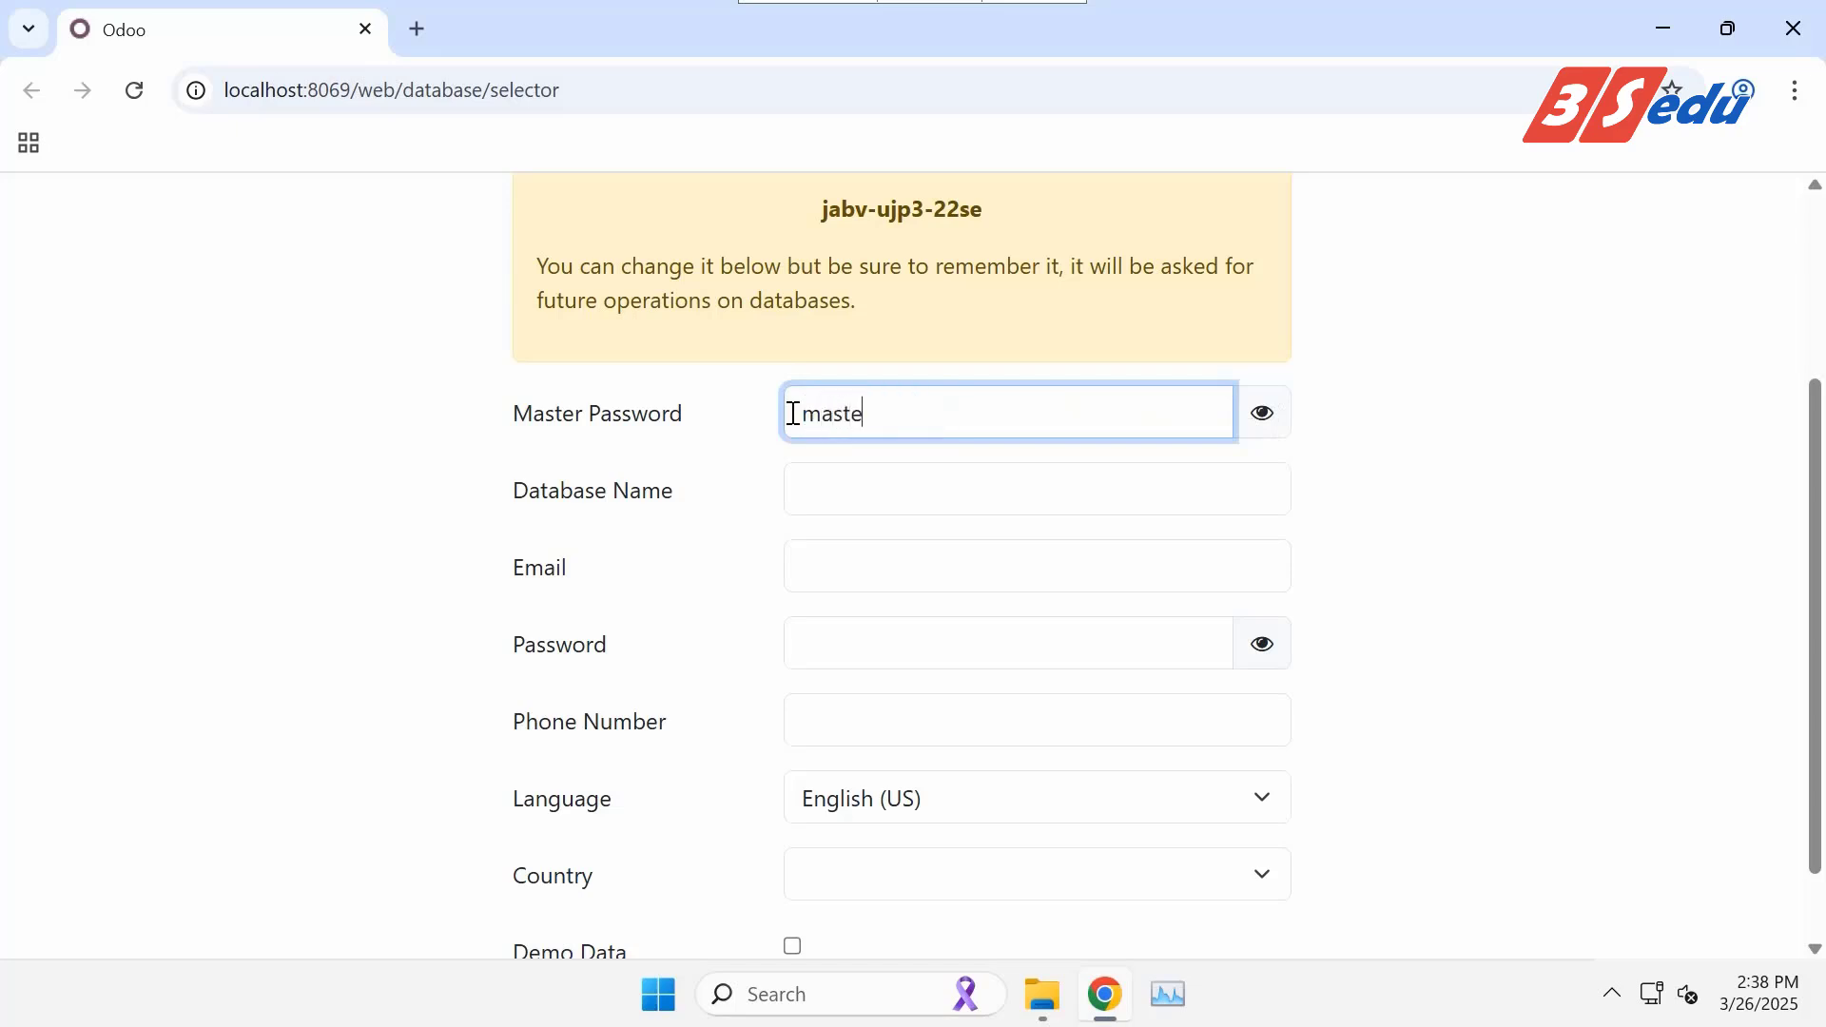
text(r123456)
Name the database demodb and enter the admin e-mail and password.
key(Tab)
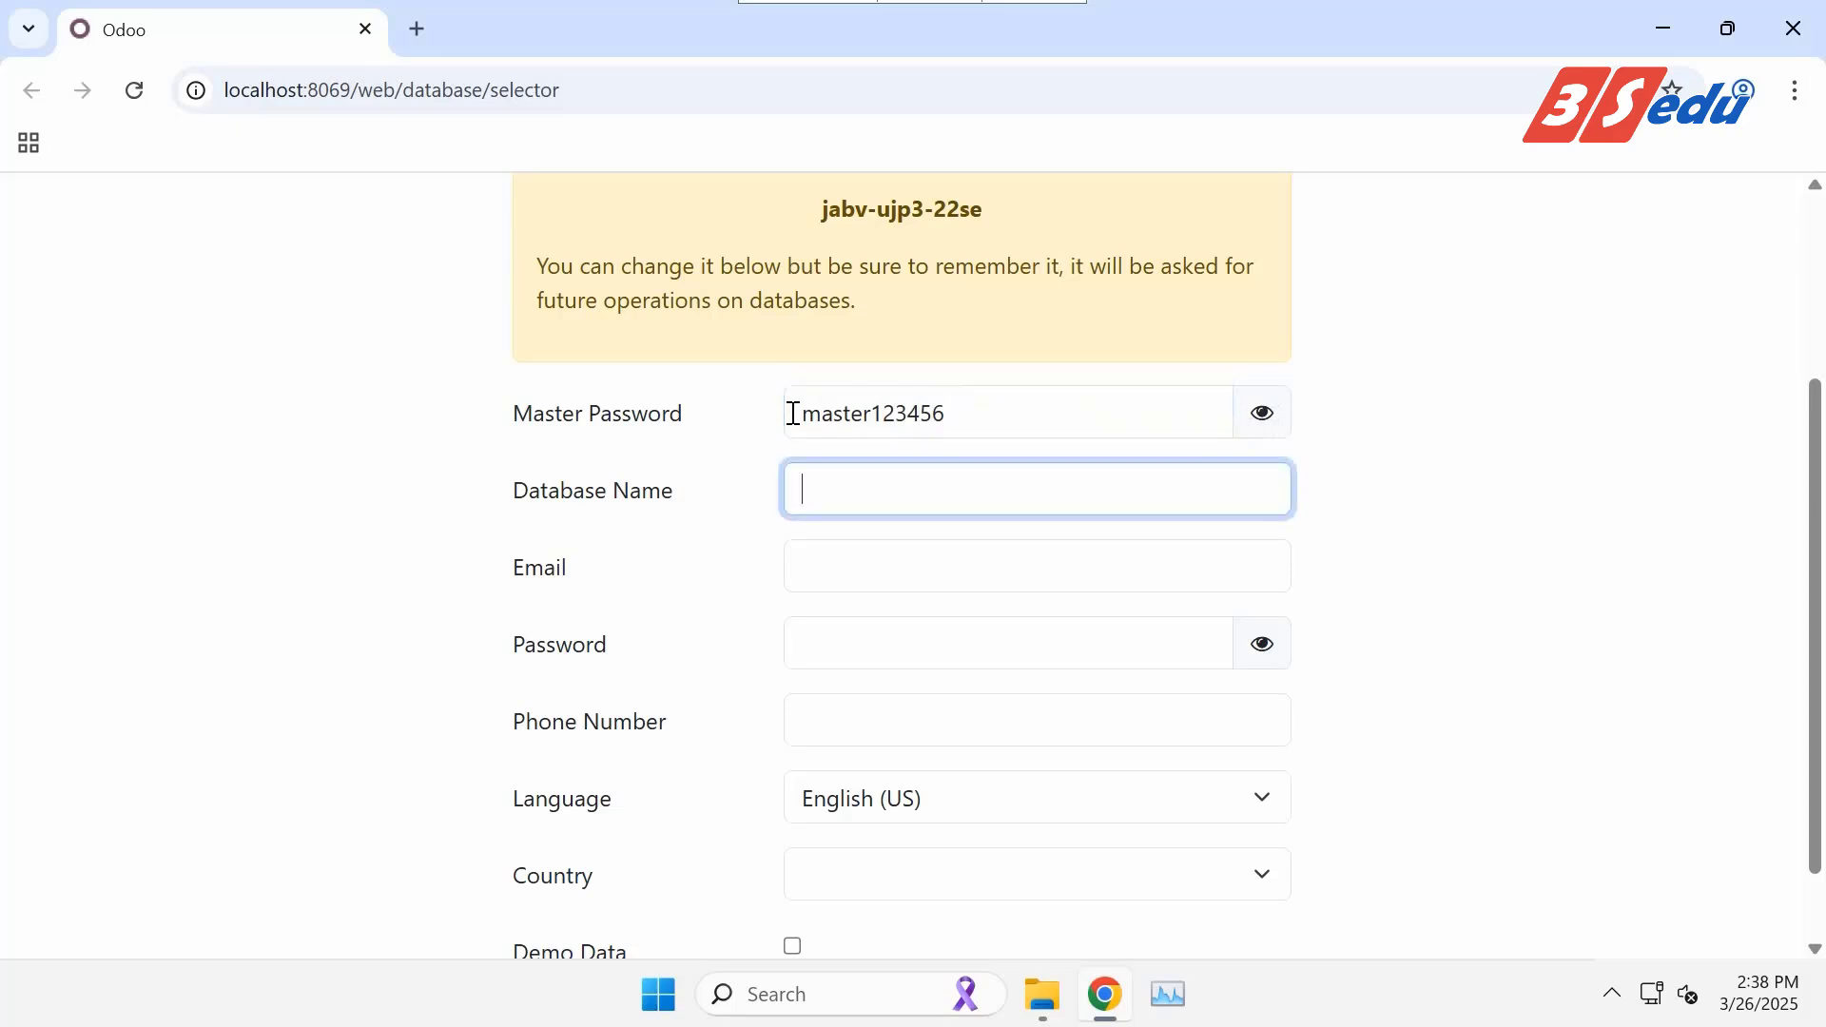
text(demodb)
key(Tab)
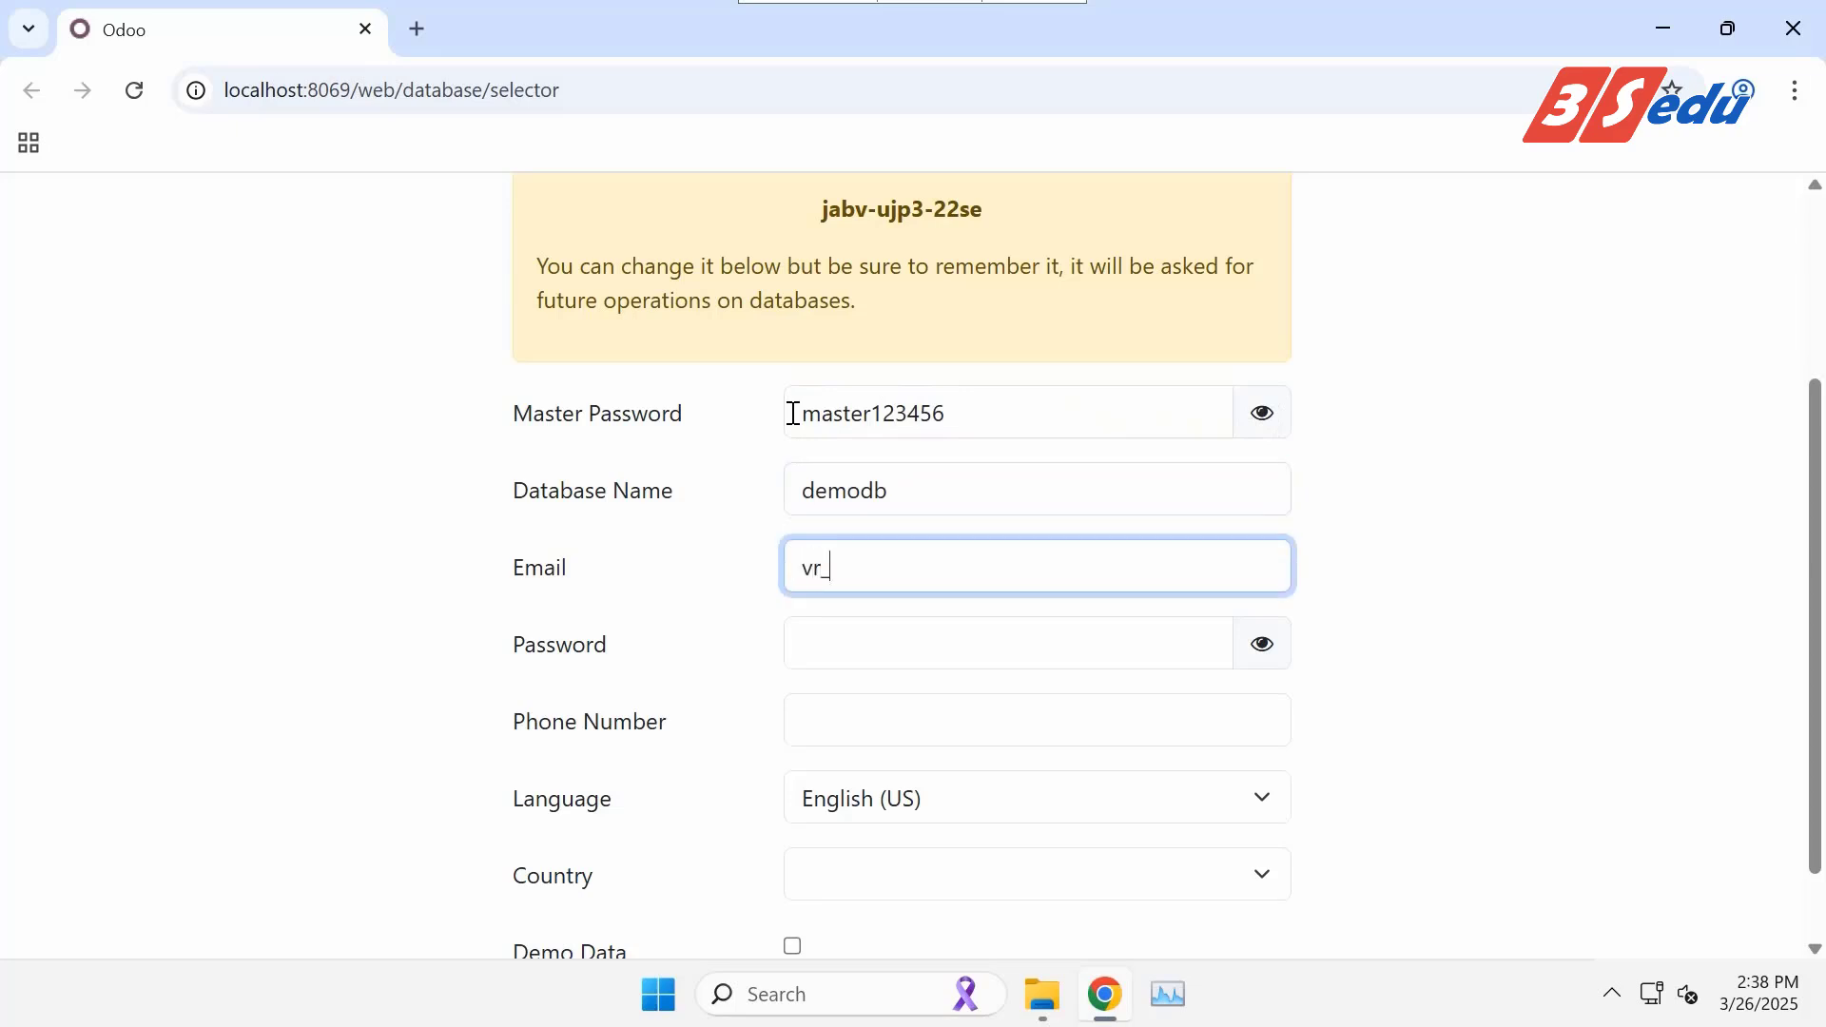
key(Tab)
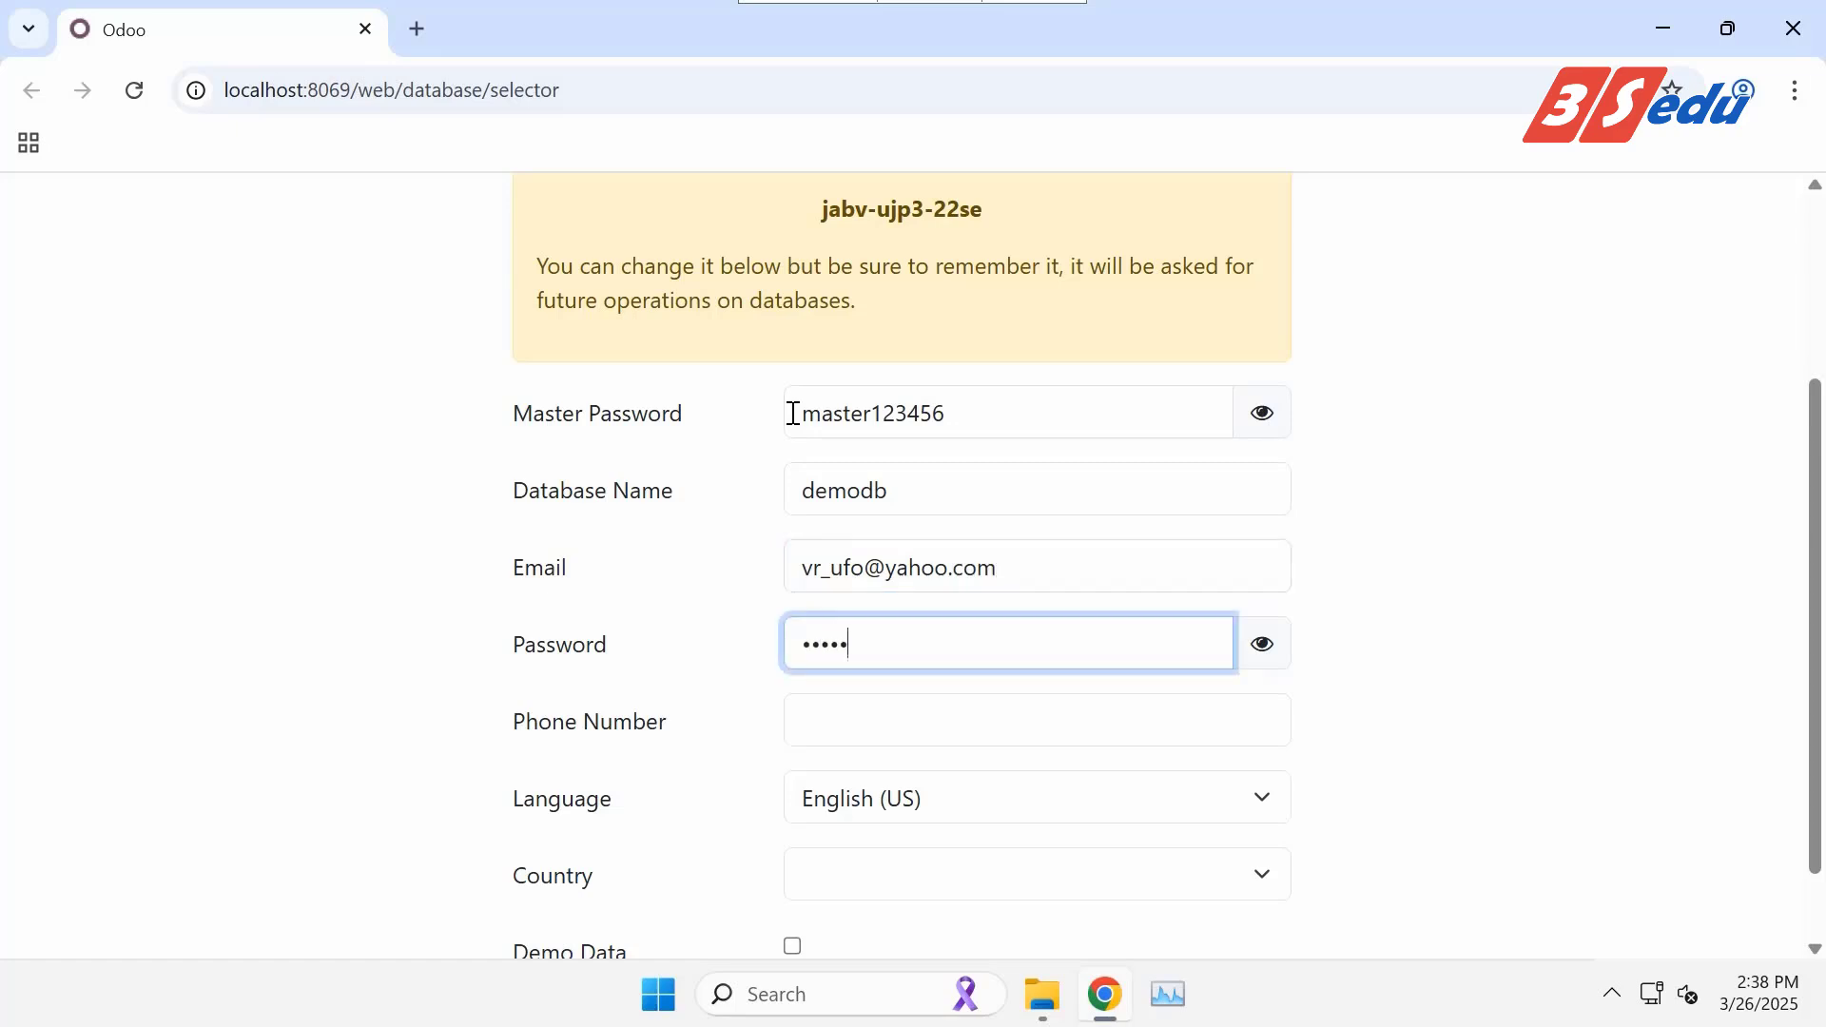
click(1262, 644)
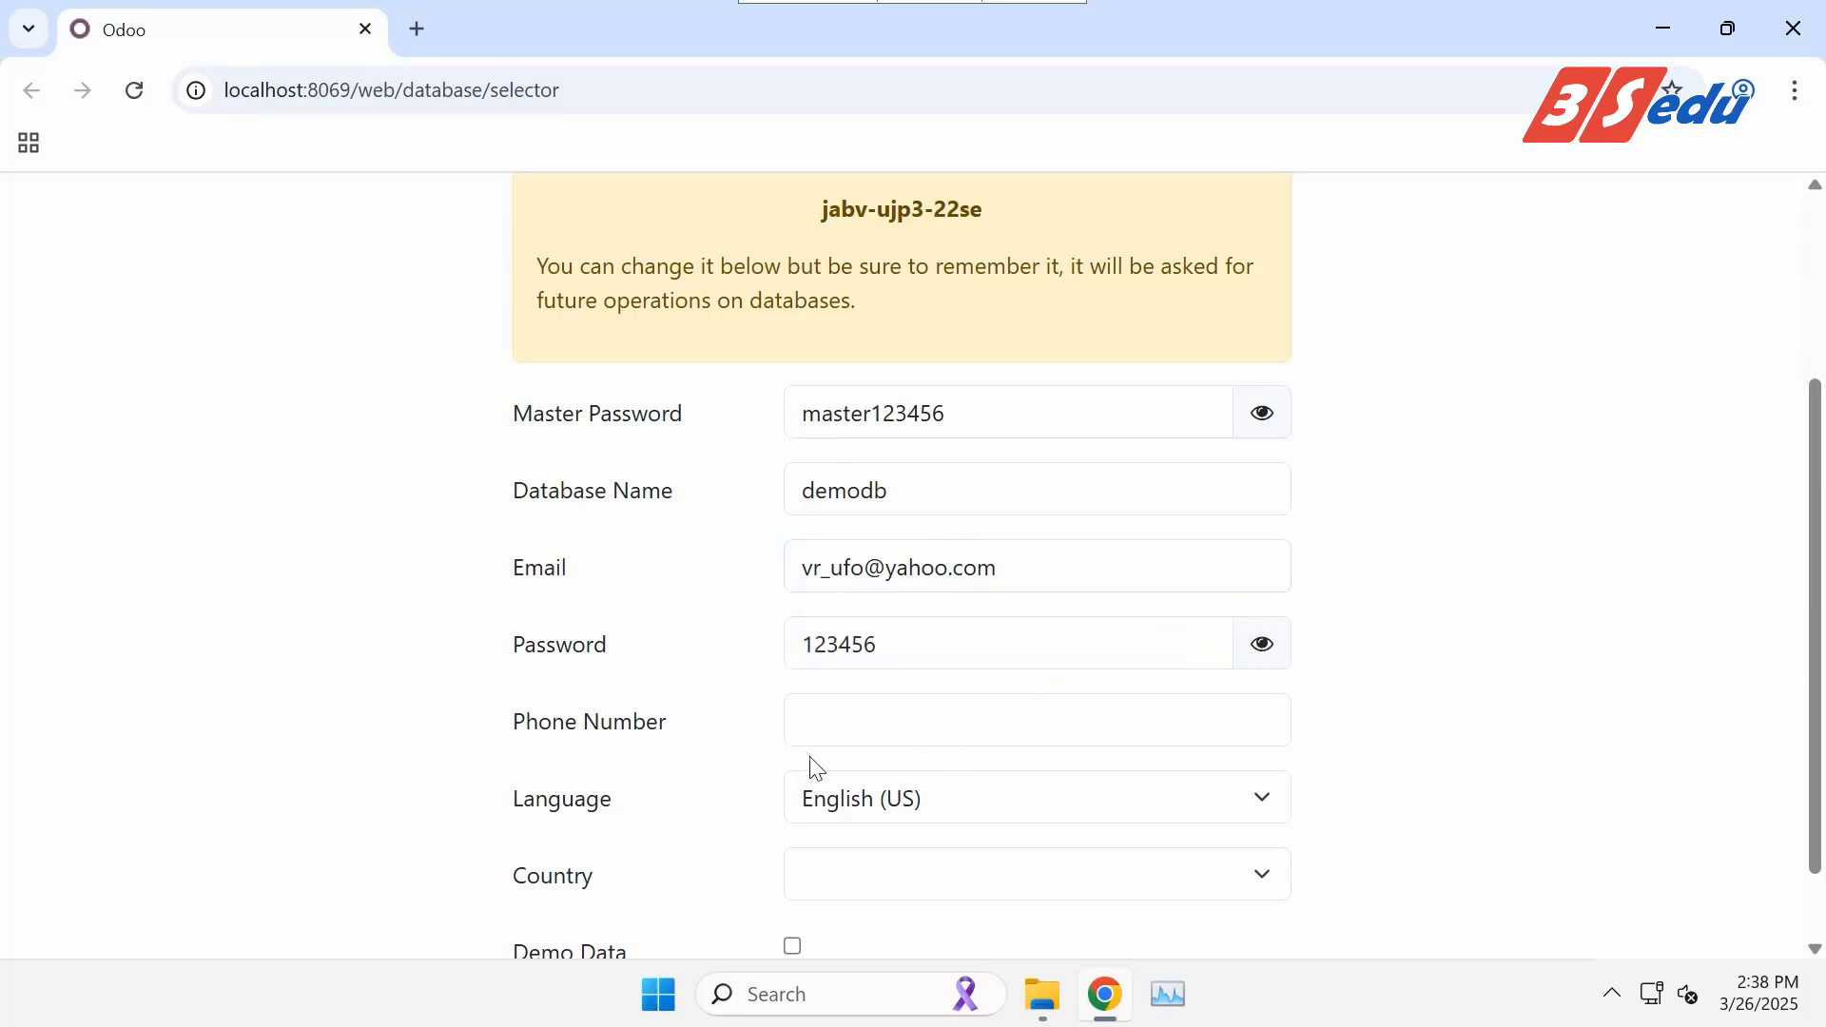
Set the database country to United States.
scroll(738, 831, down, 1)
click(1257, 780)
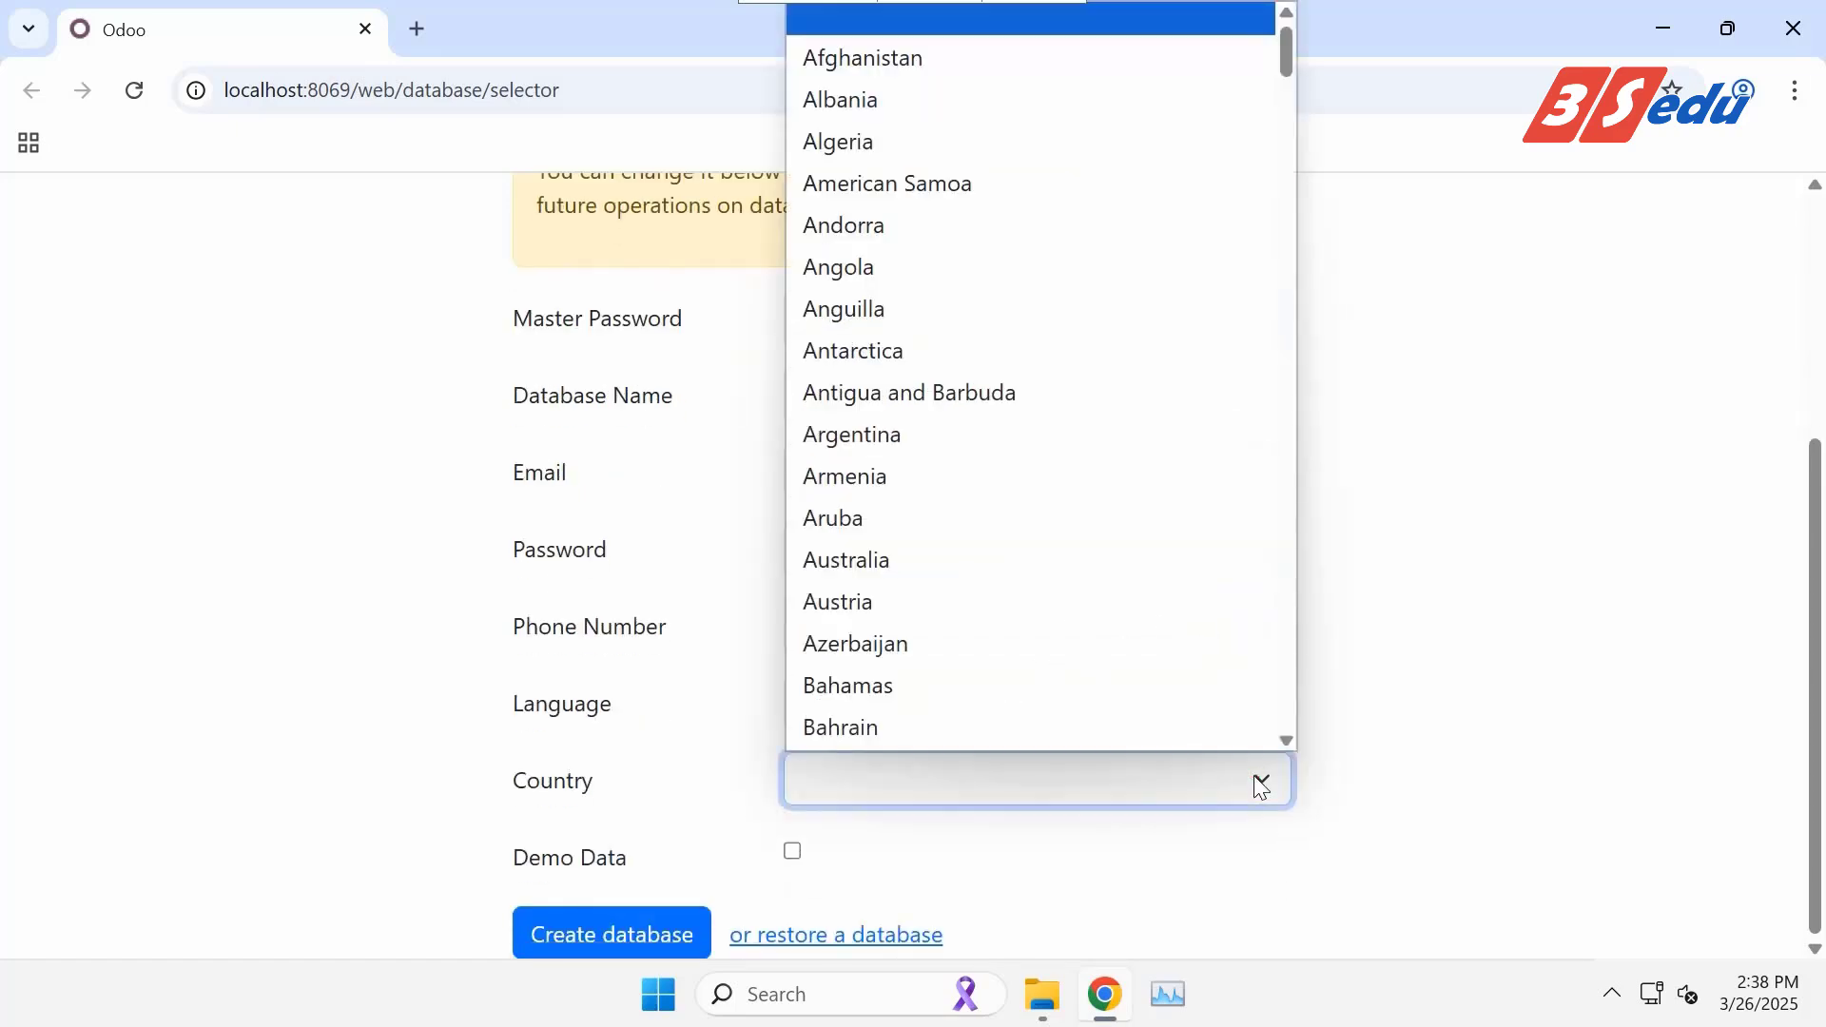
drag(1291, 40, 1287, 654)
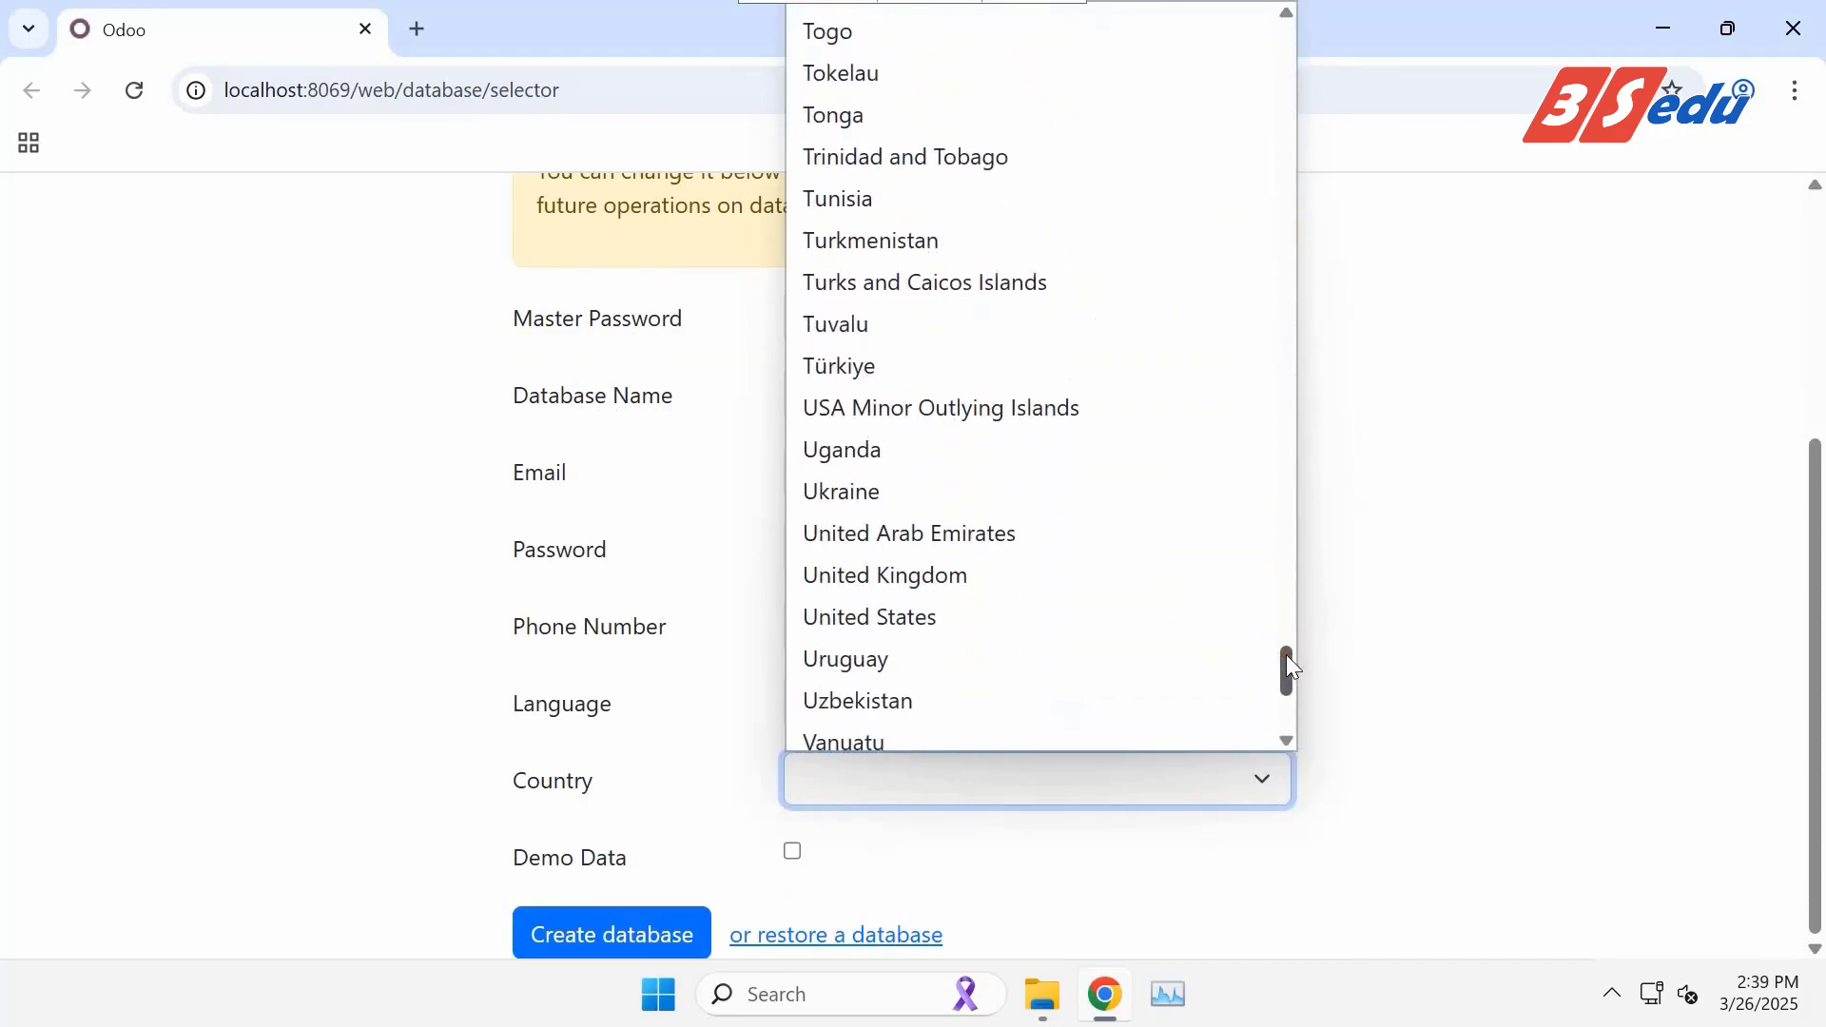
click(1097, 617)
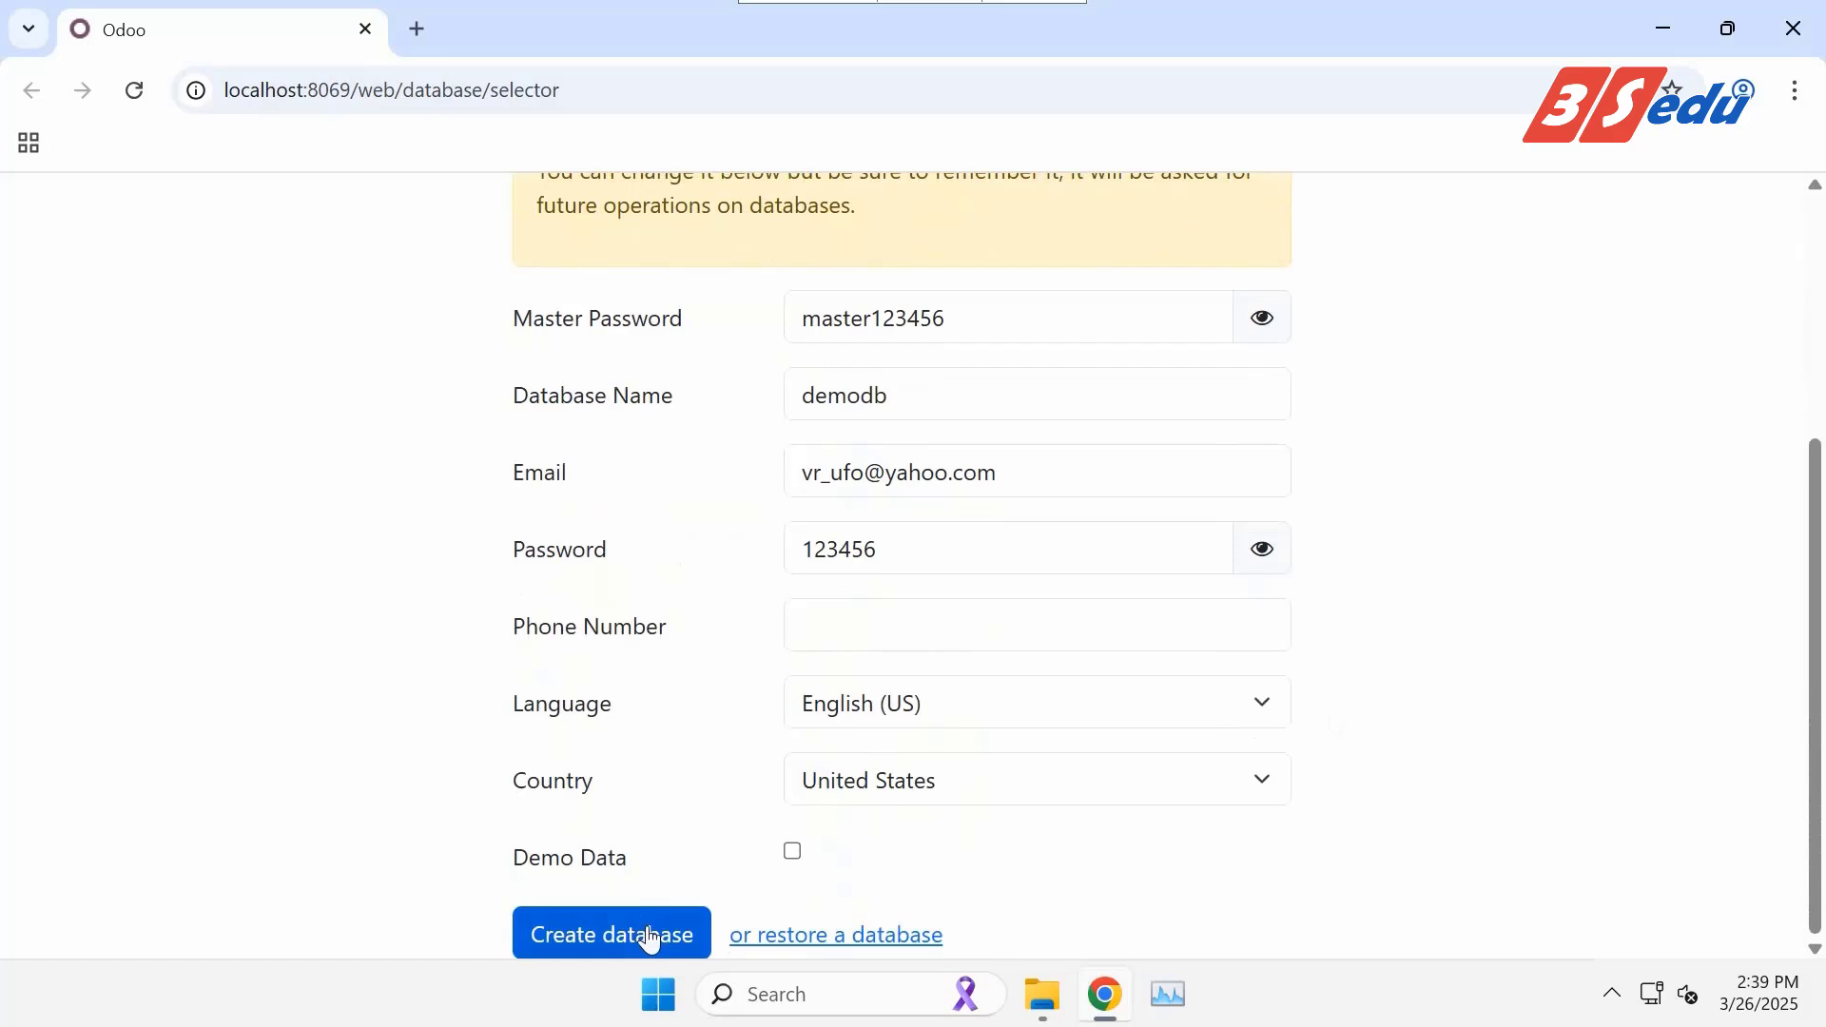
Create the demodb database and log in with the admin e-mail and password.
click(650, 937)
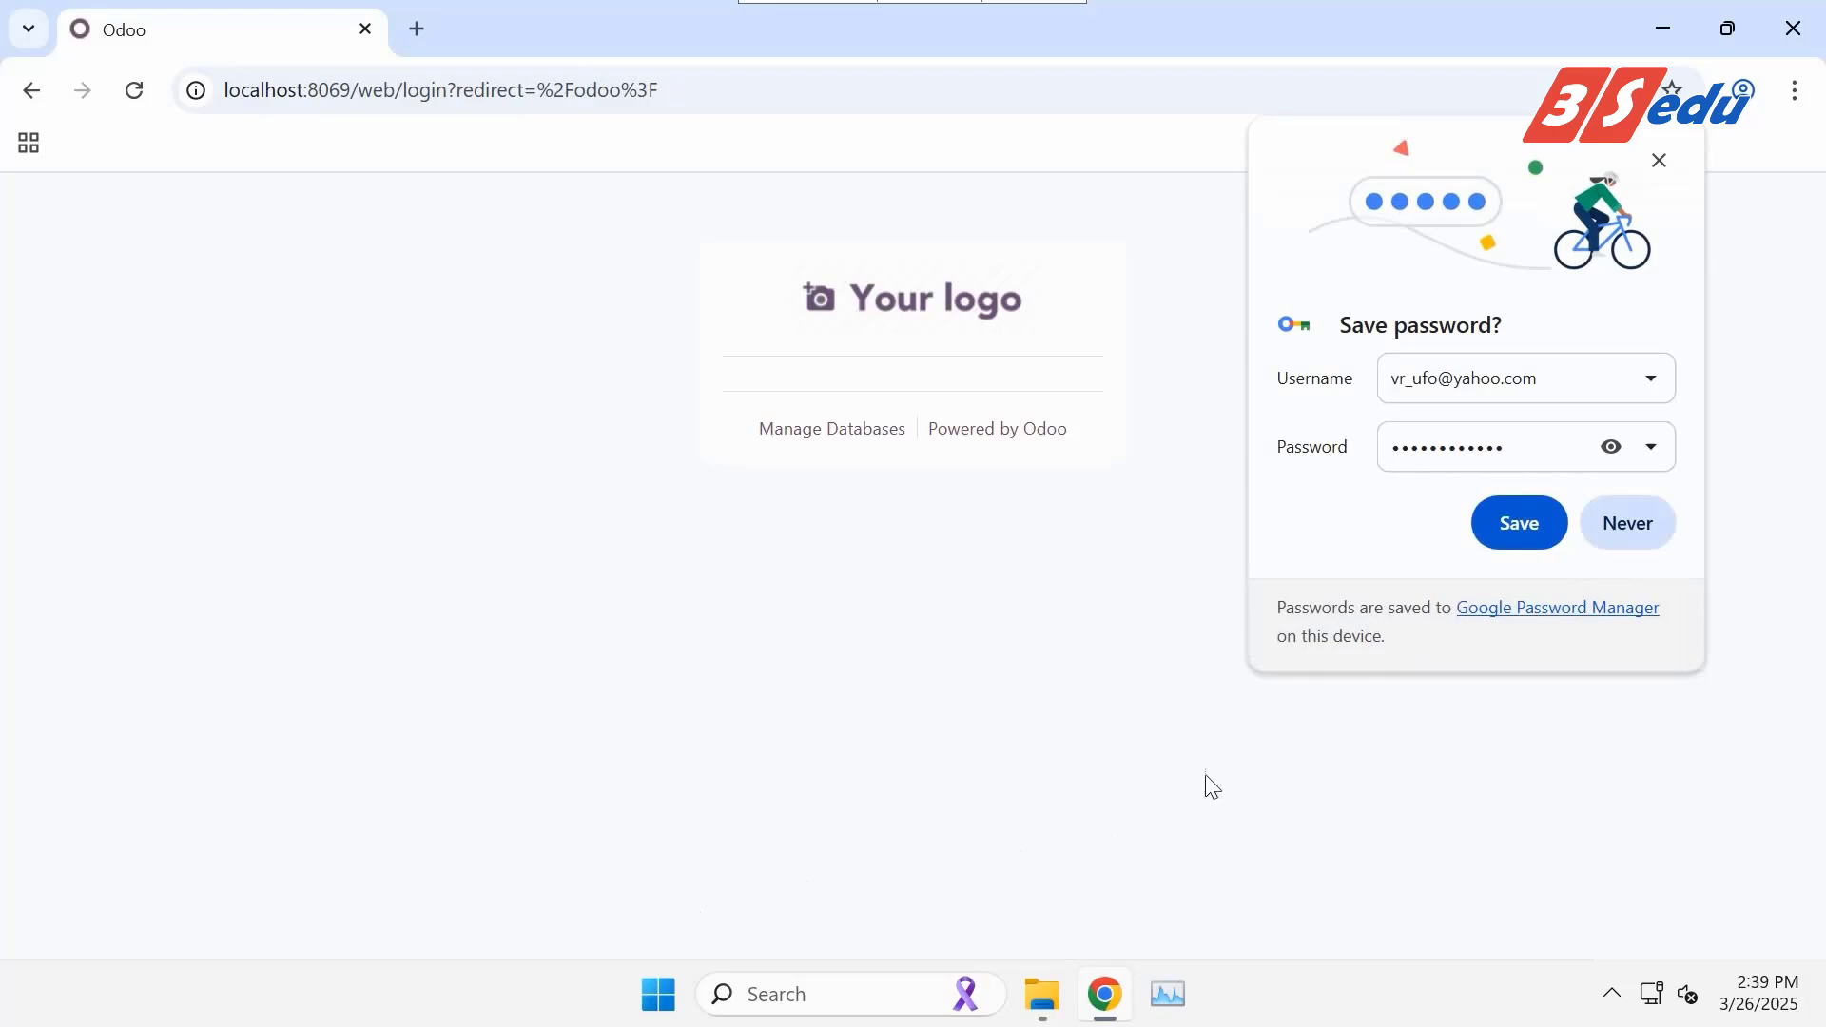
click(1630, 525)
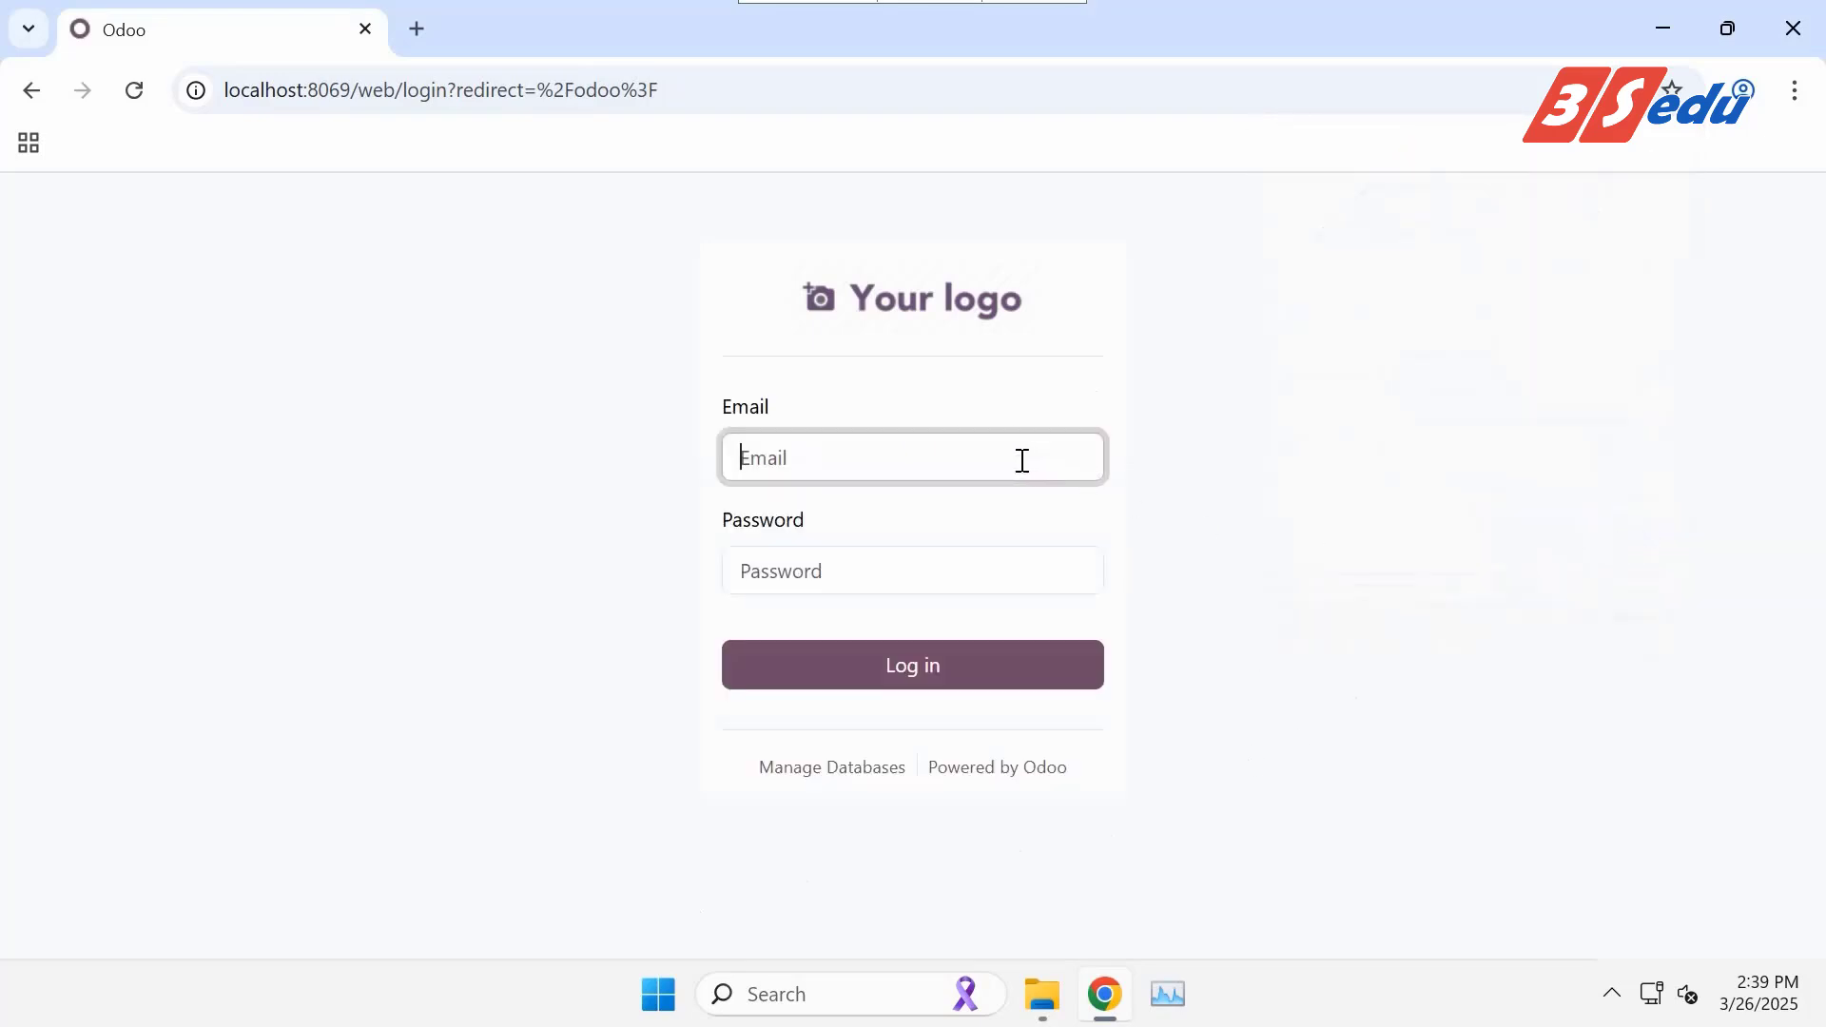
key(Tab)
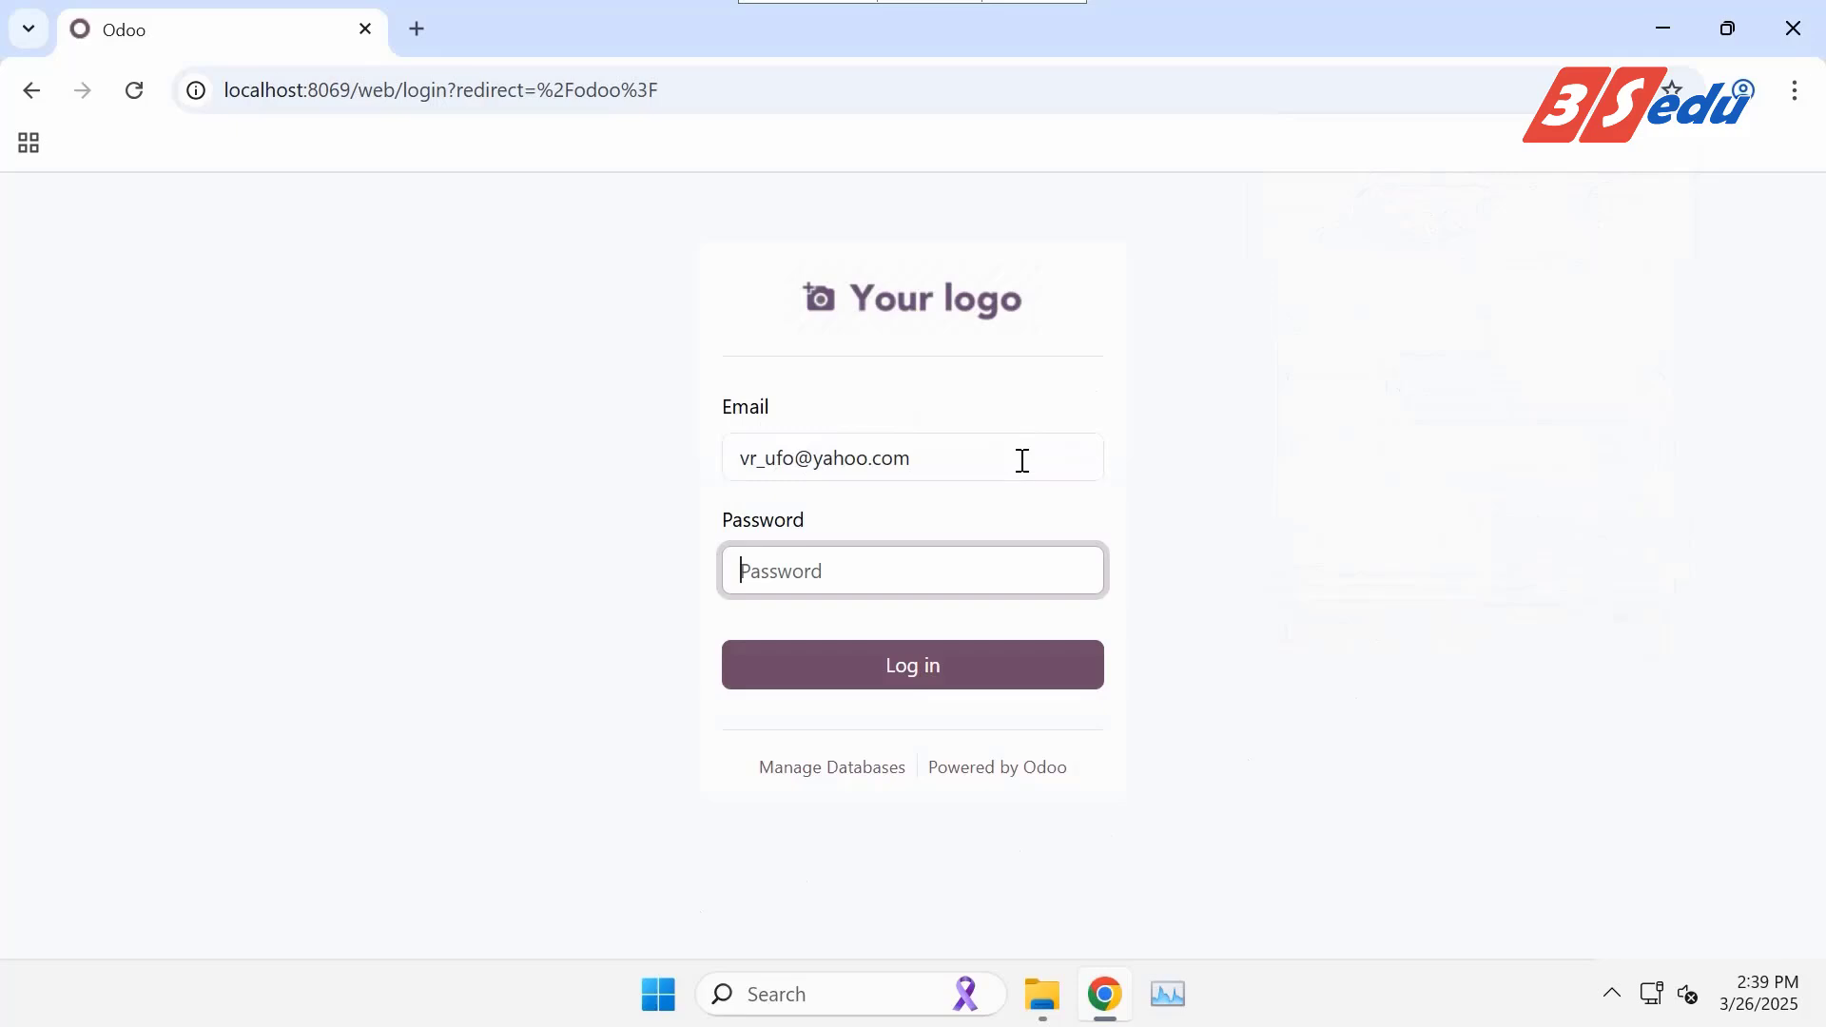
text(1234)
click(968, 663)
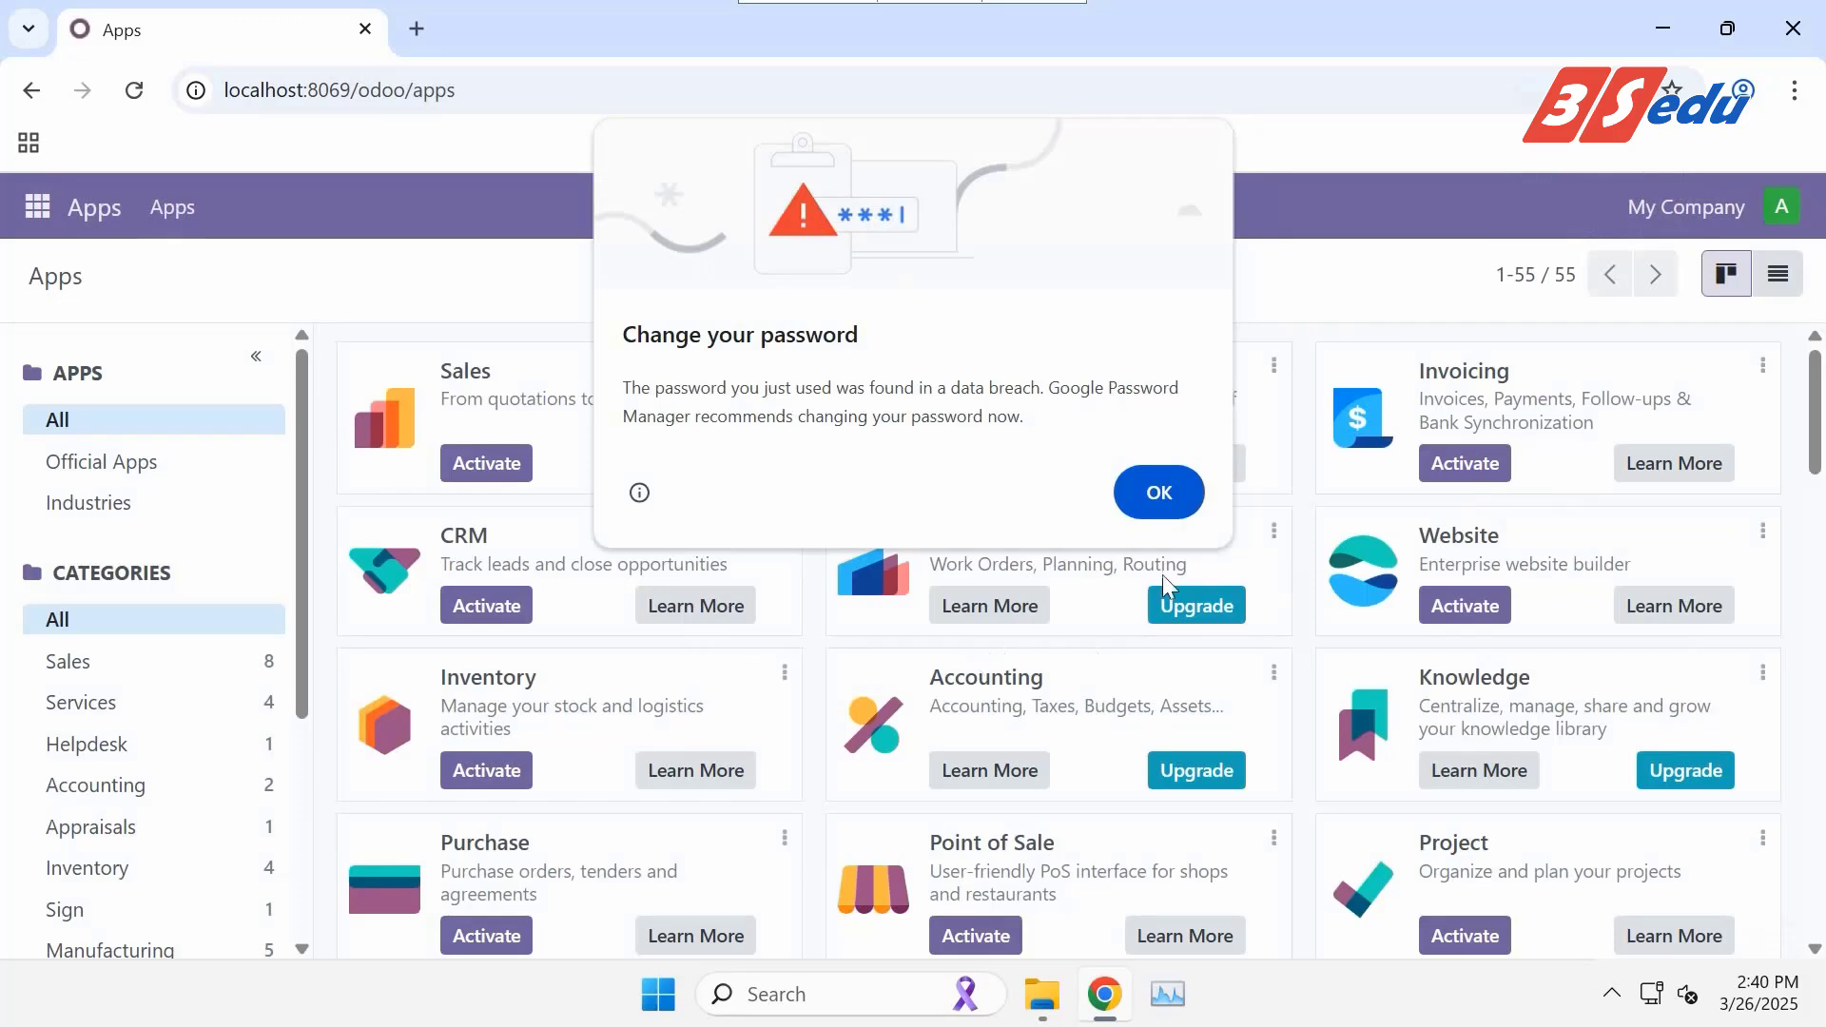
Dismiss Chrome's password warning, decline saving the password, and scroll through all 55 apps.
click(1160, 491)
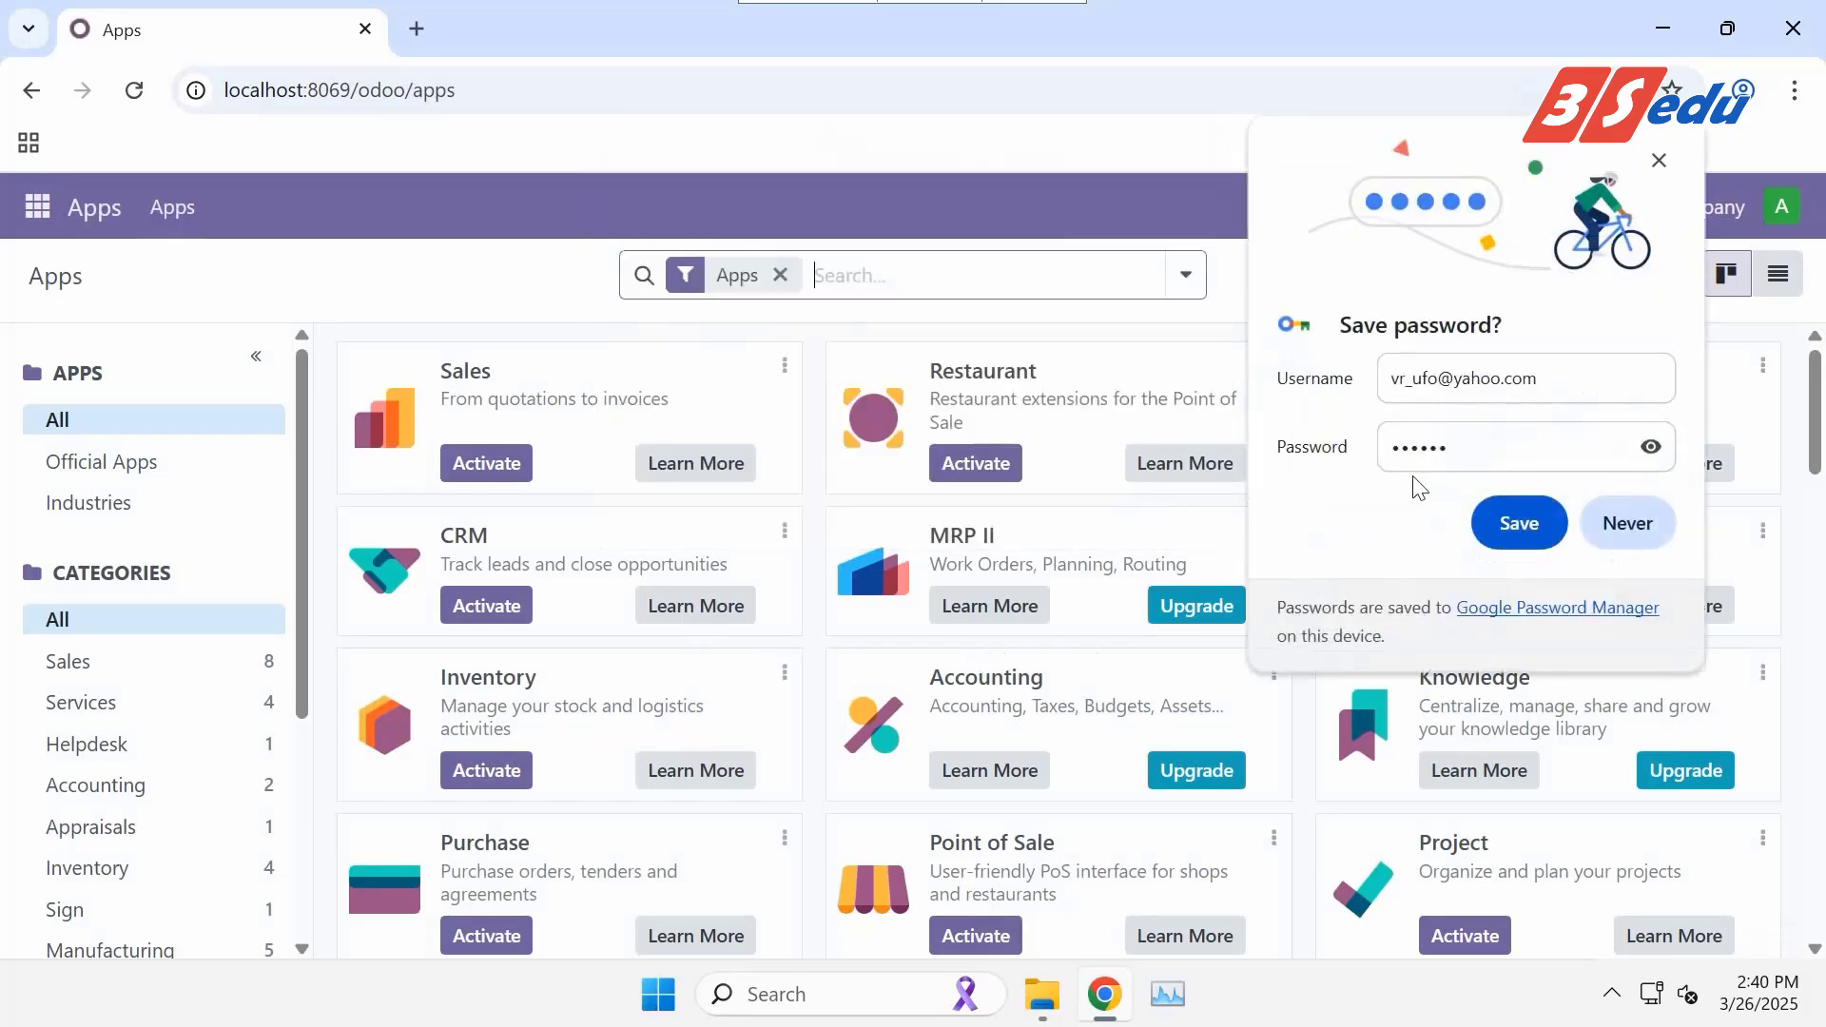
click(1623, 523)
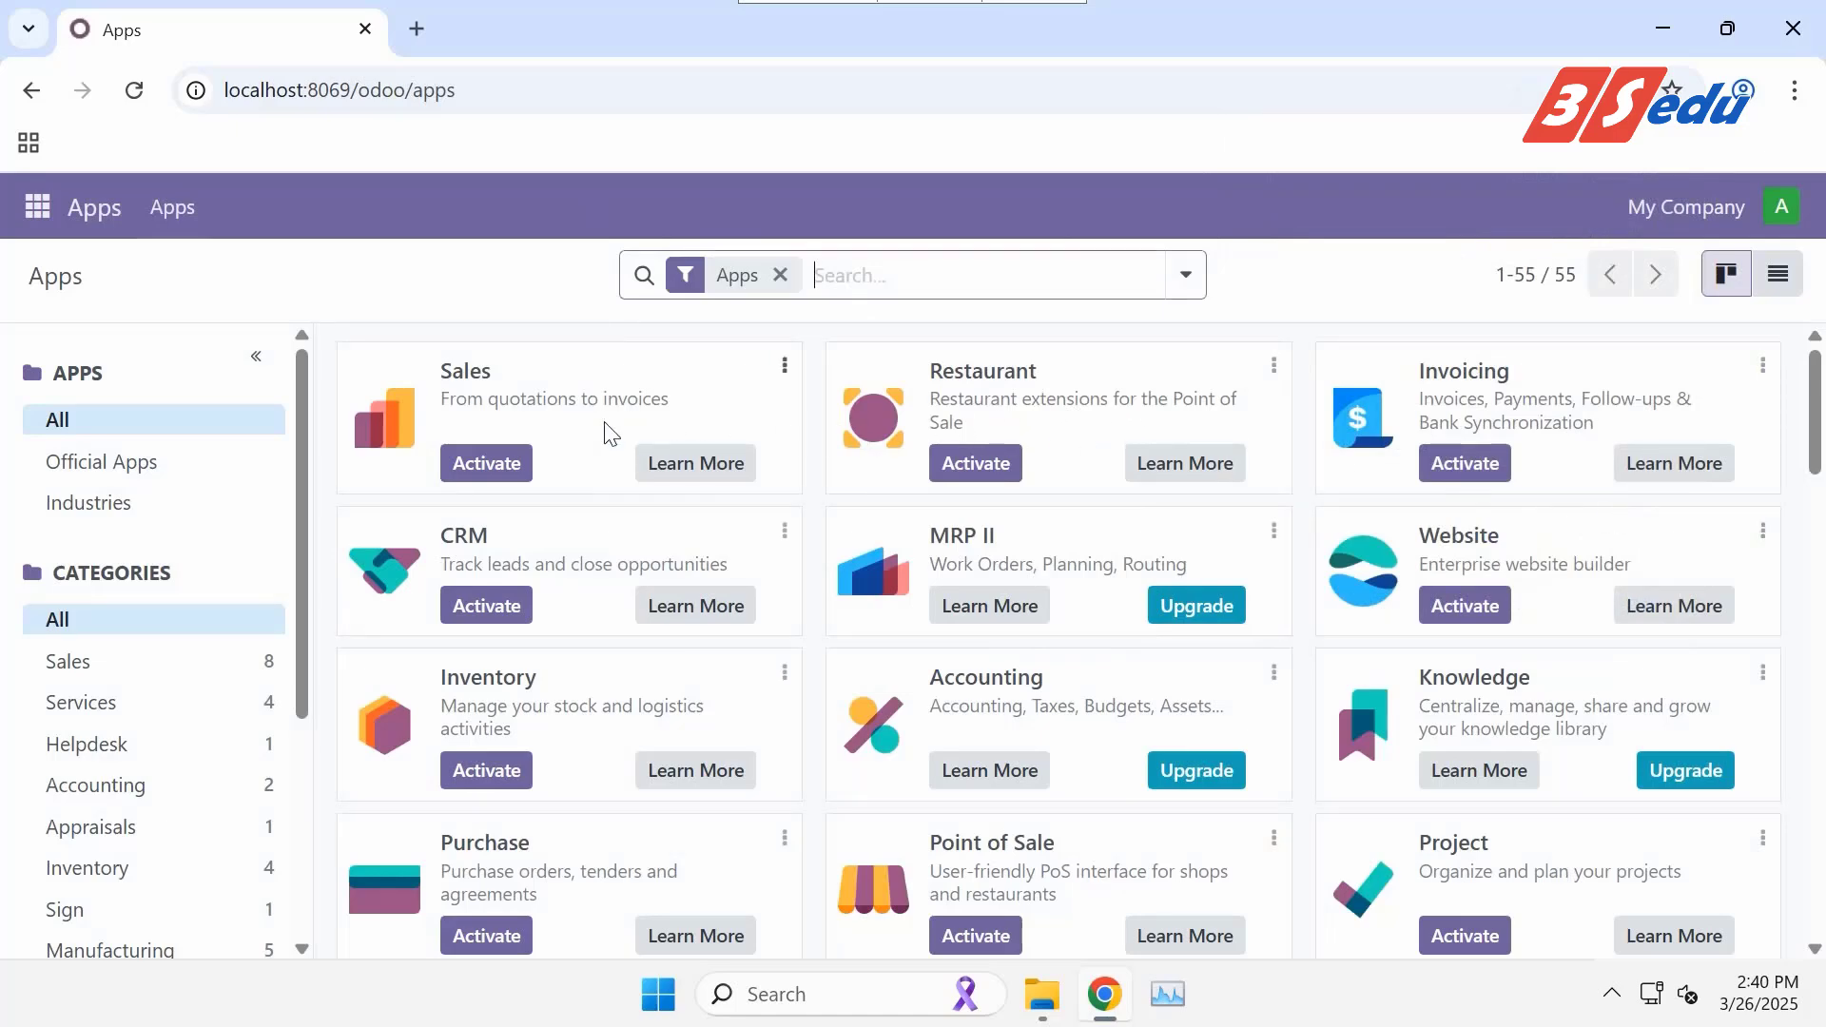
scroll(1531, 445, down, 3)
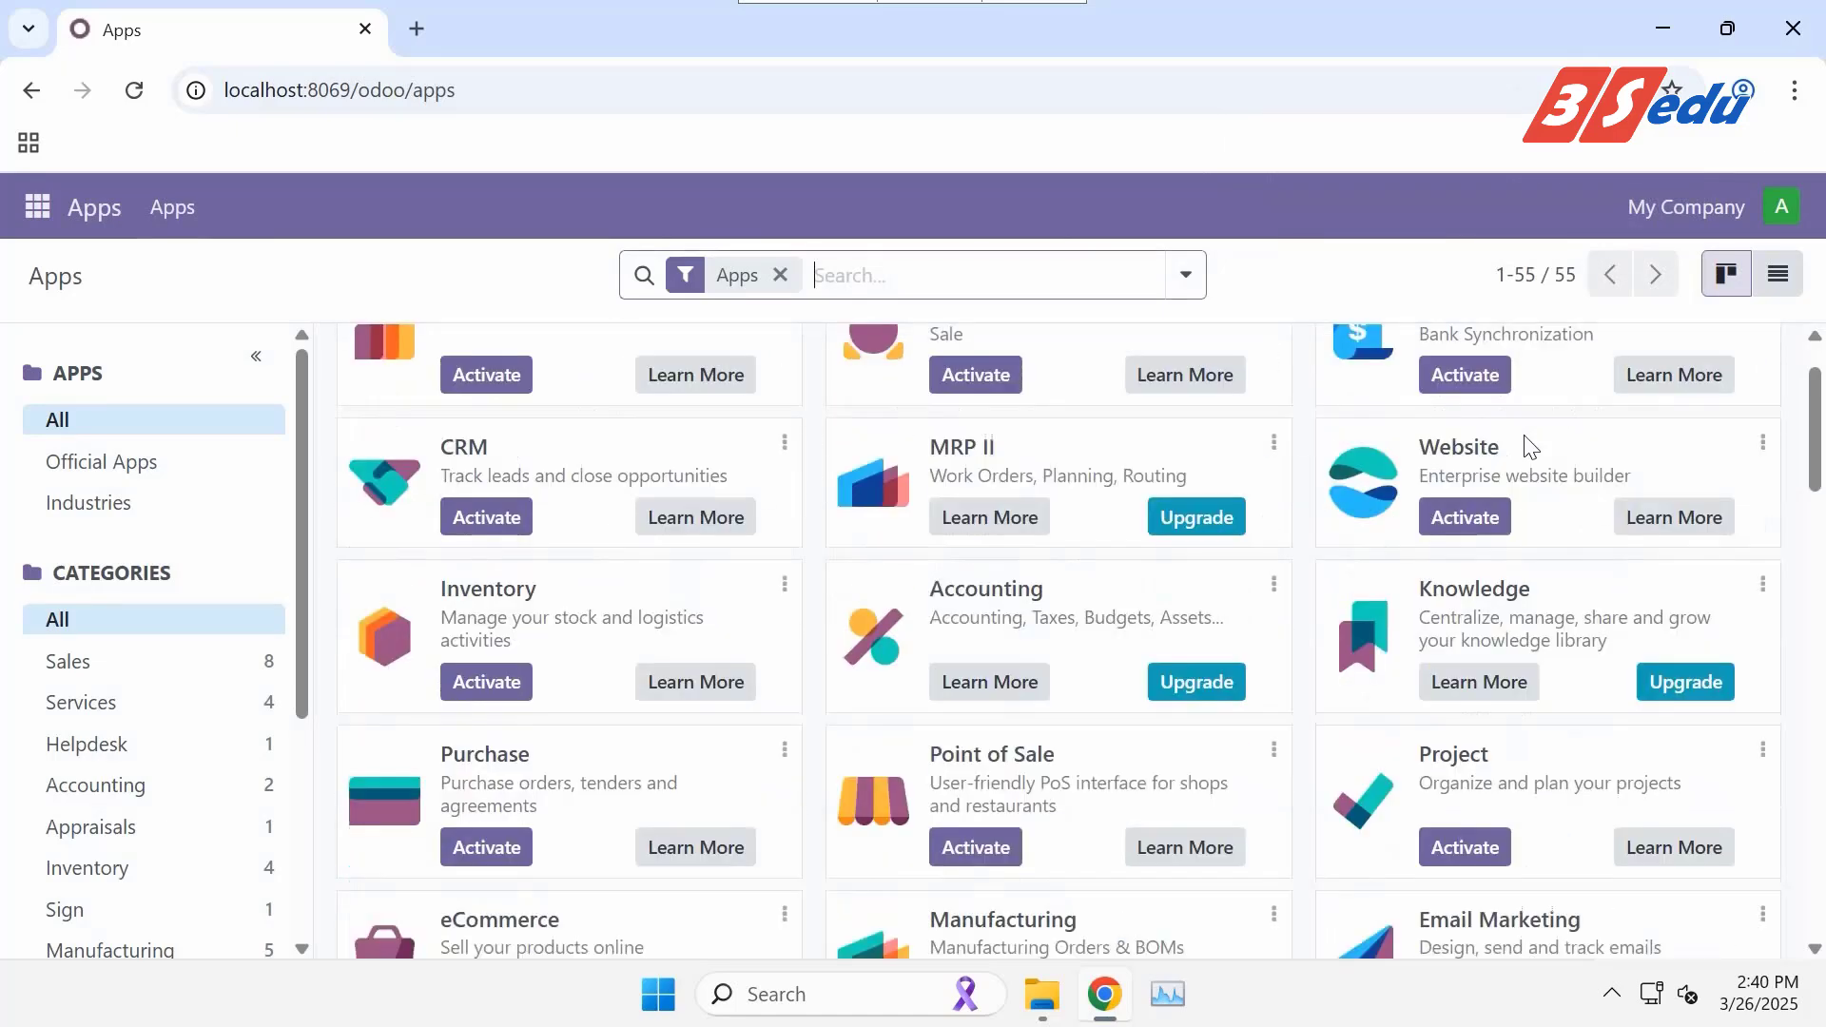
scroll(1526, 436, down, 6)
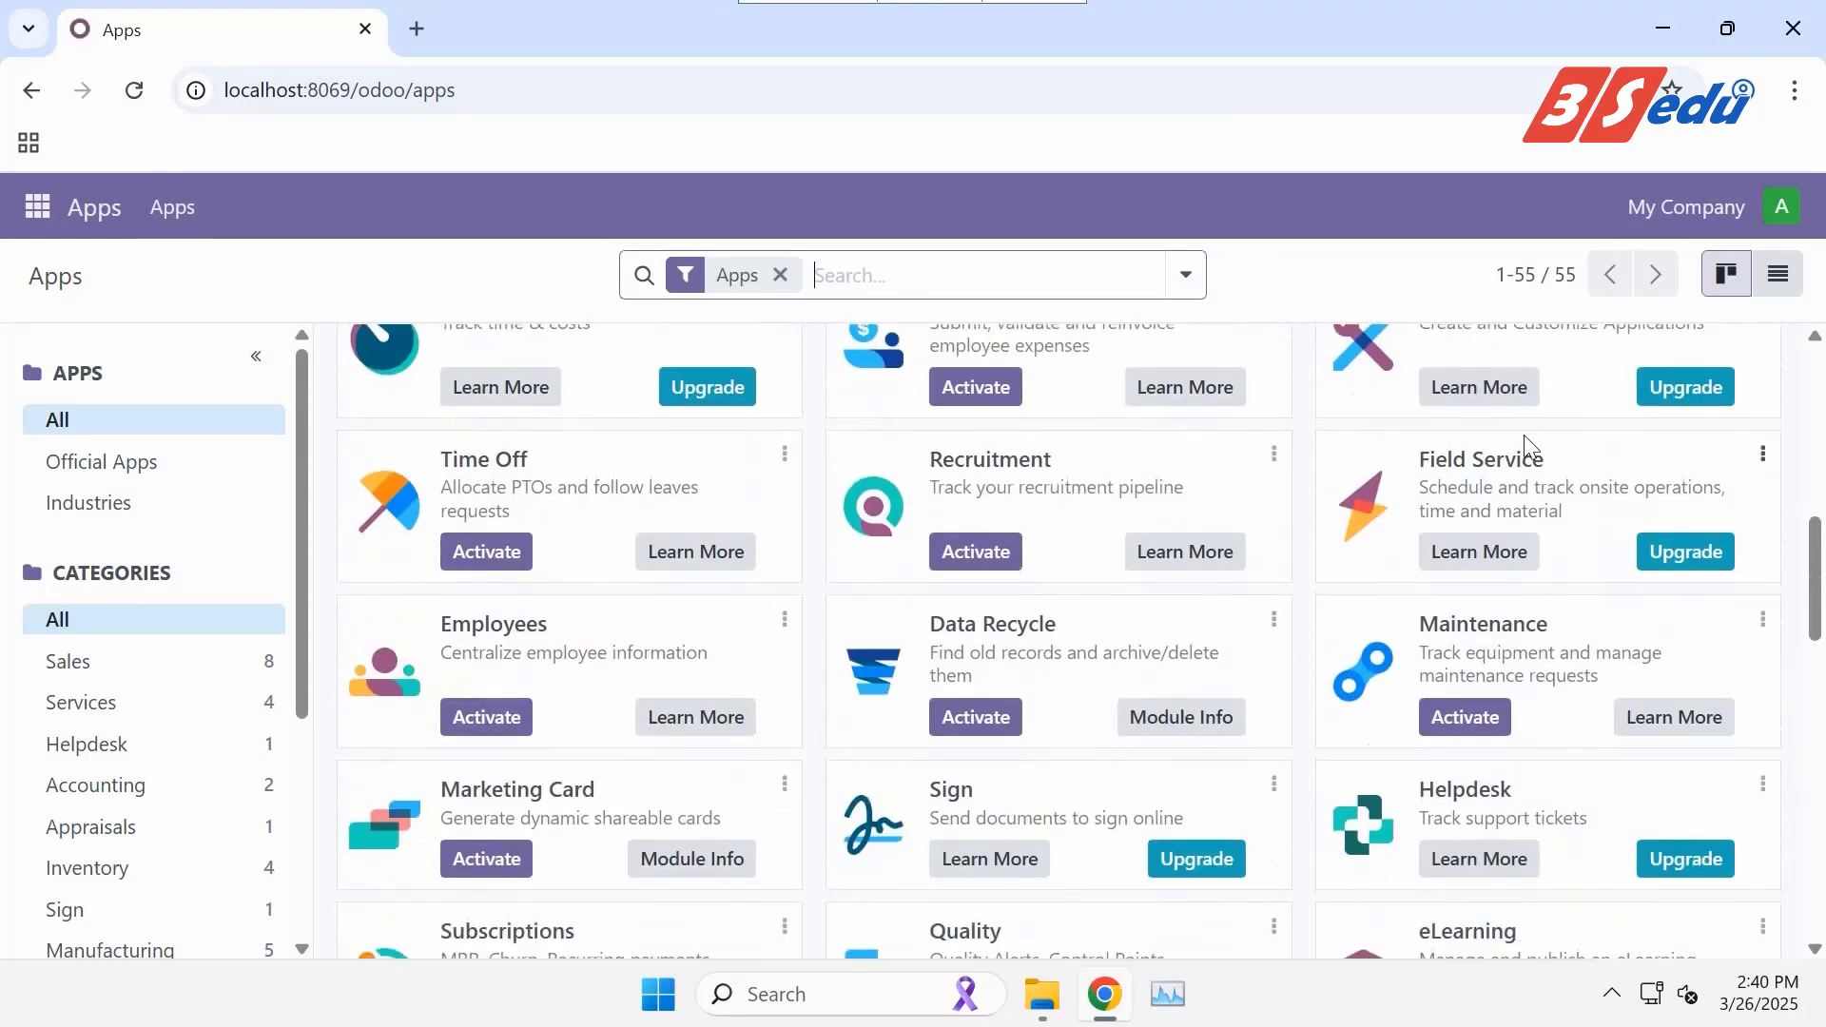
scroll(1526, 439, down, 6)
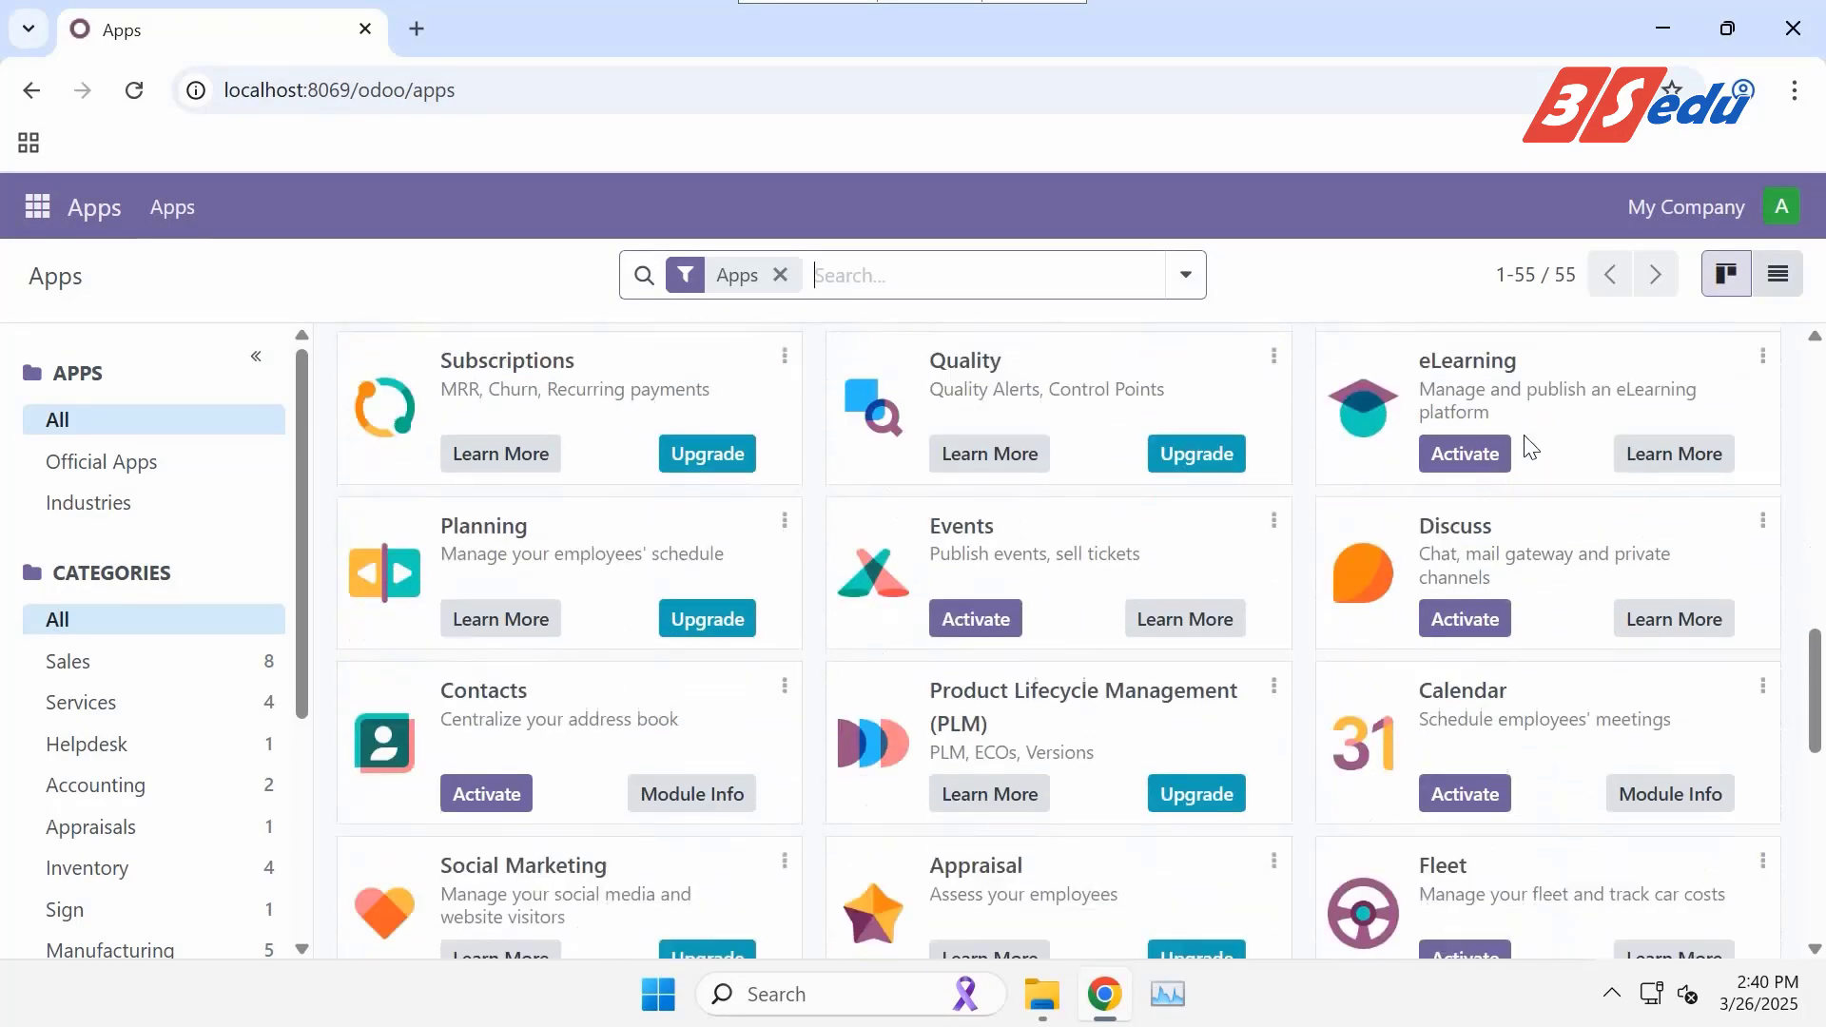
scroll(1529, 445, down, 6)
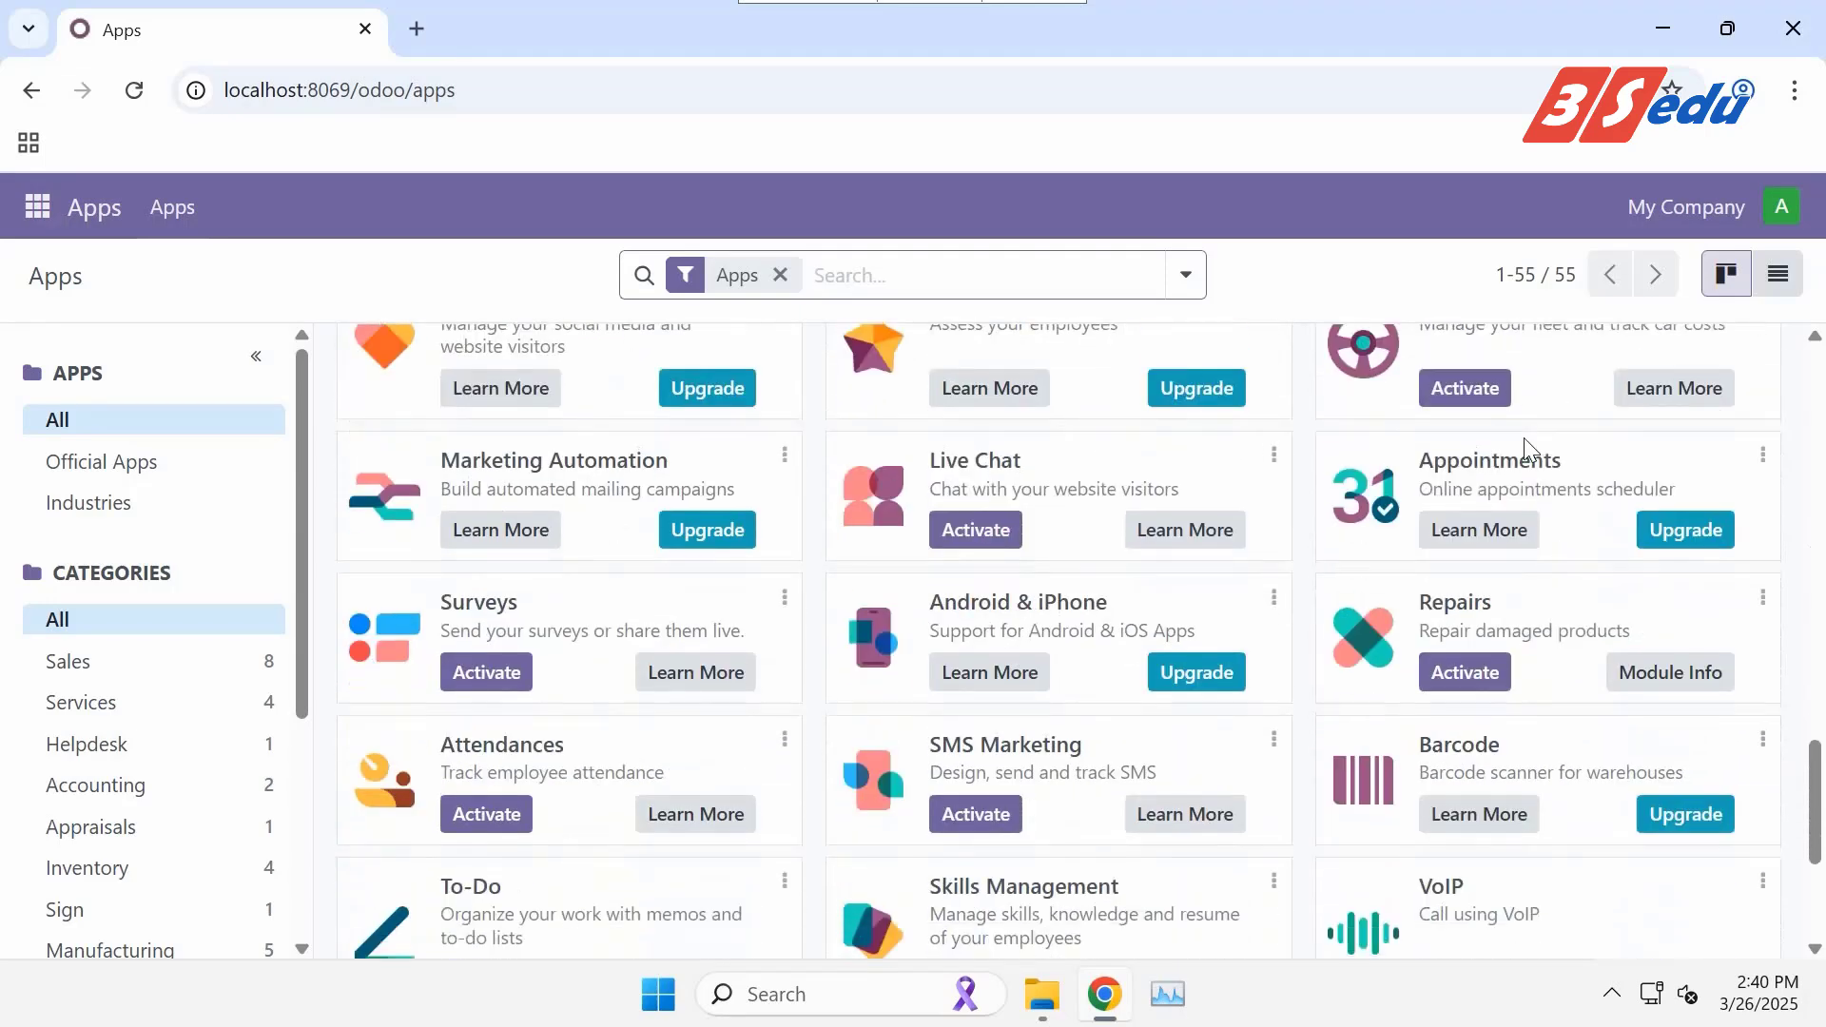
scroll(1526, 445, down, 4)
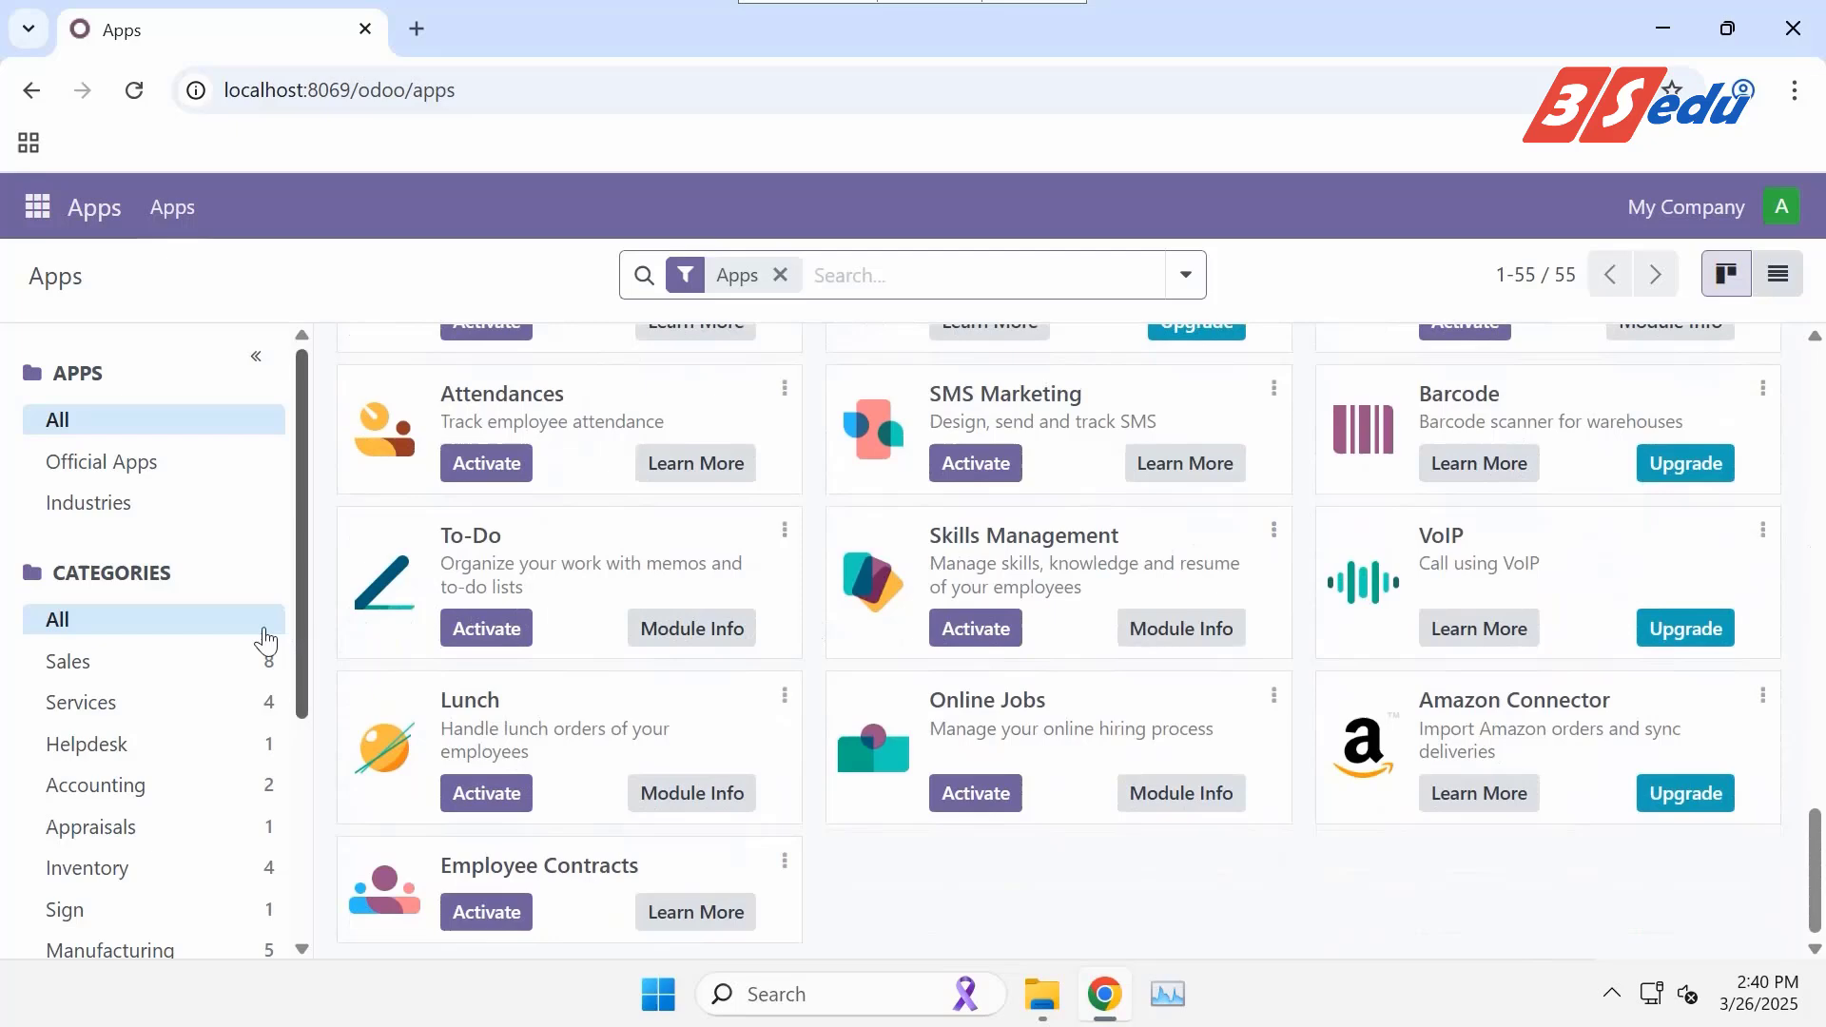
Filter the Apps list by the Sales, Inventory, Accounting and Website sidebar categories in turn.
click(147, 668)
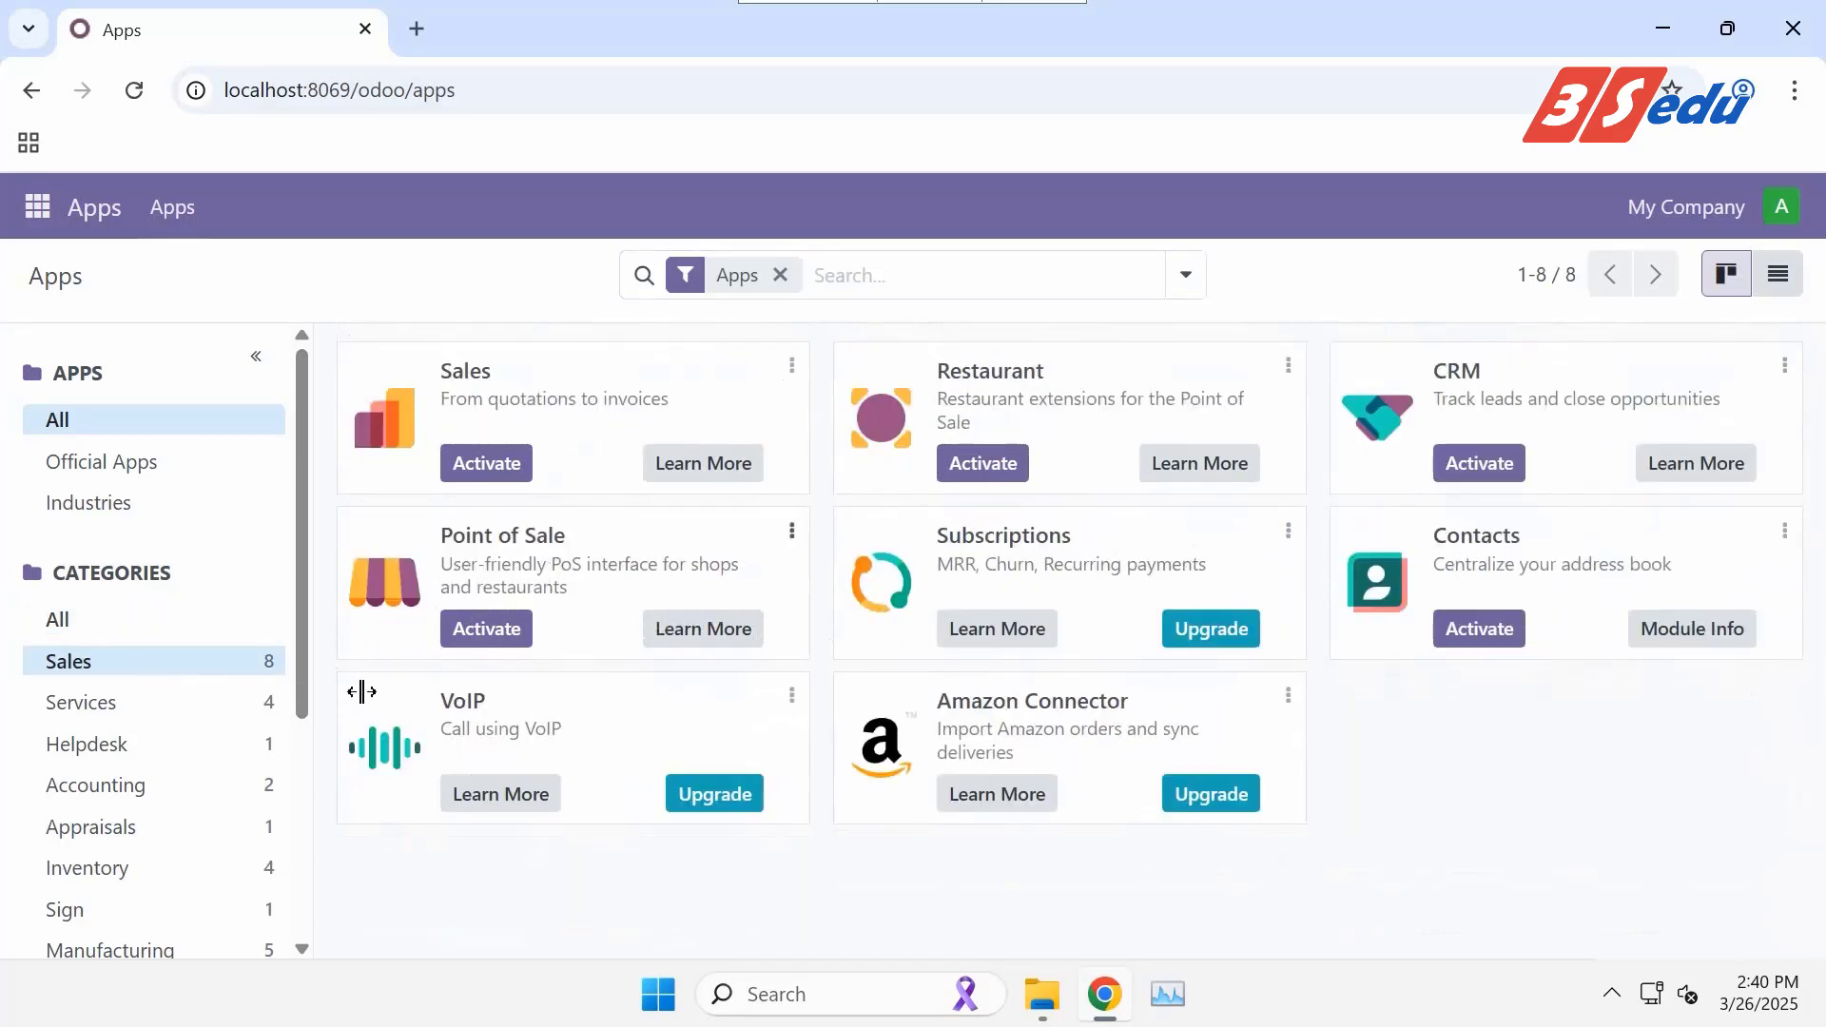
click(132, 870)
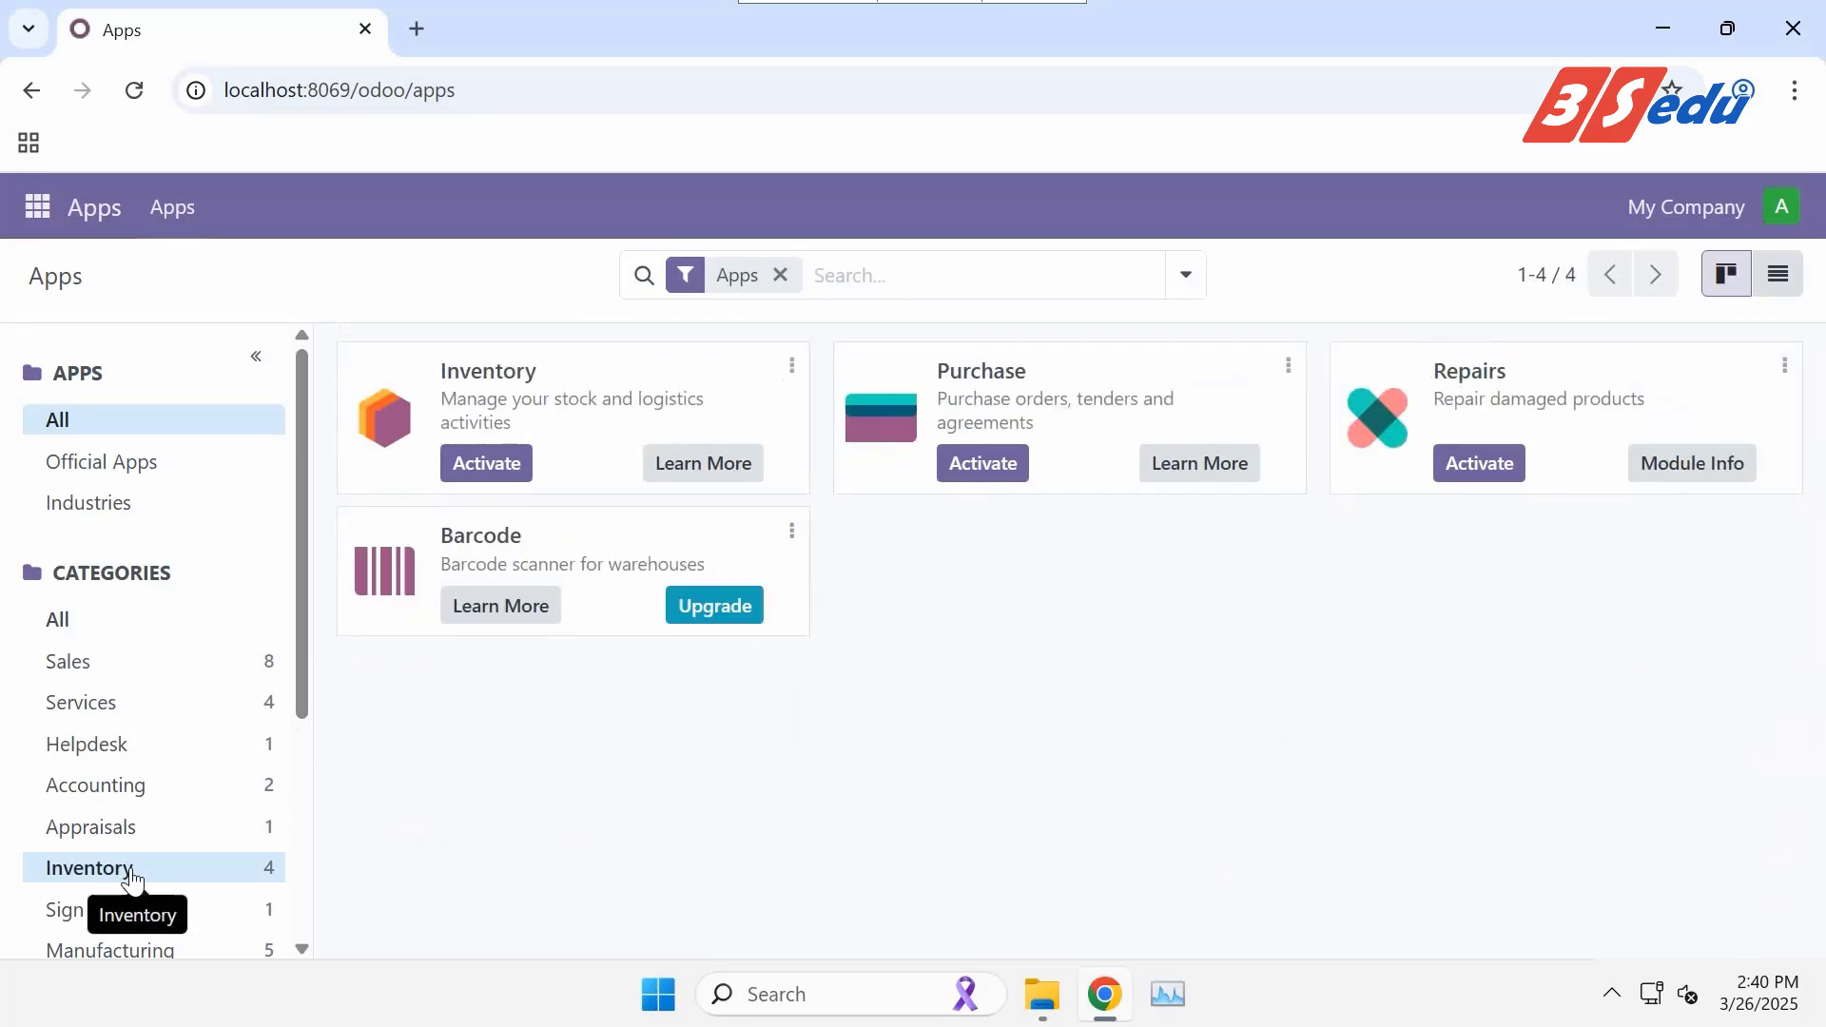
click(155, 786)
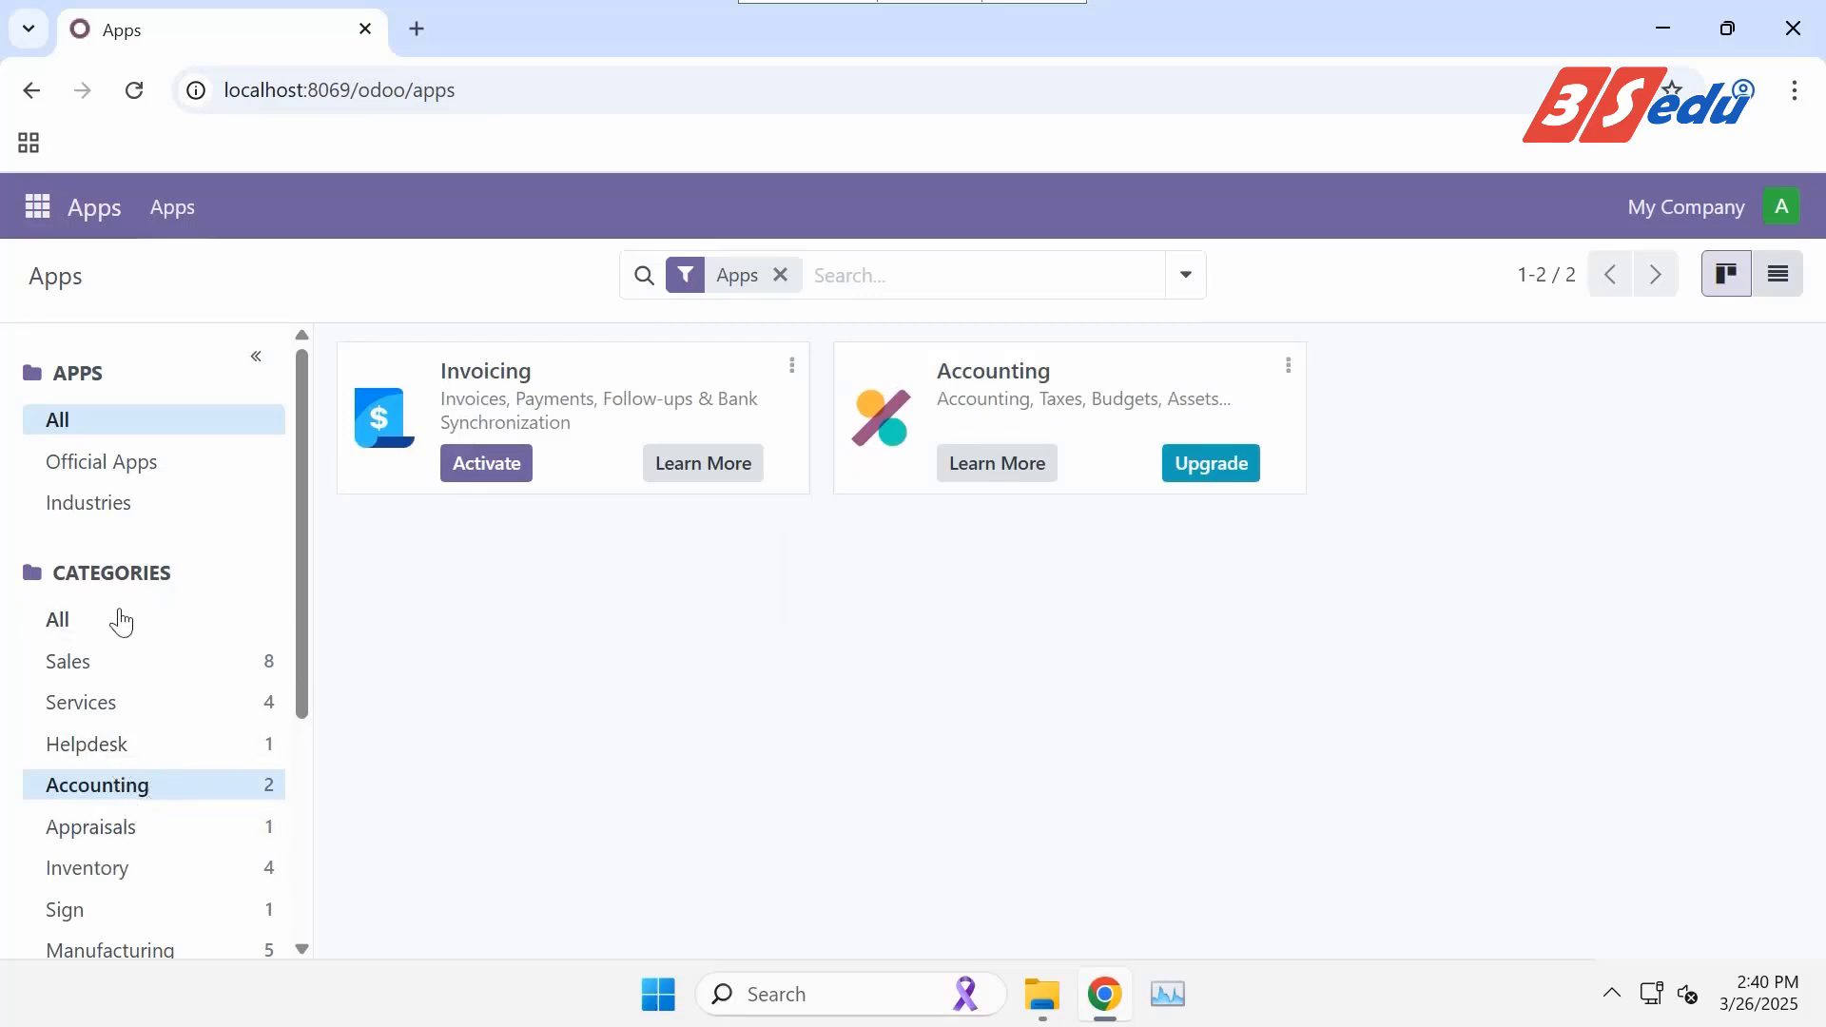
scroll(143, 738, down, 3)
scroll(142, 738, down, 1)
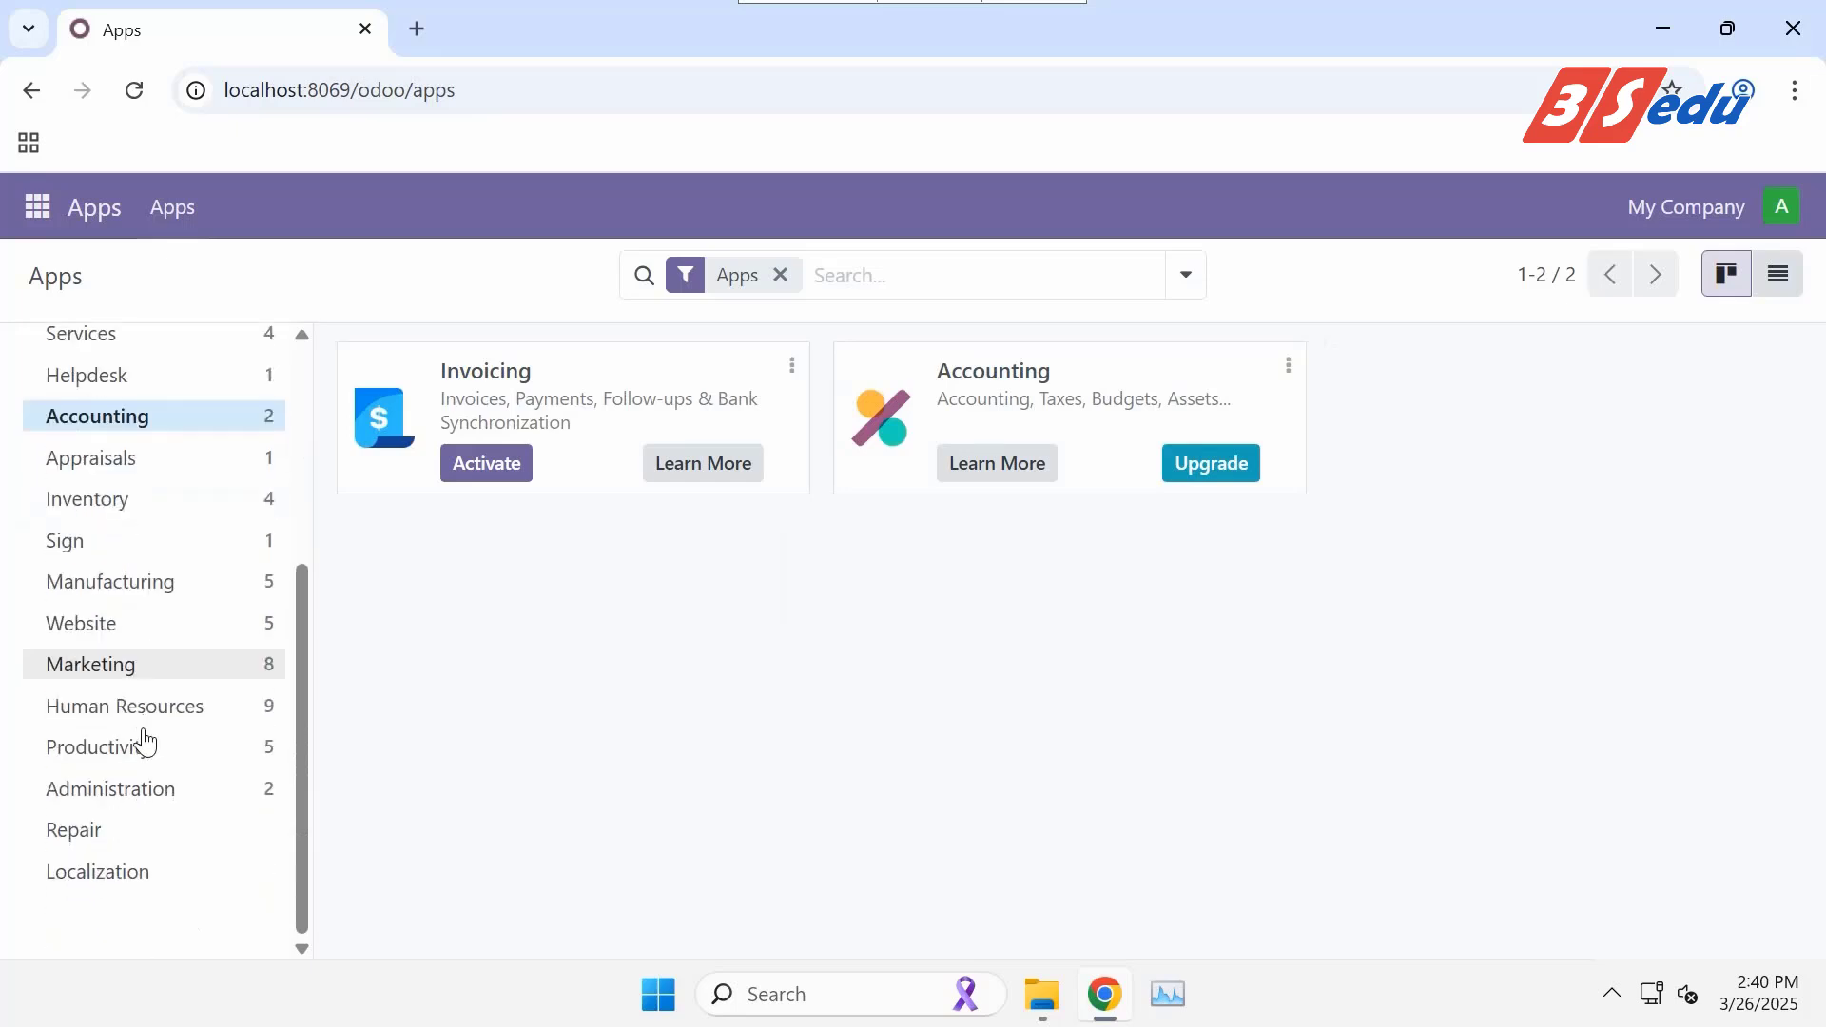
click(145, 637)
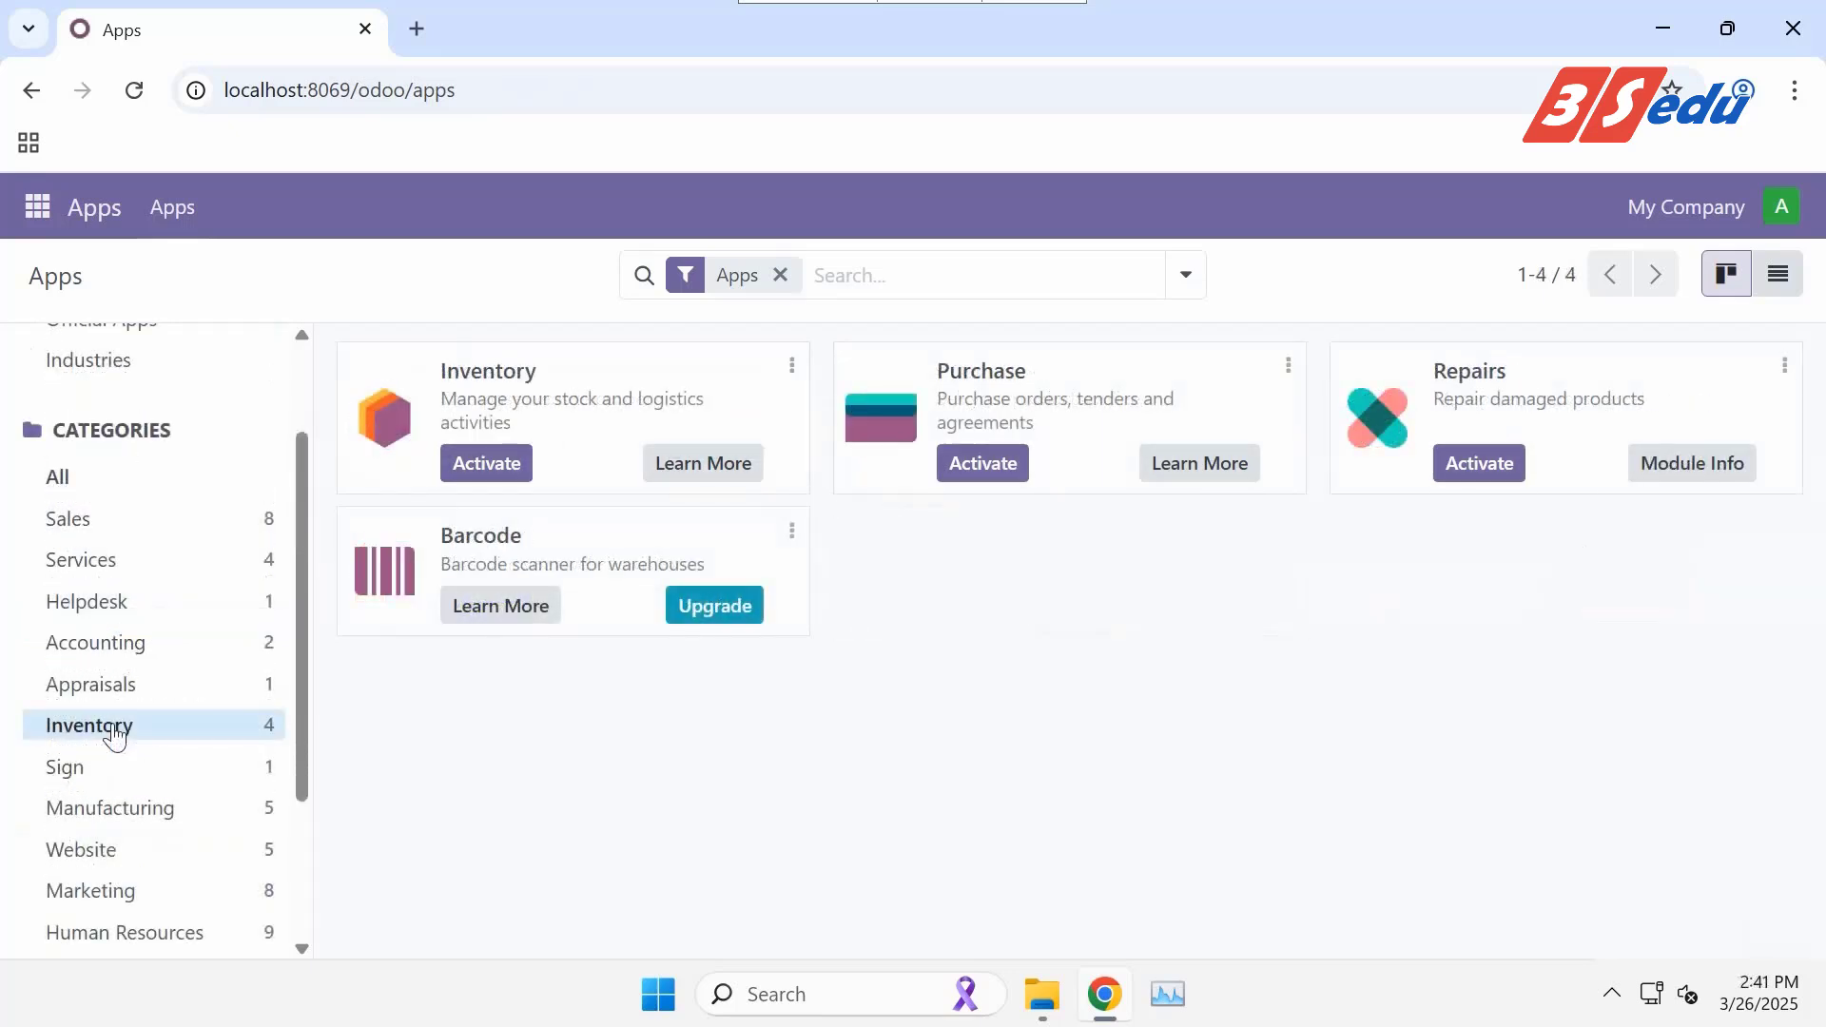
Activate the Inventory app, check the messages, then open Inventory from the apps menu.
click(496, 464)
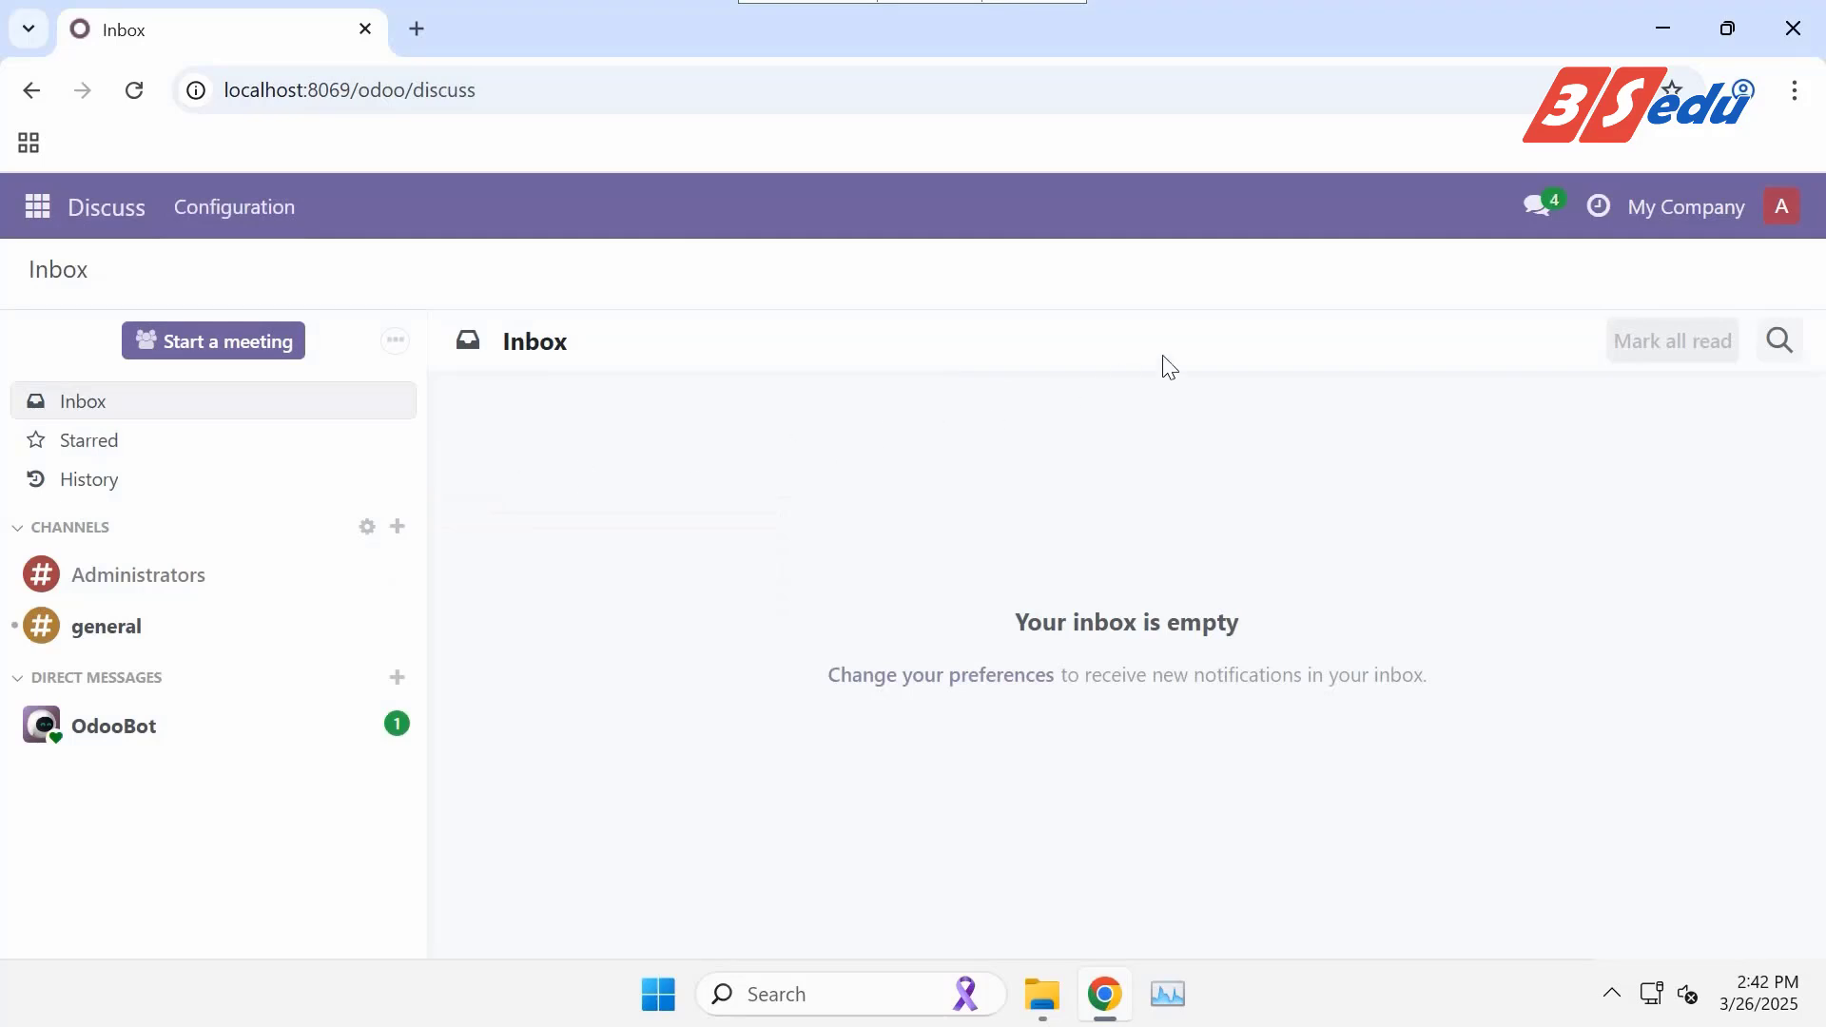
click(1536, 208)
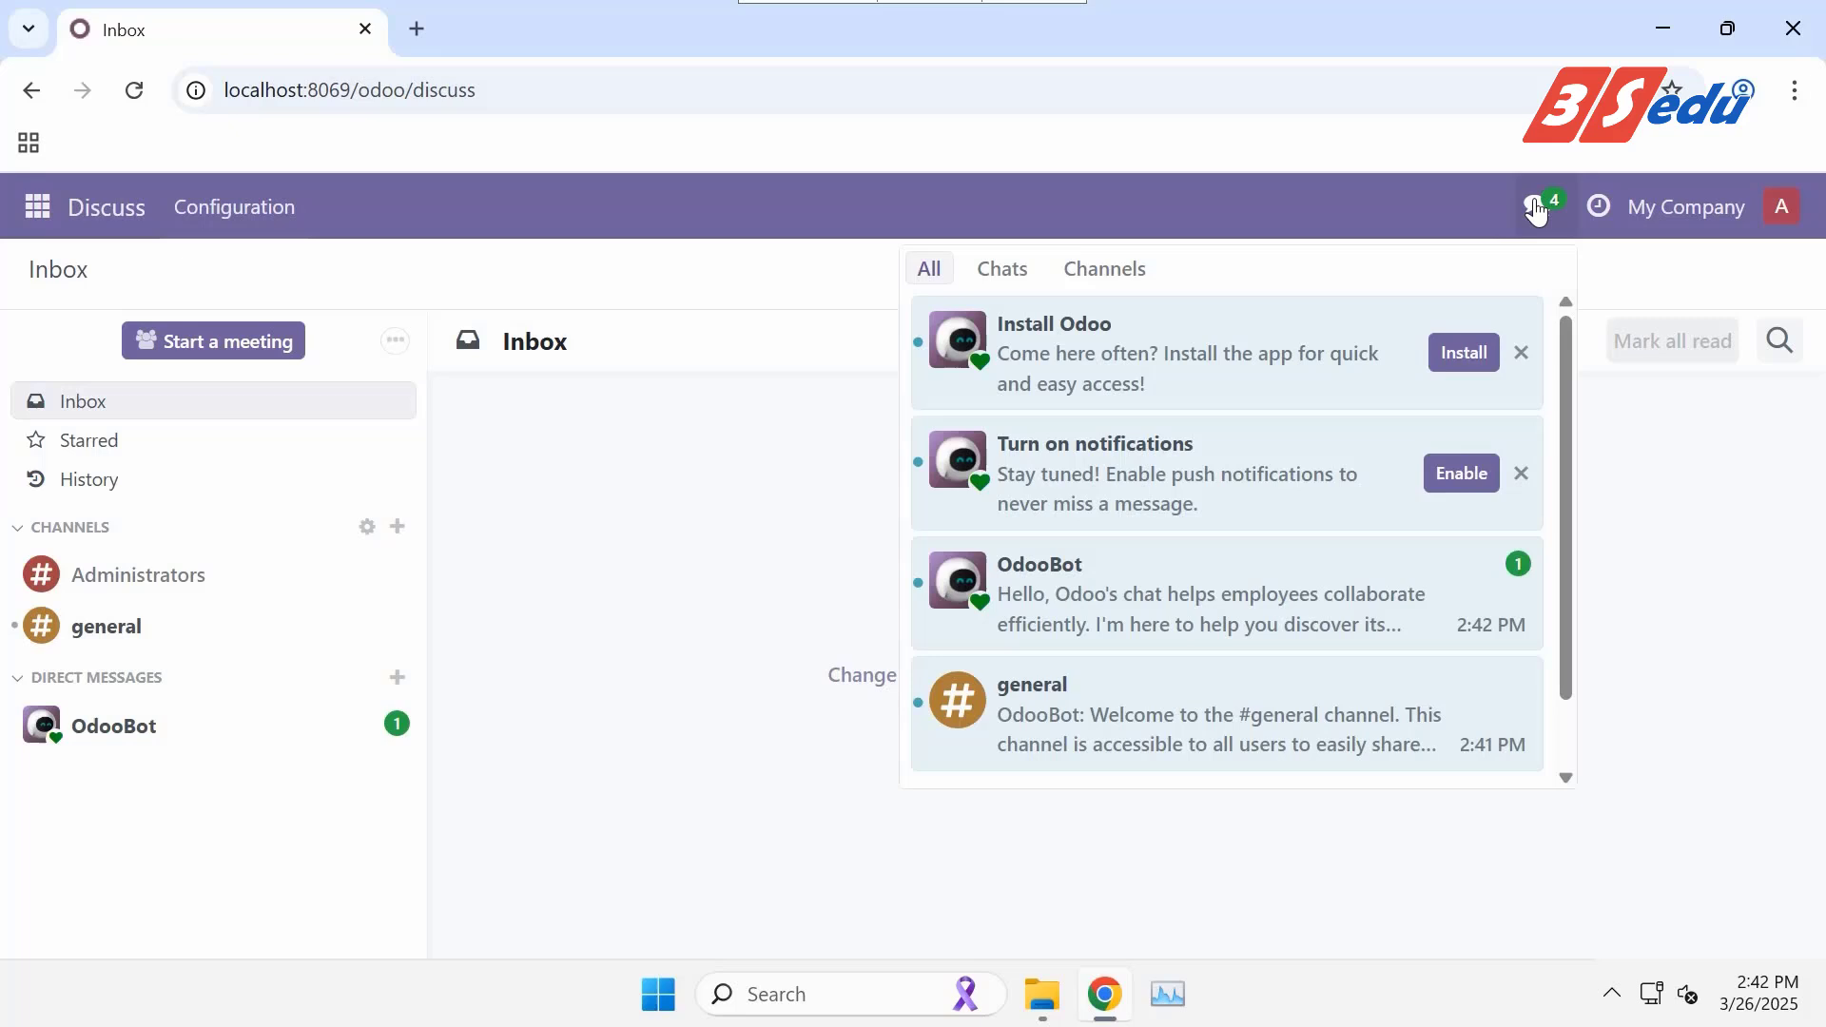
click(1537, 208)
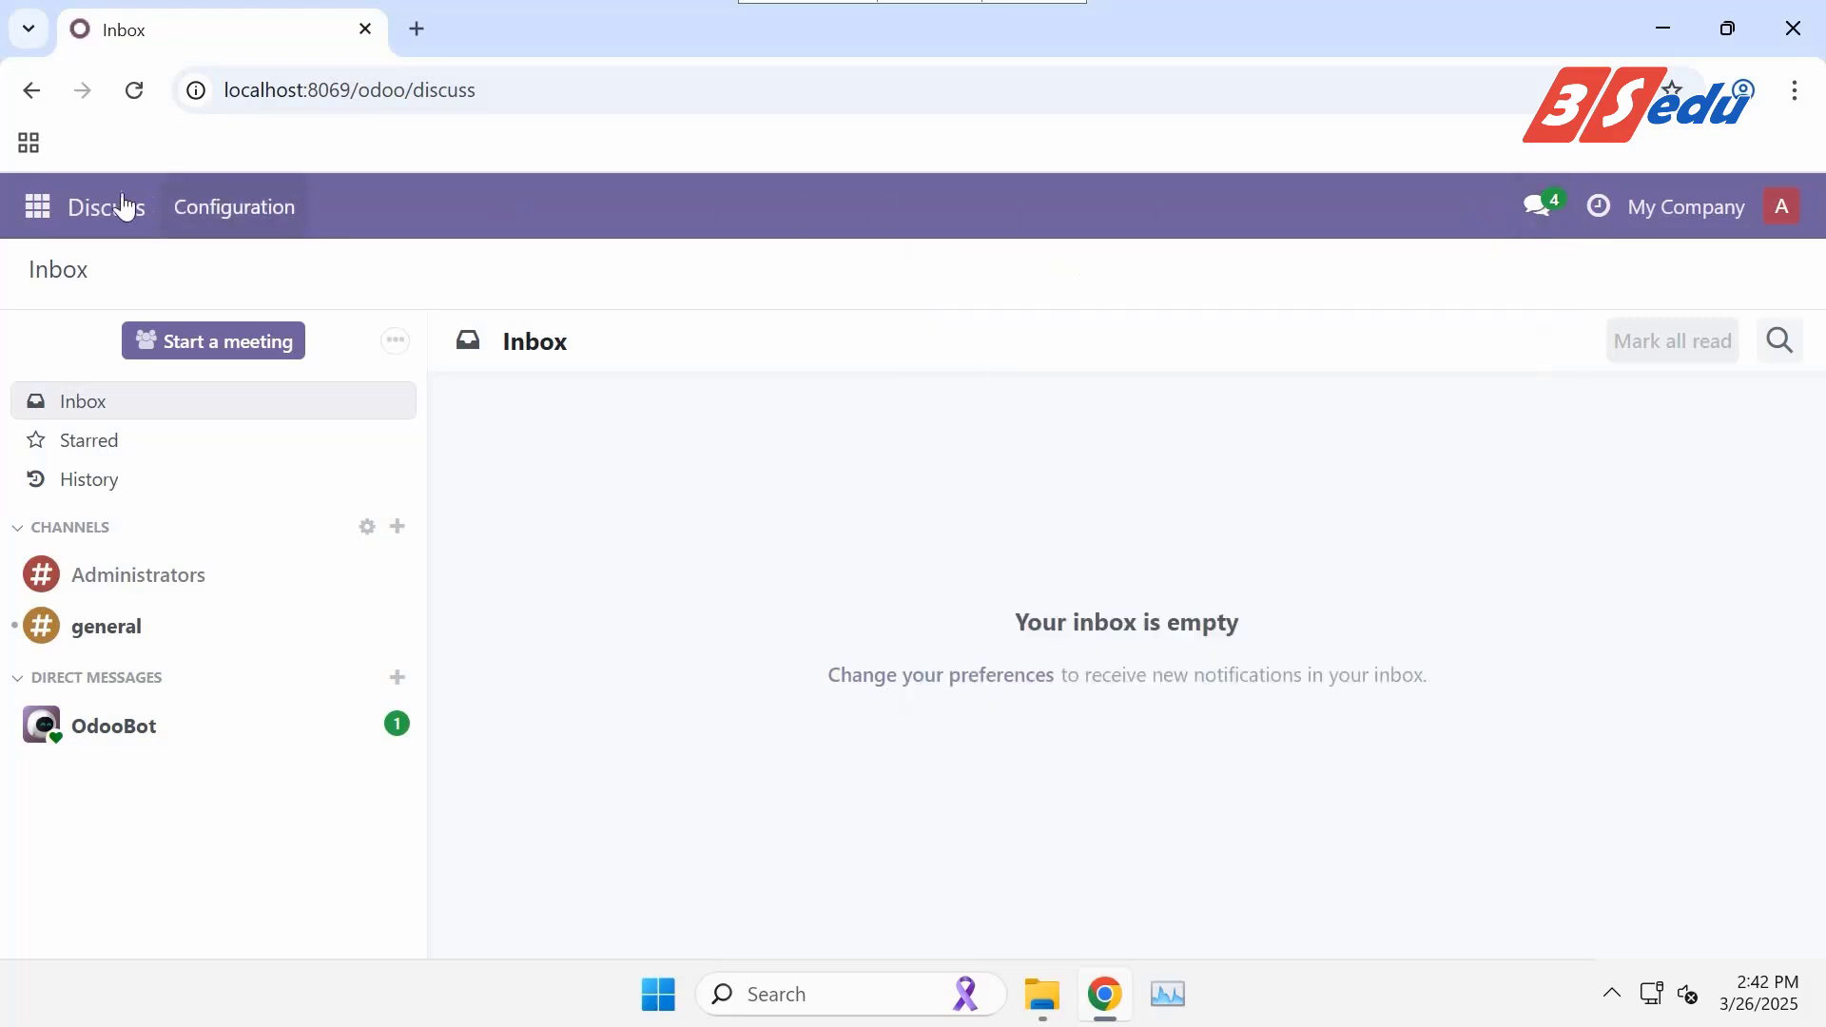
click(36, 207)
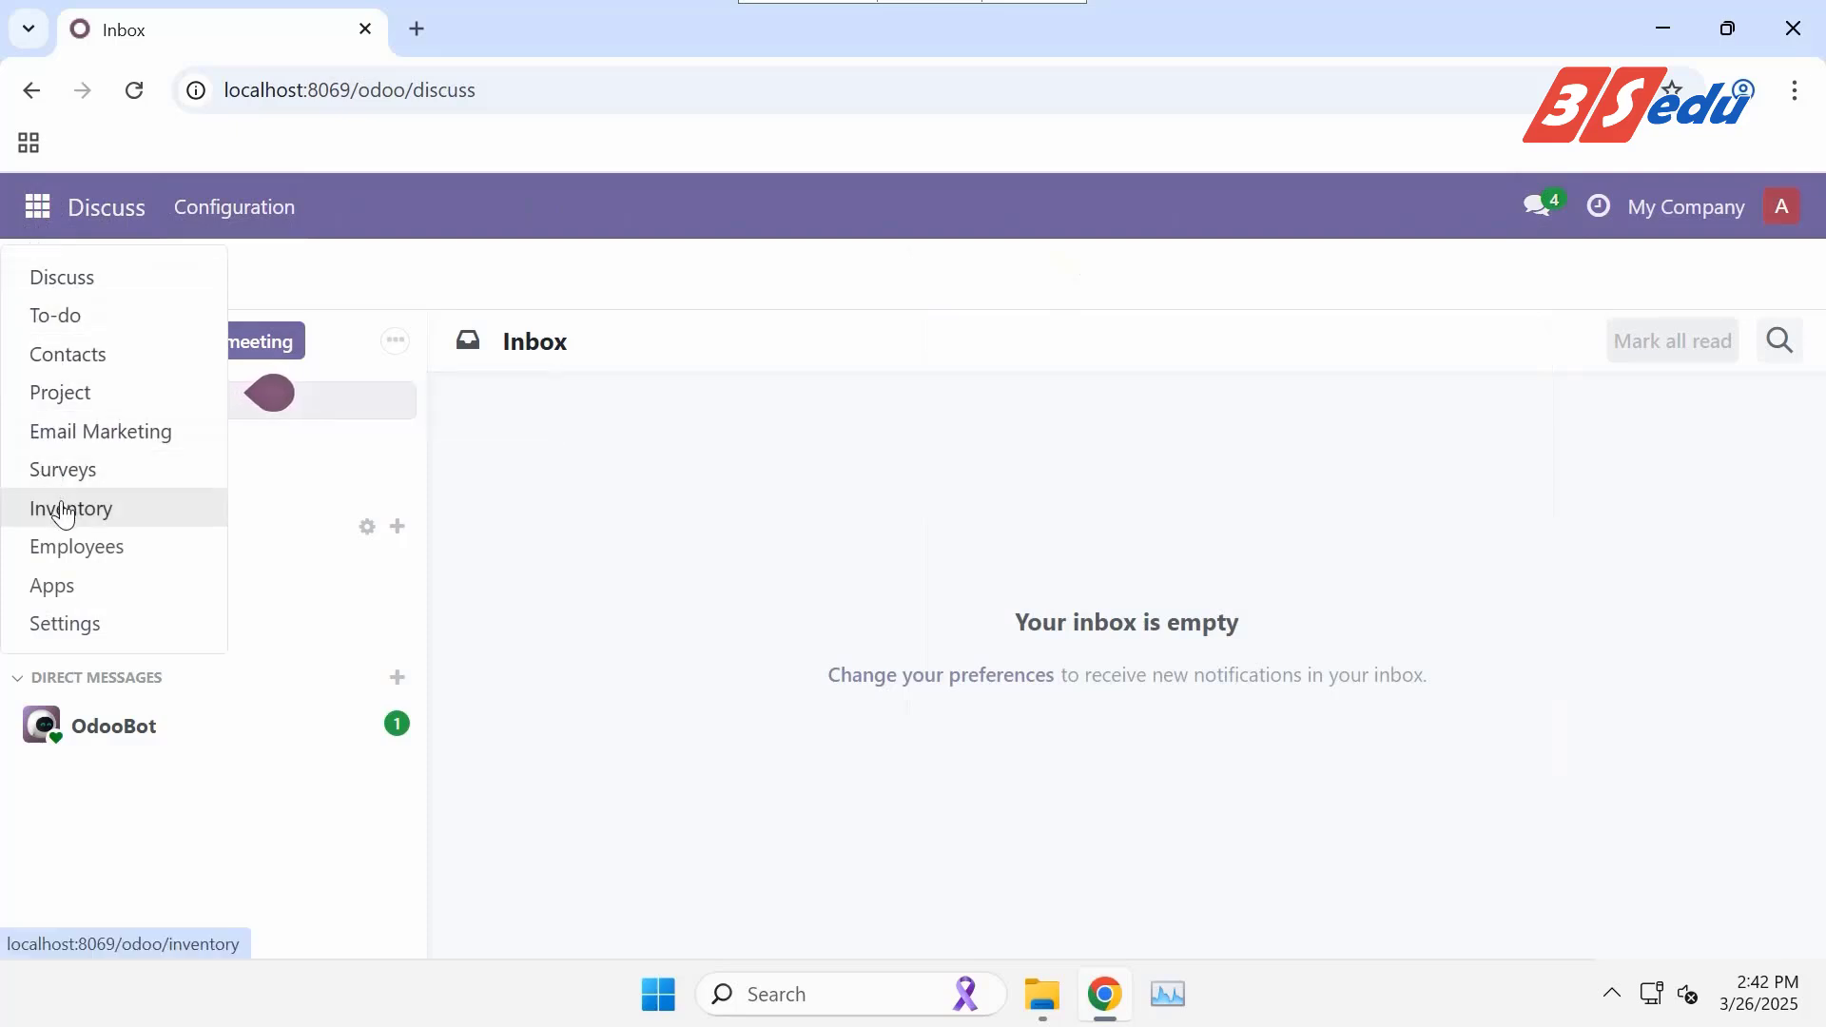
click(64, 512)
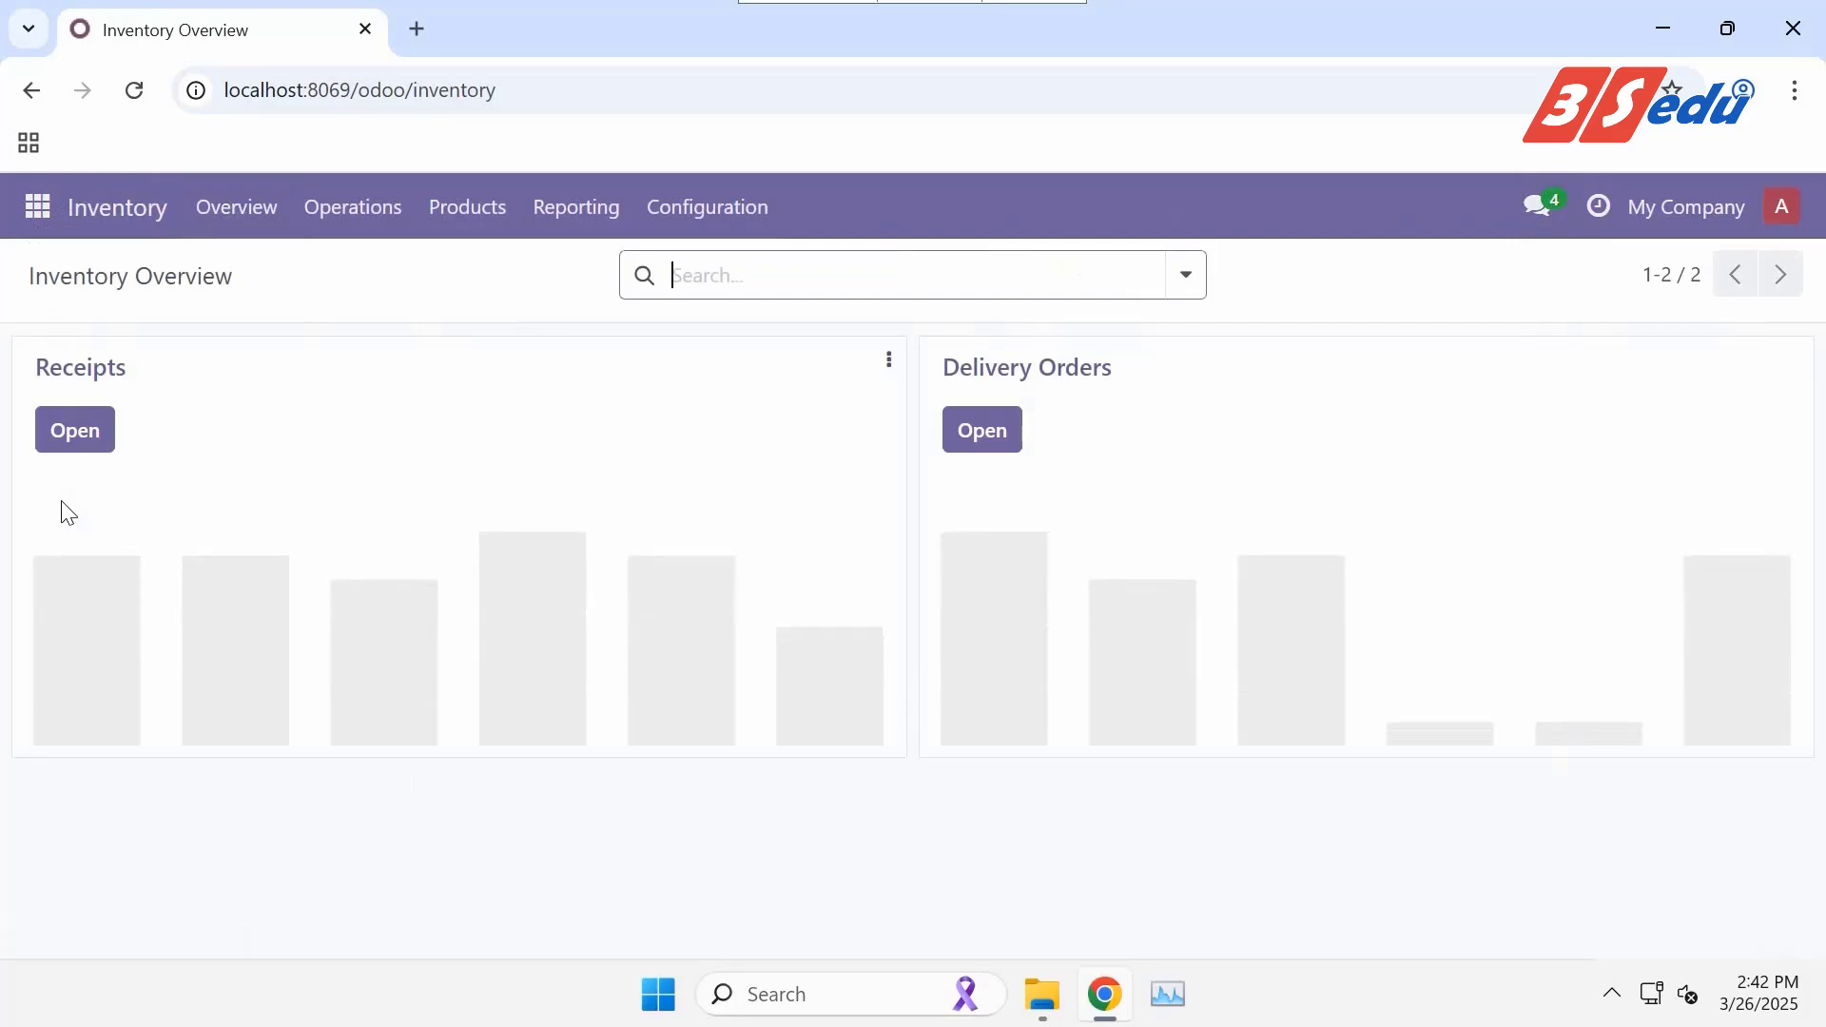
Filter the Apps catalogue to the Inventory category and activate the Purchase card.
click(38, 206)
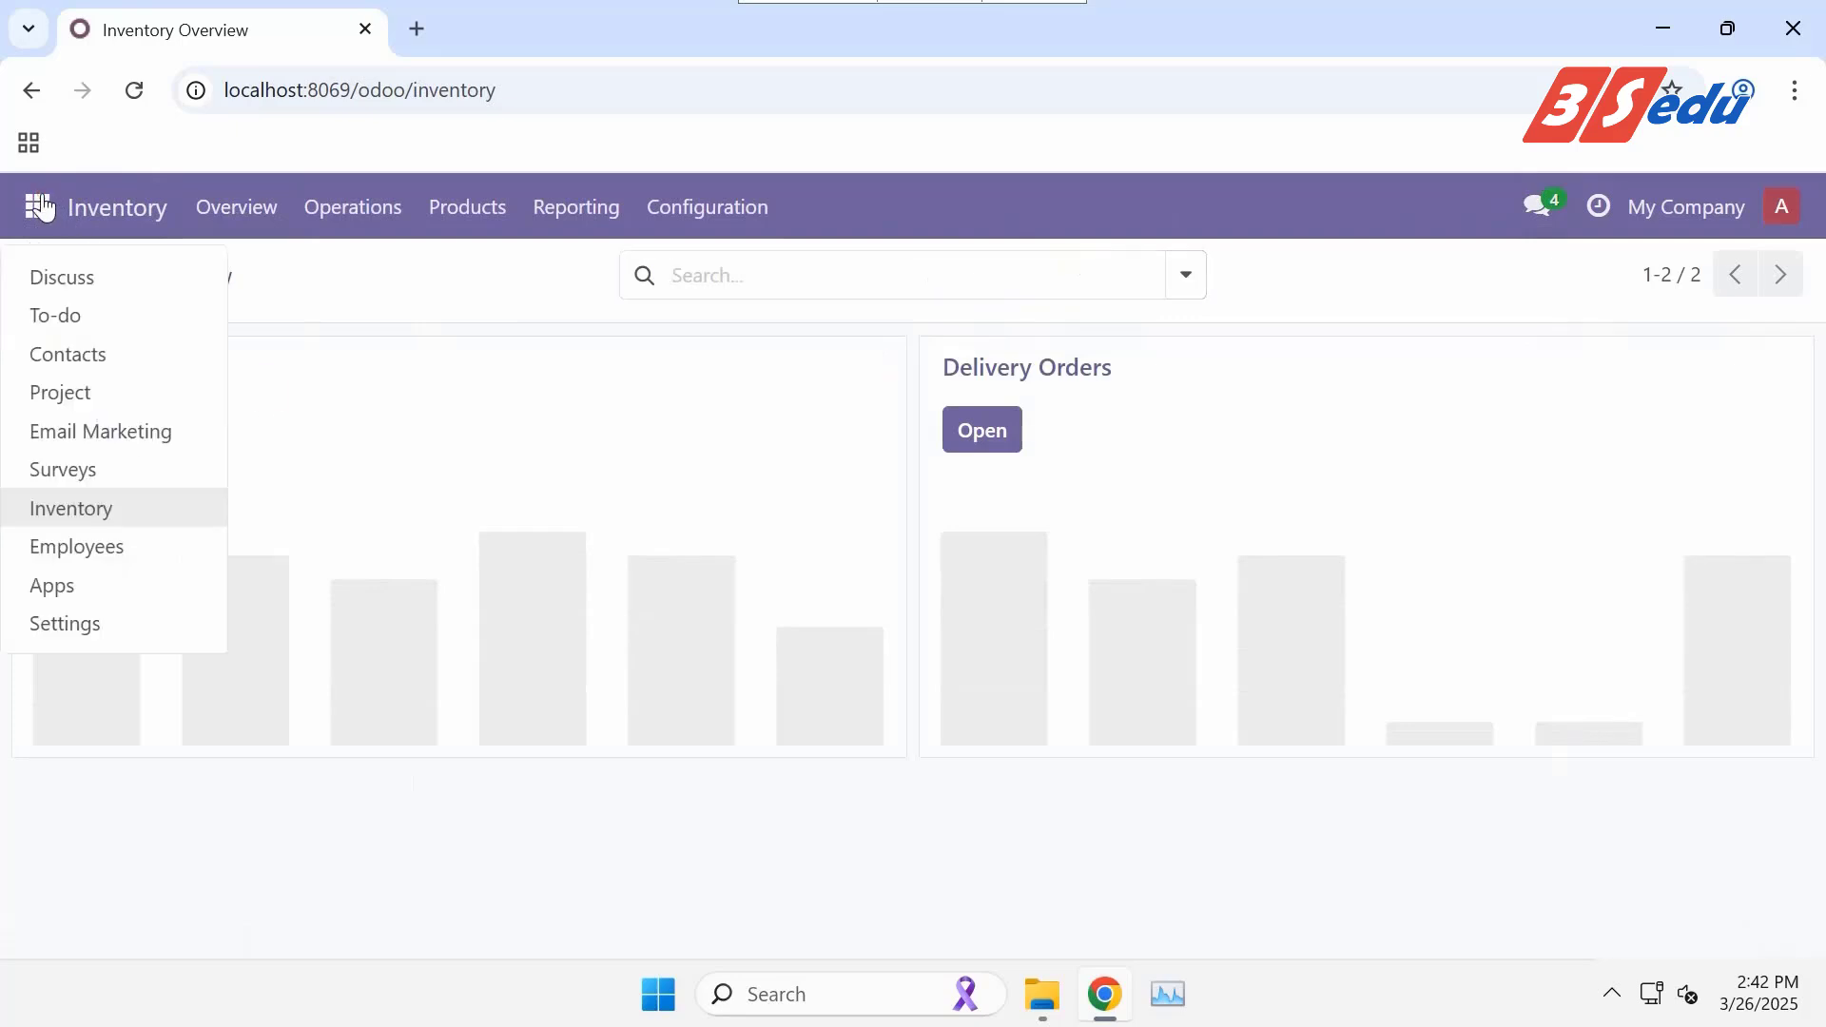
click(57, 582)
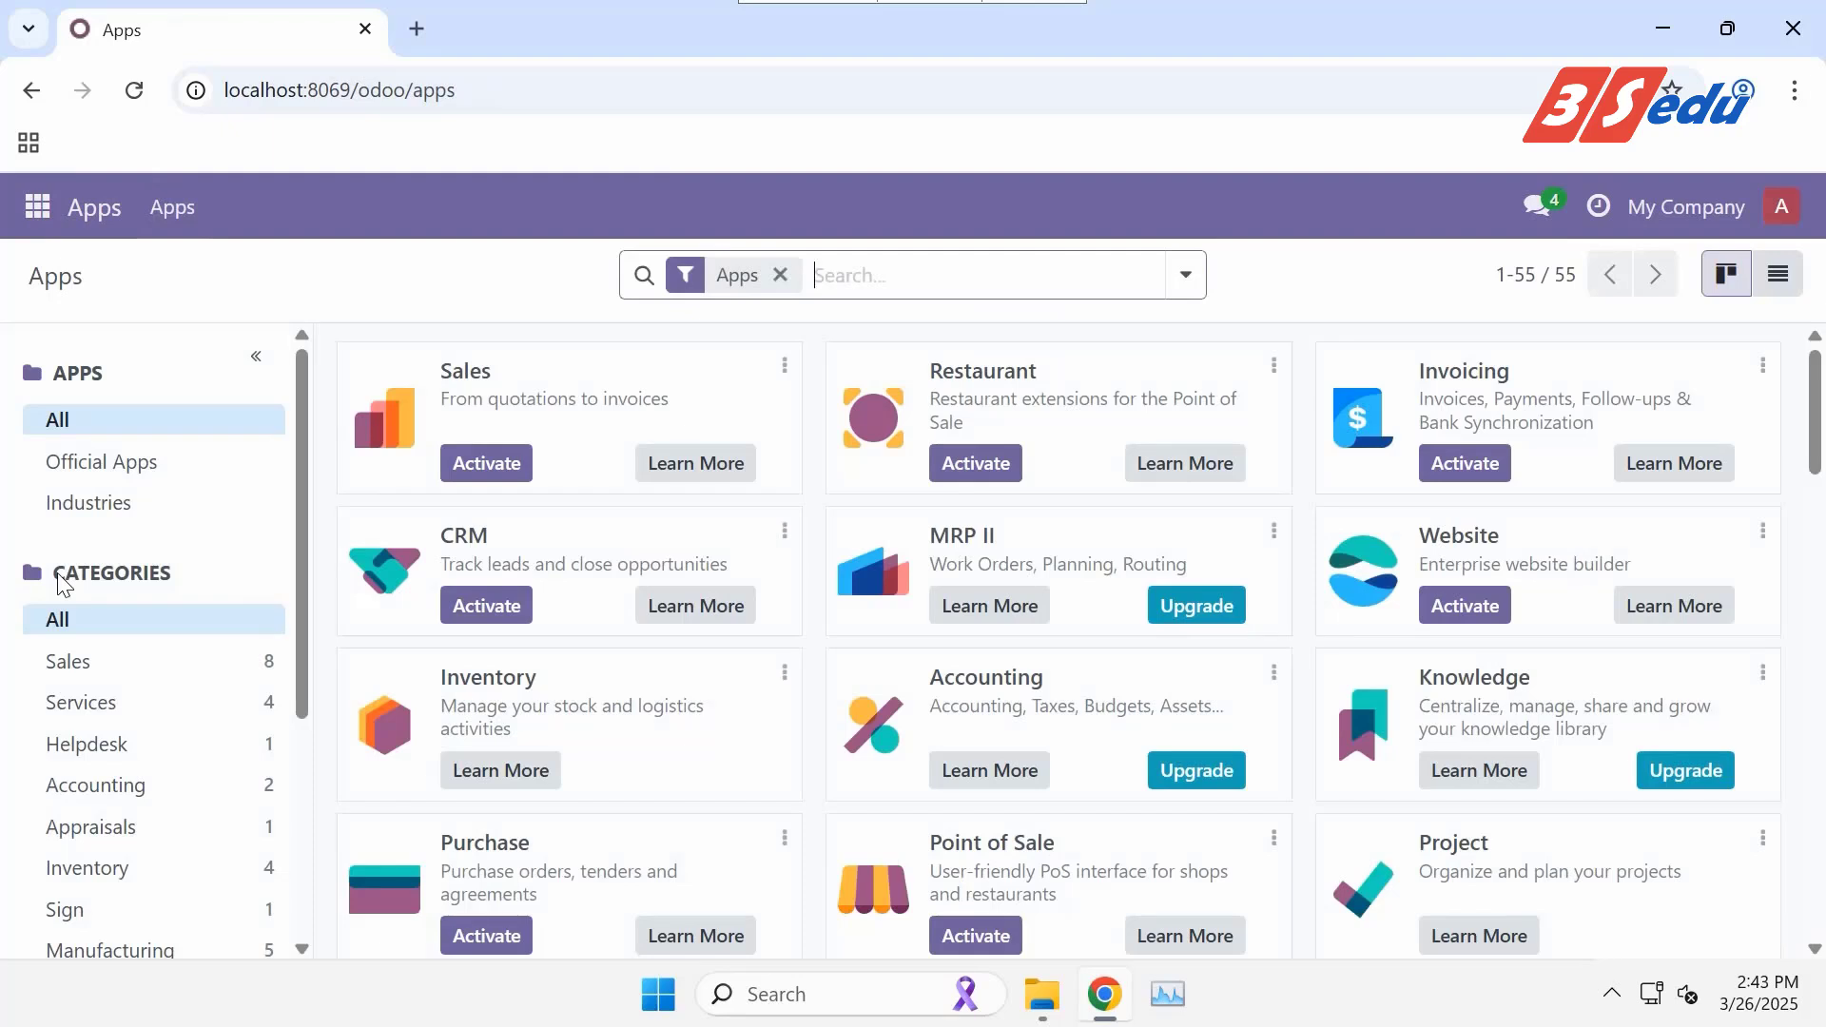
click(111, 871)
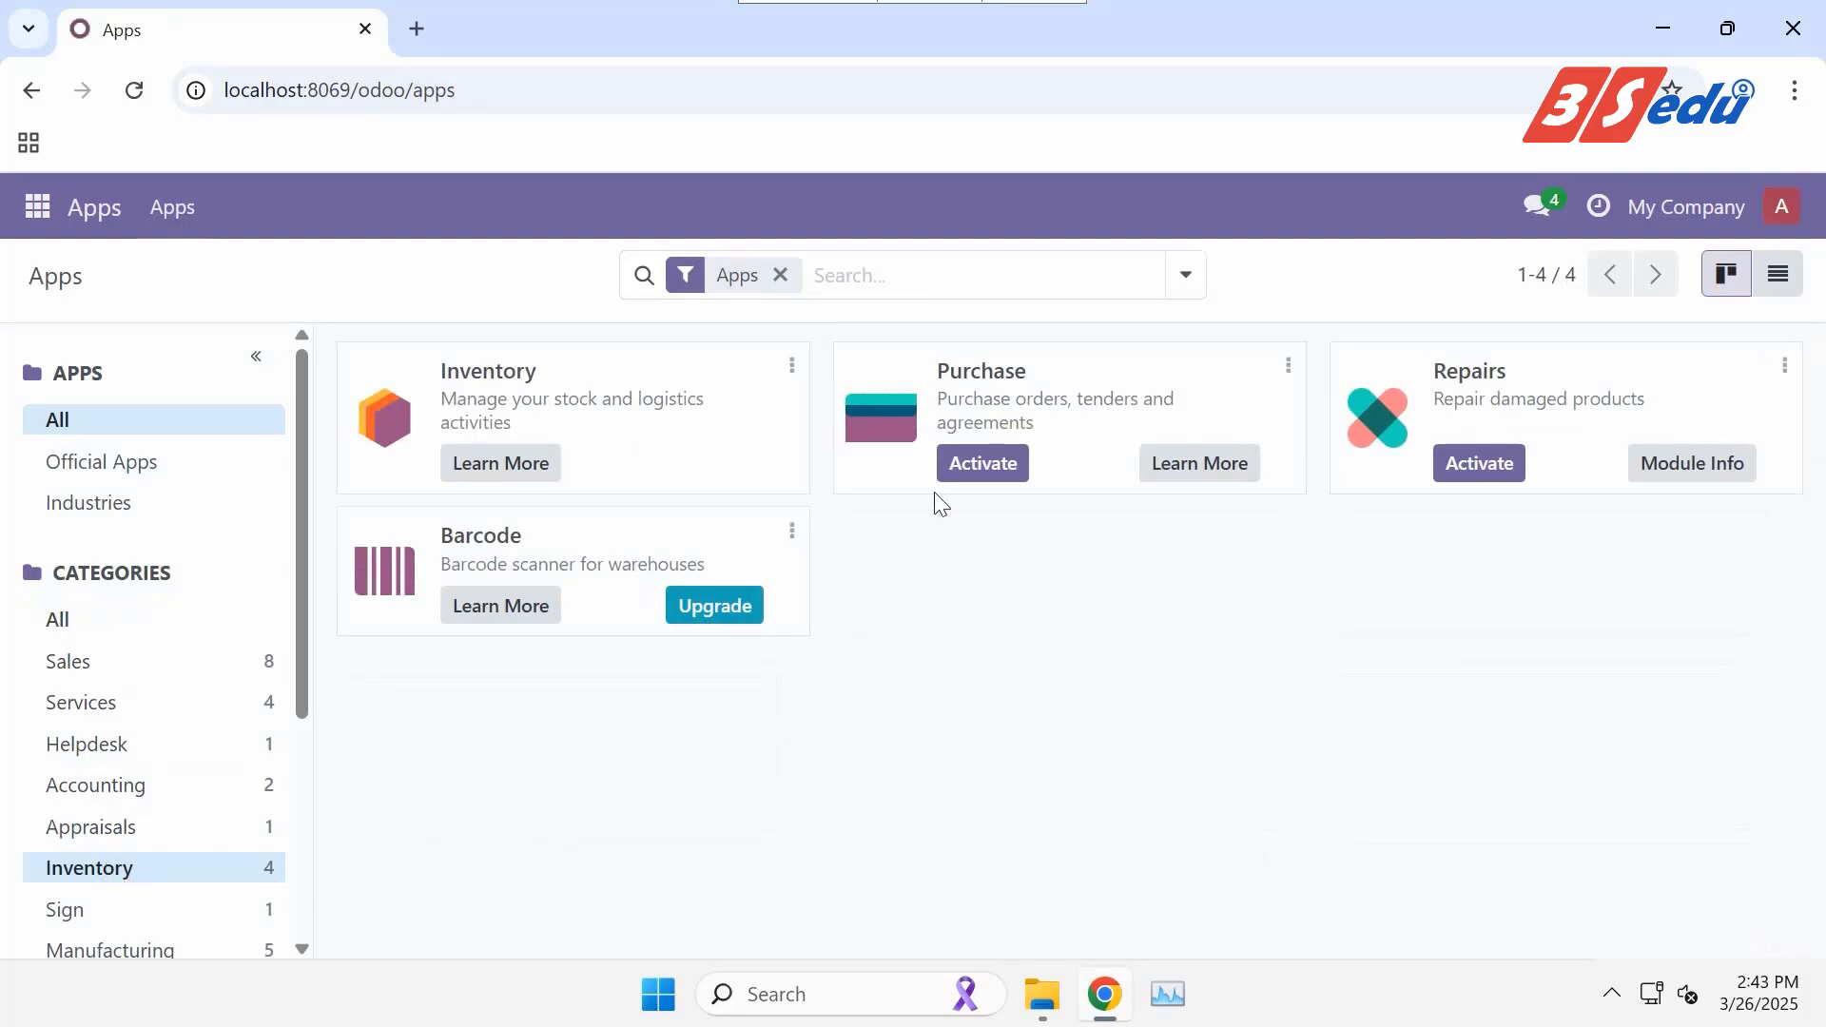
click(959, 464)
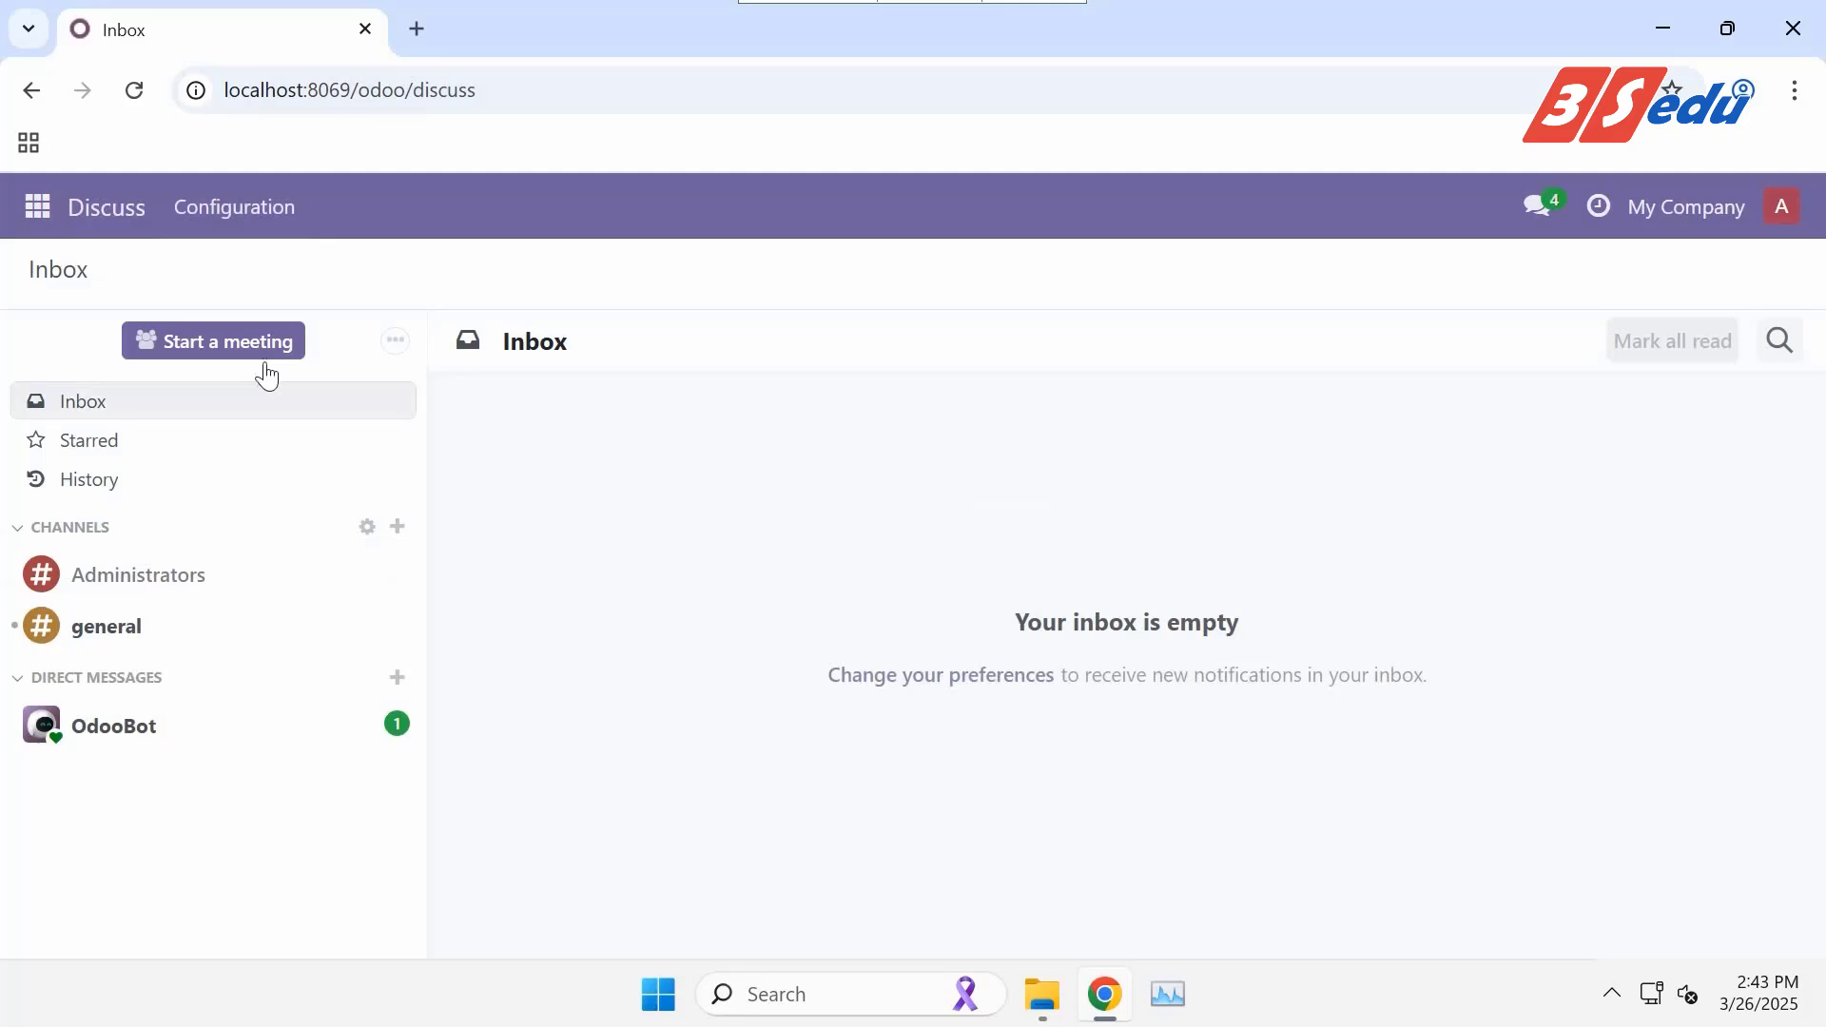
click(35, 217)
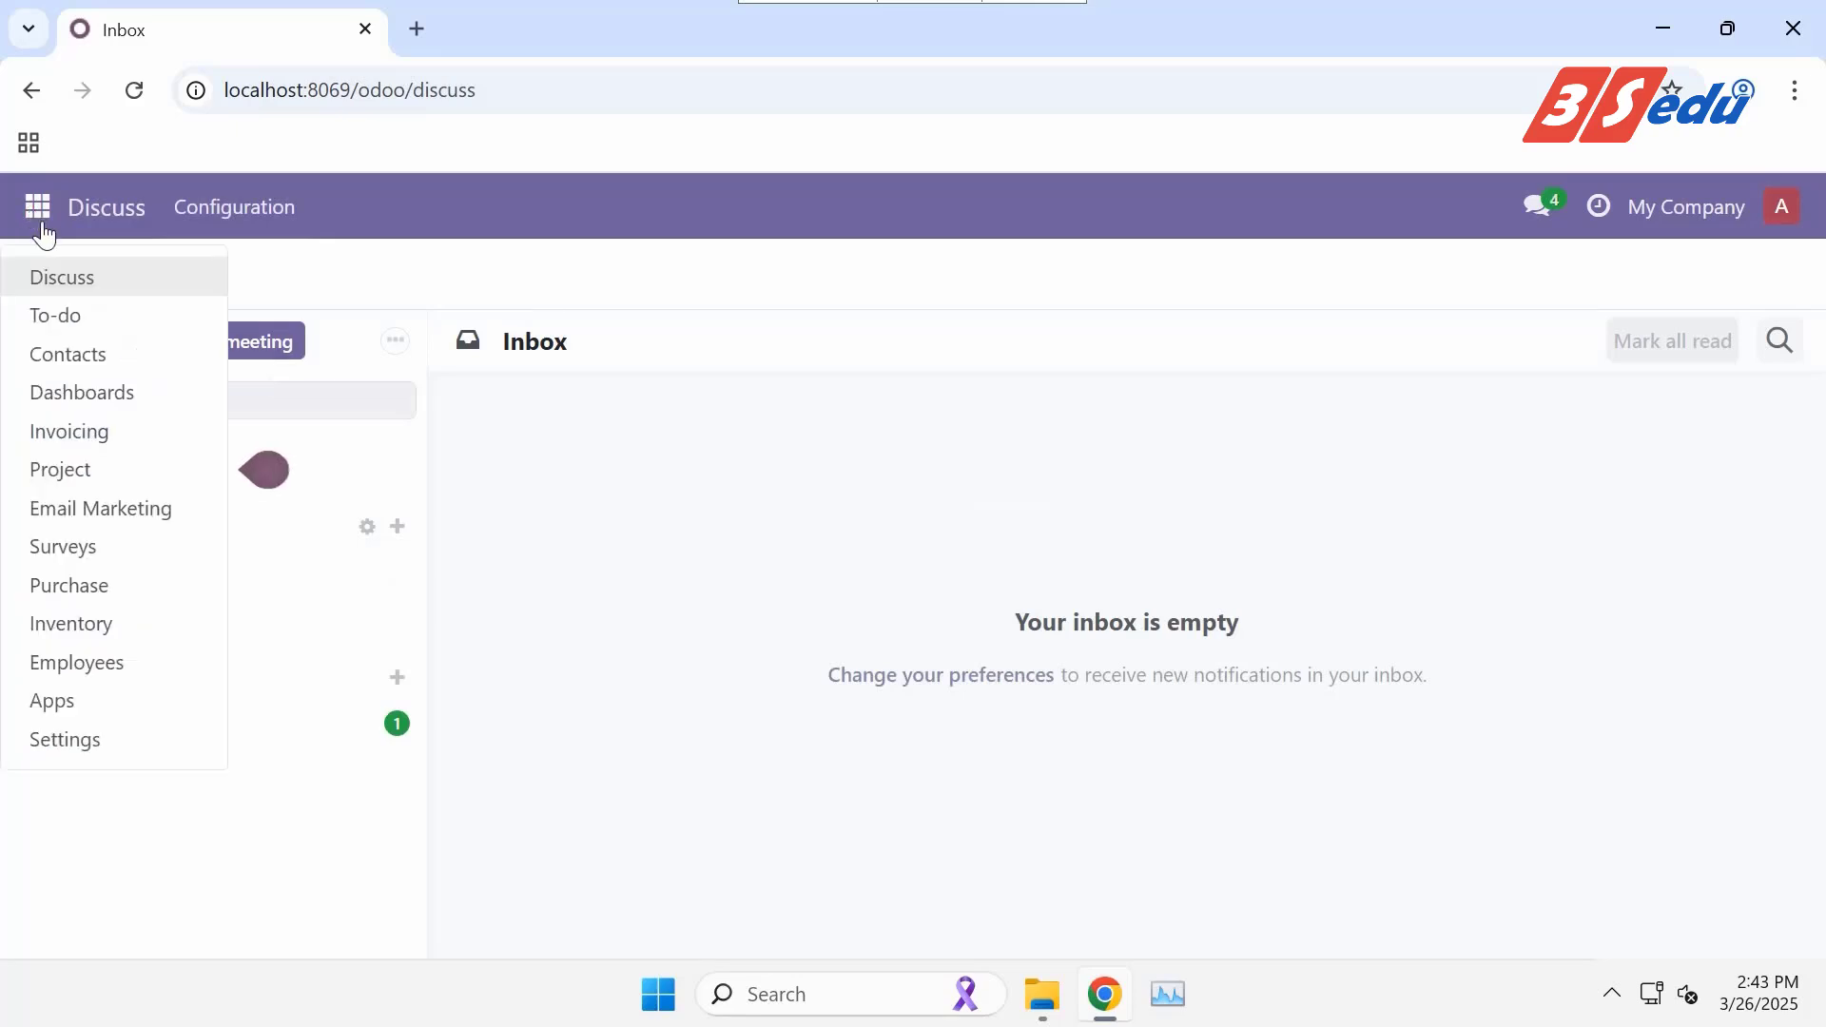
Launch Purchase from the apps menu to reach the Requests for Quotation list.
click(65, 585)
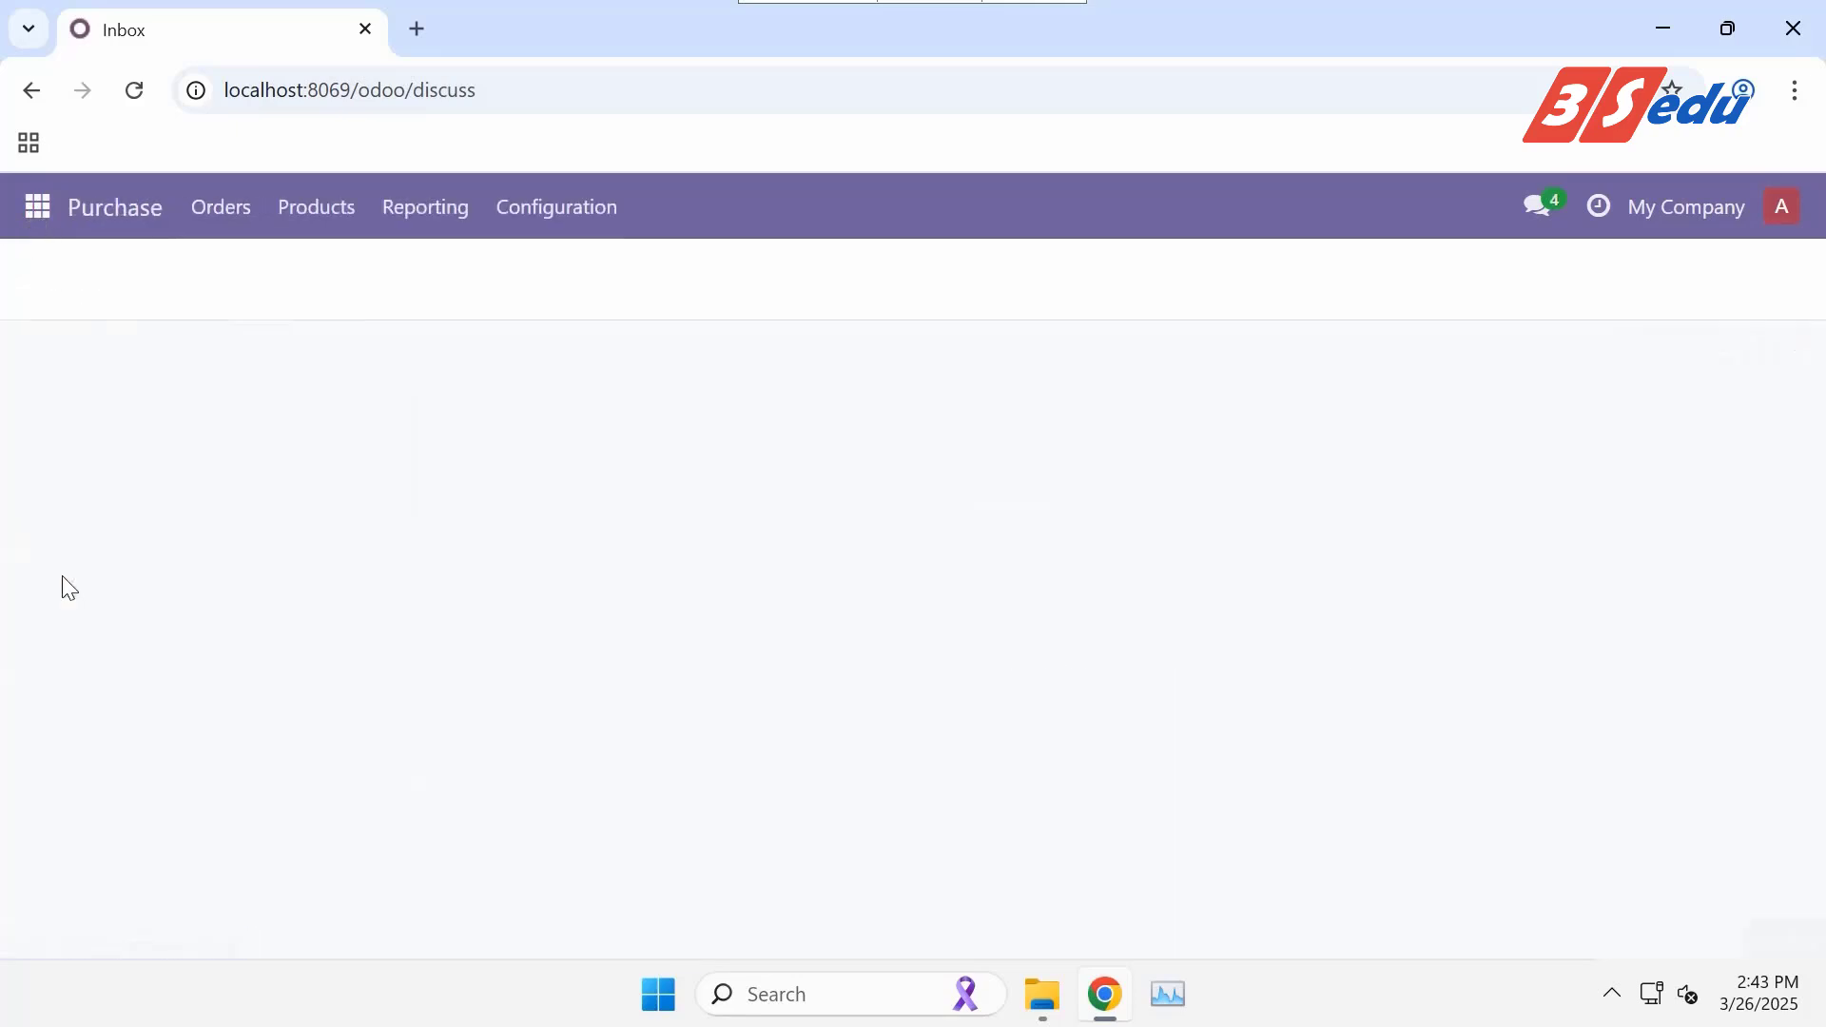